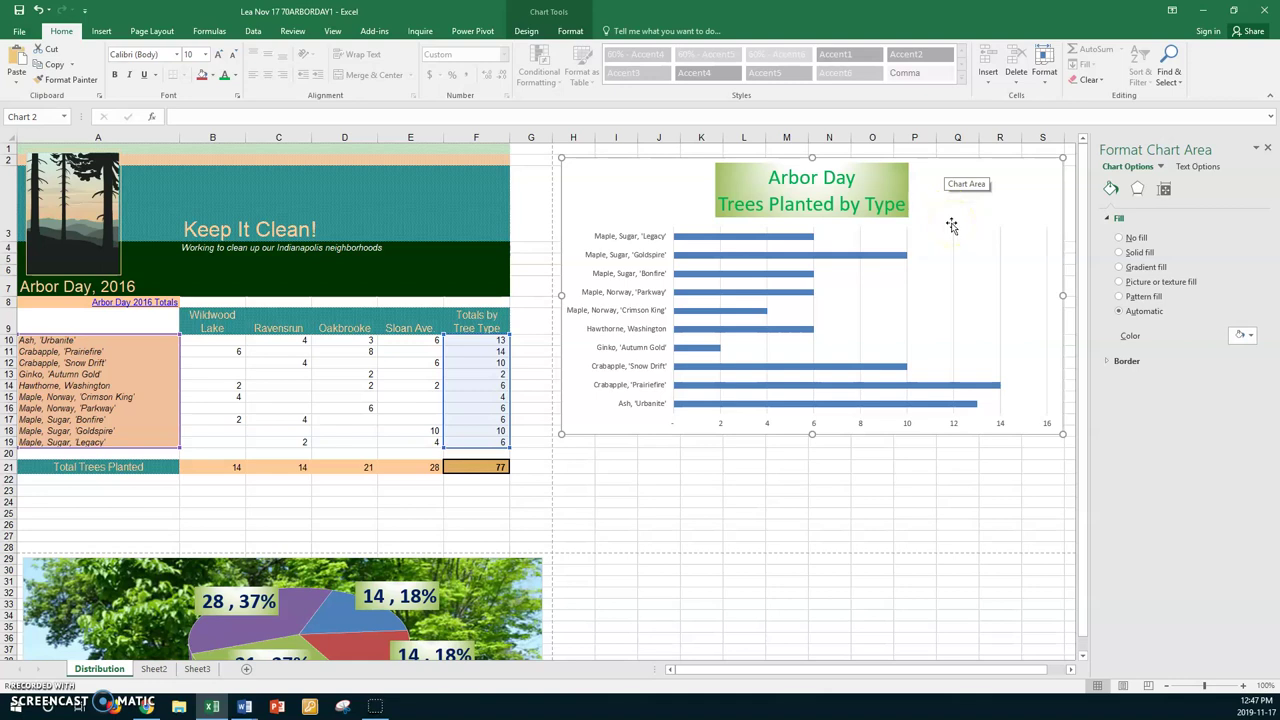
right_click(1038, 177)
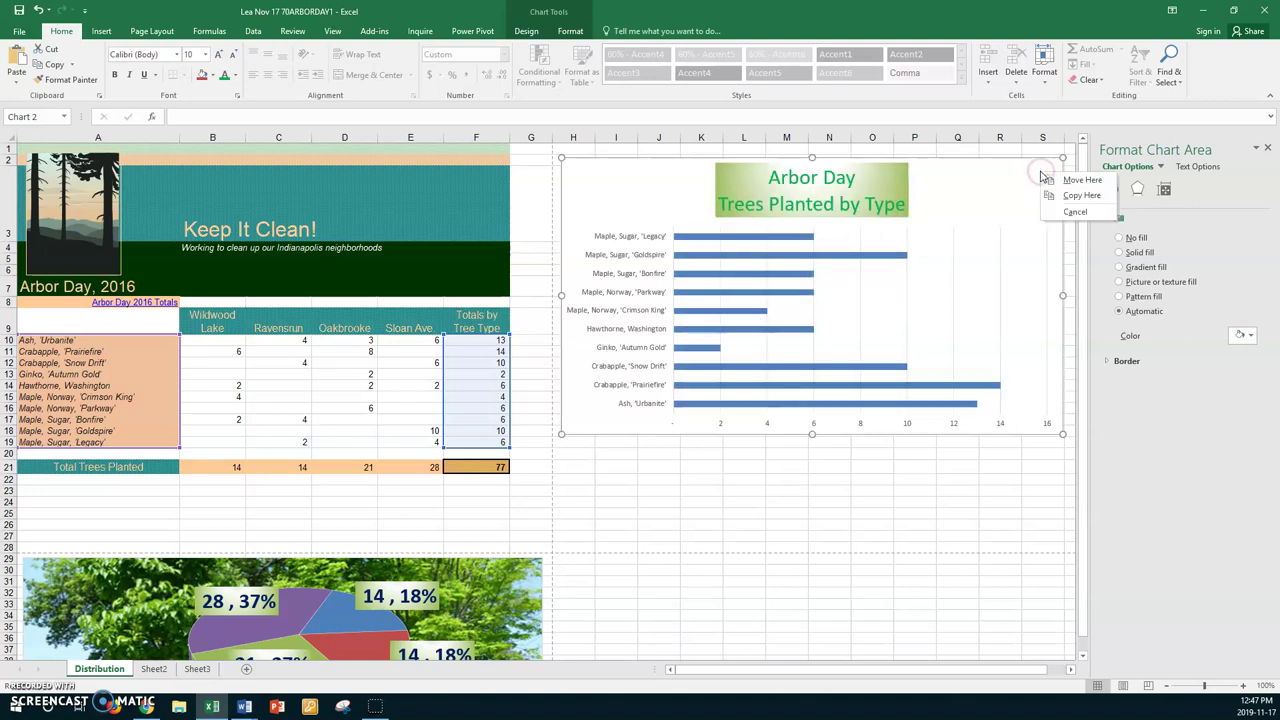
right_click(1031, 163)
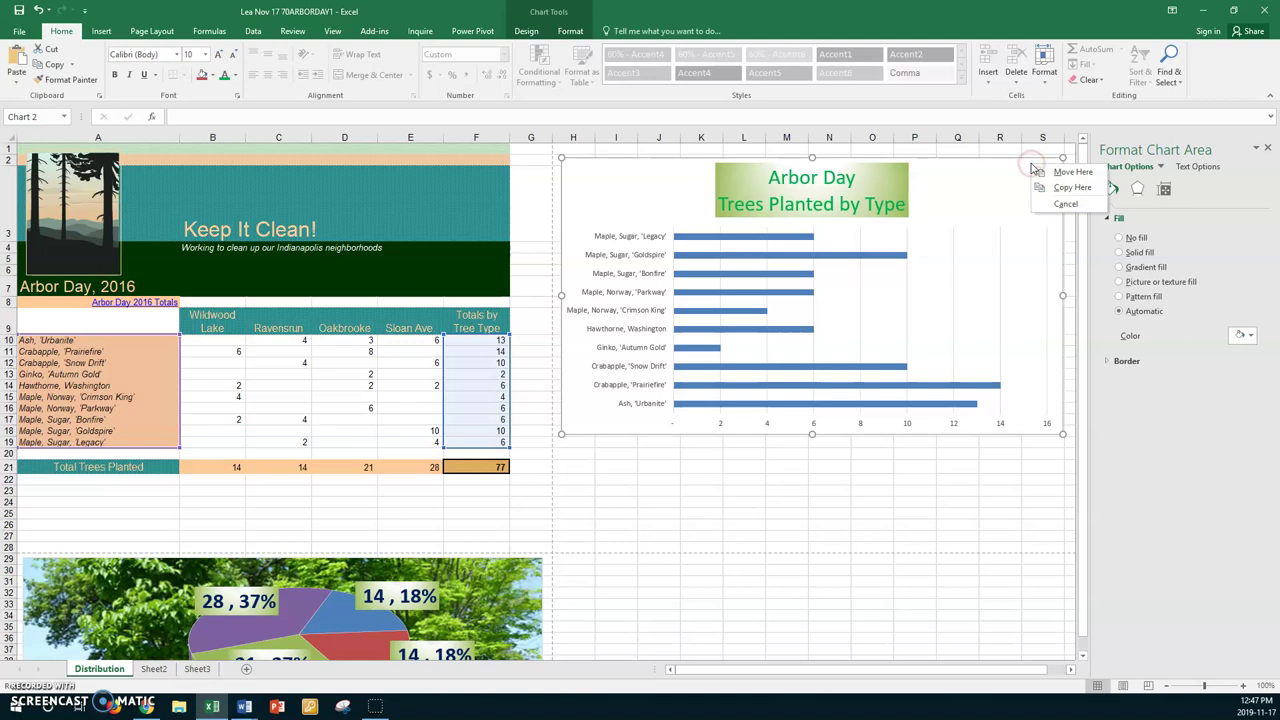
left_click(1012, 200)
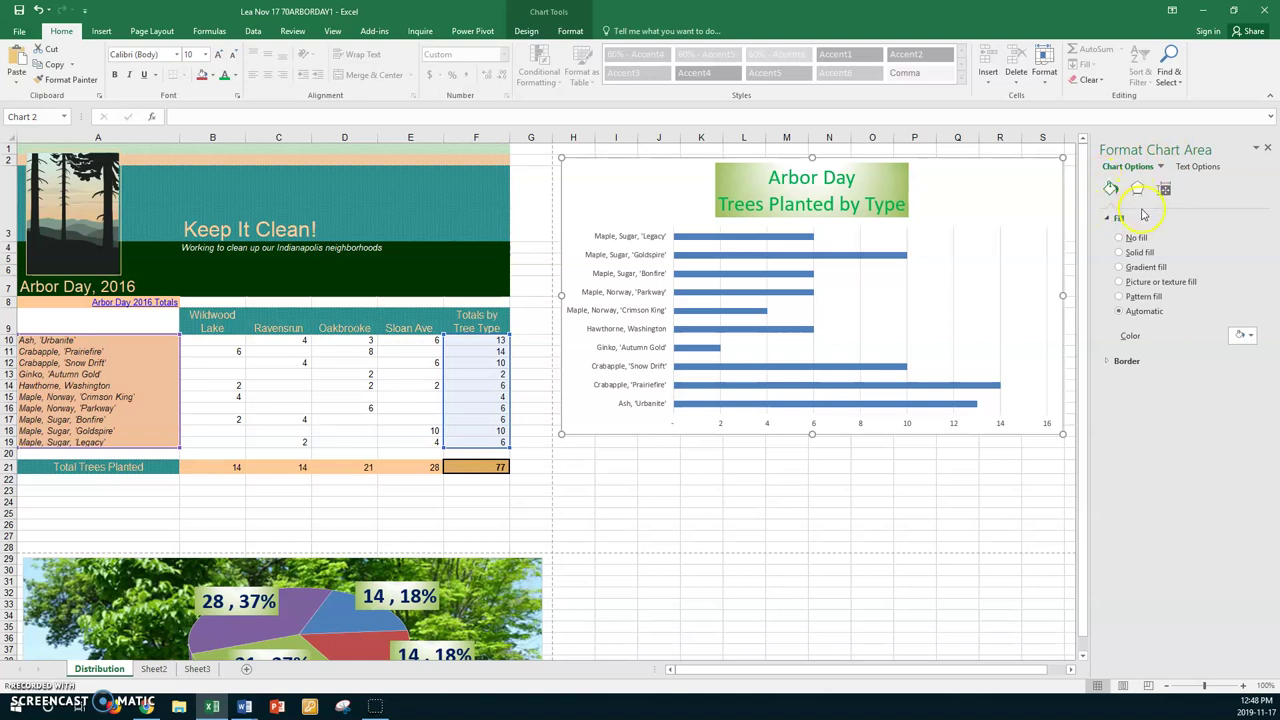
- Fill the chart area of the Trees Planted by Type bar chart with the trees1 picture from the Charts folder
left_click(1119, 282)
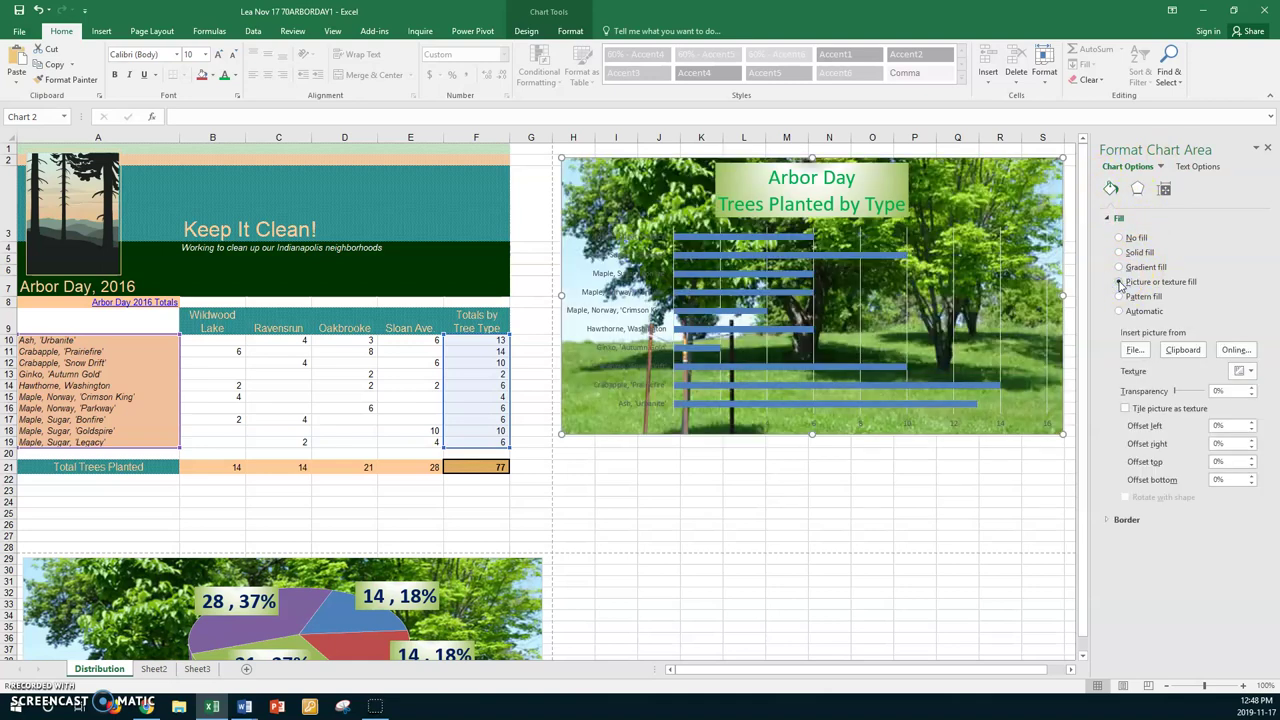
left_click(1136, 352)
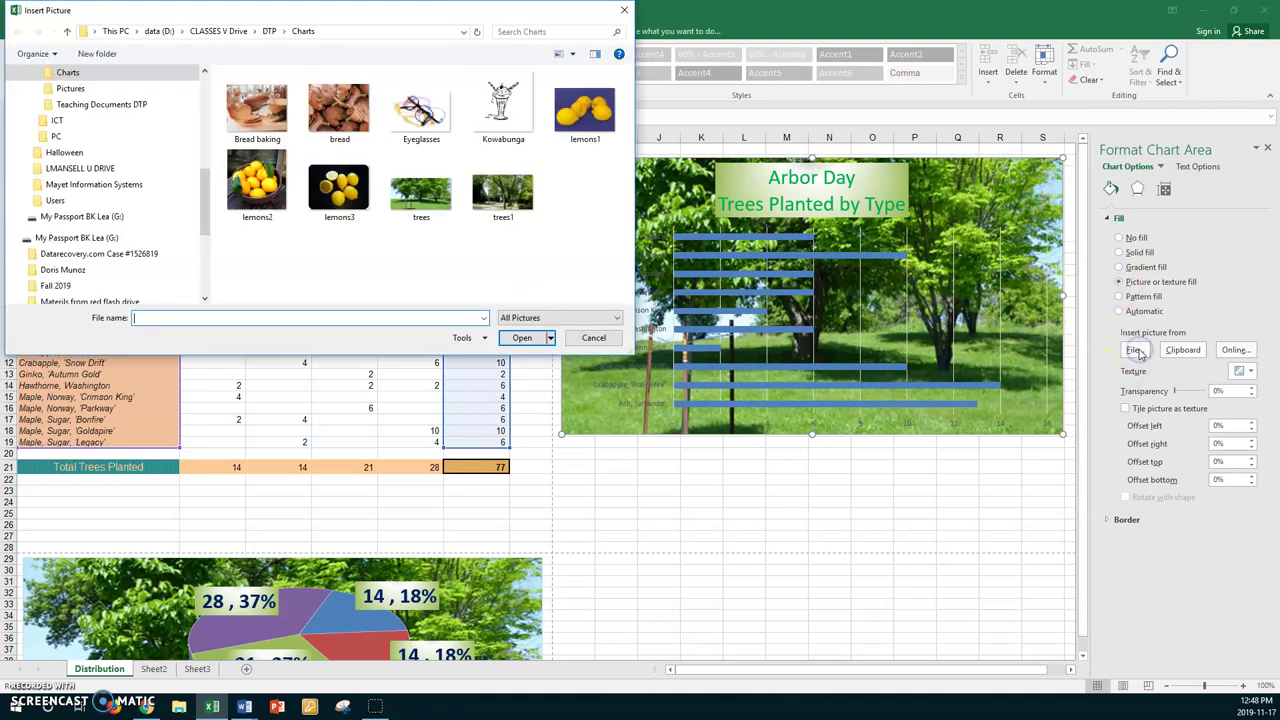
left_click(499, 195)
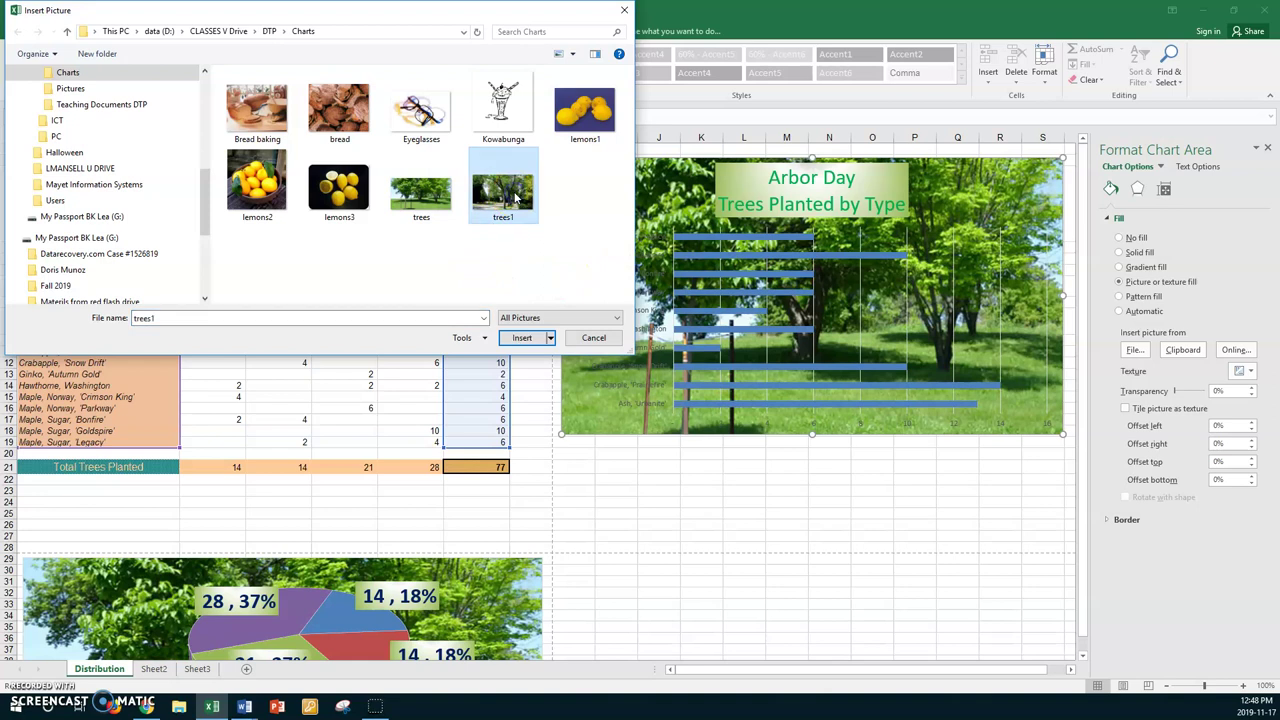
left_click(524, 338)
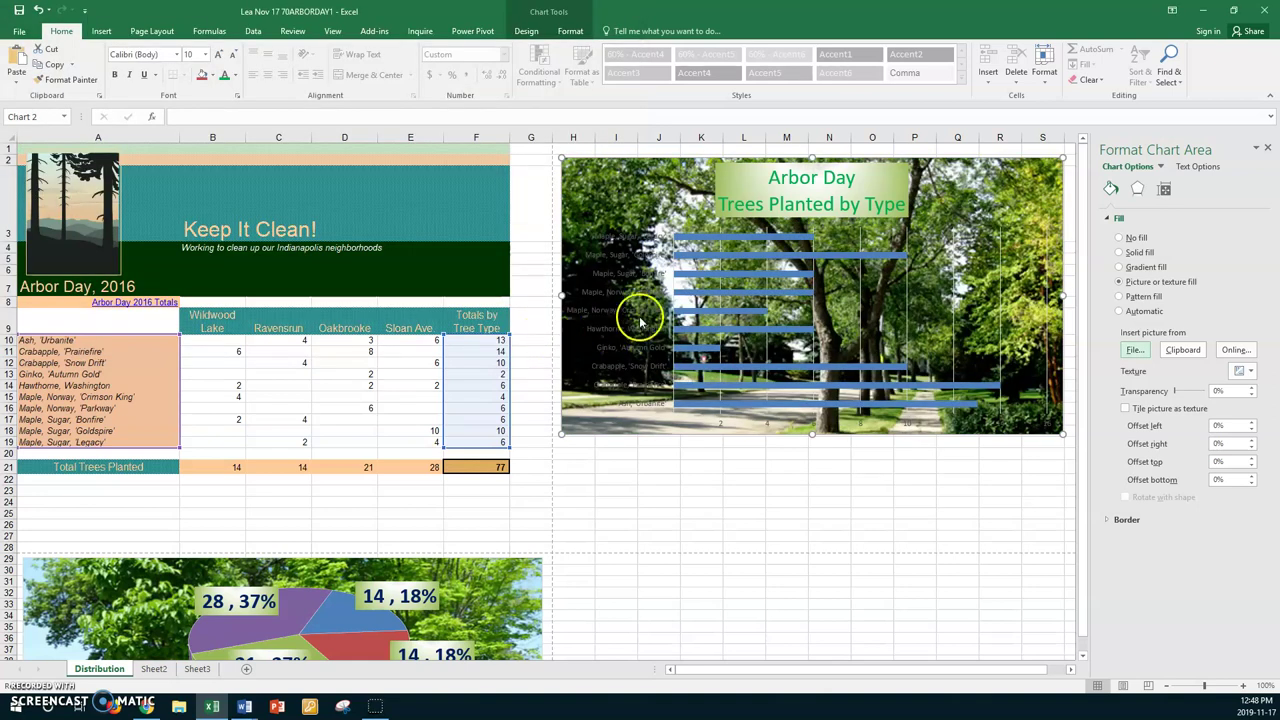
- Try a gradient fill on the bar chart's plot area and adjust the transparency of its first gradient stop
left_click(926, 243)
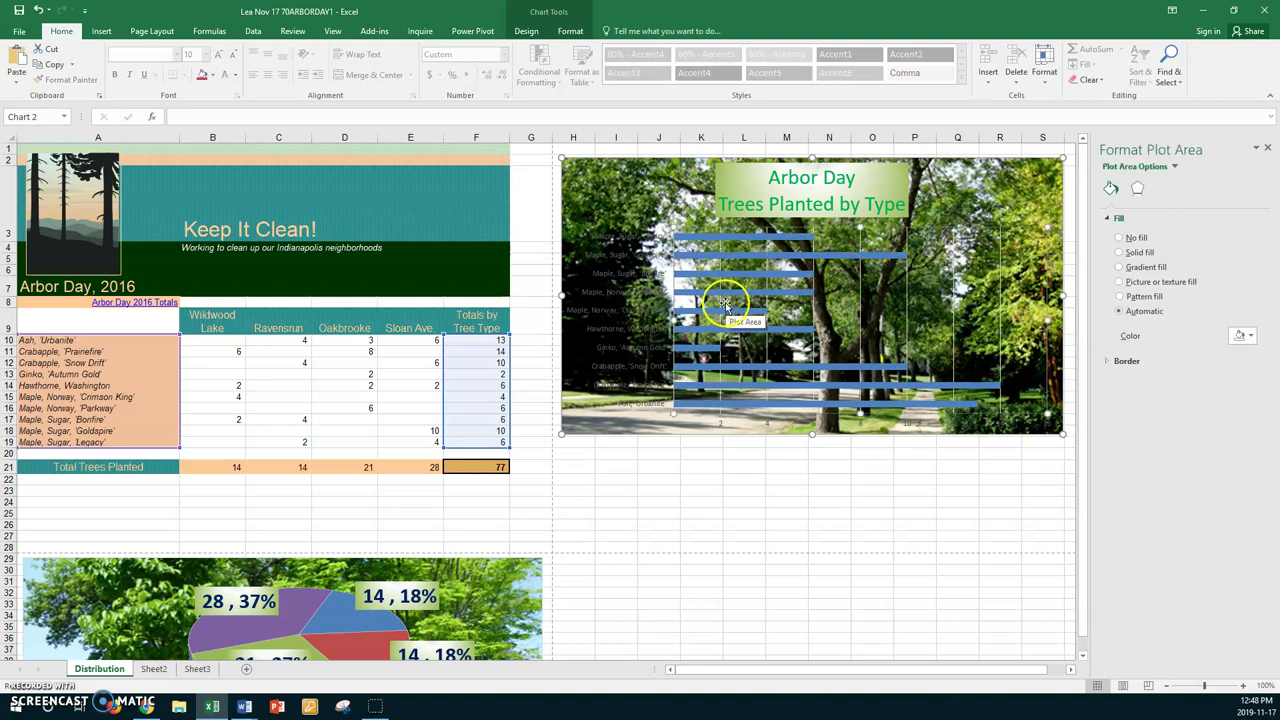
left_click(1118, 267)
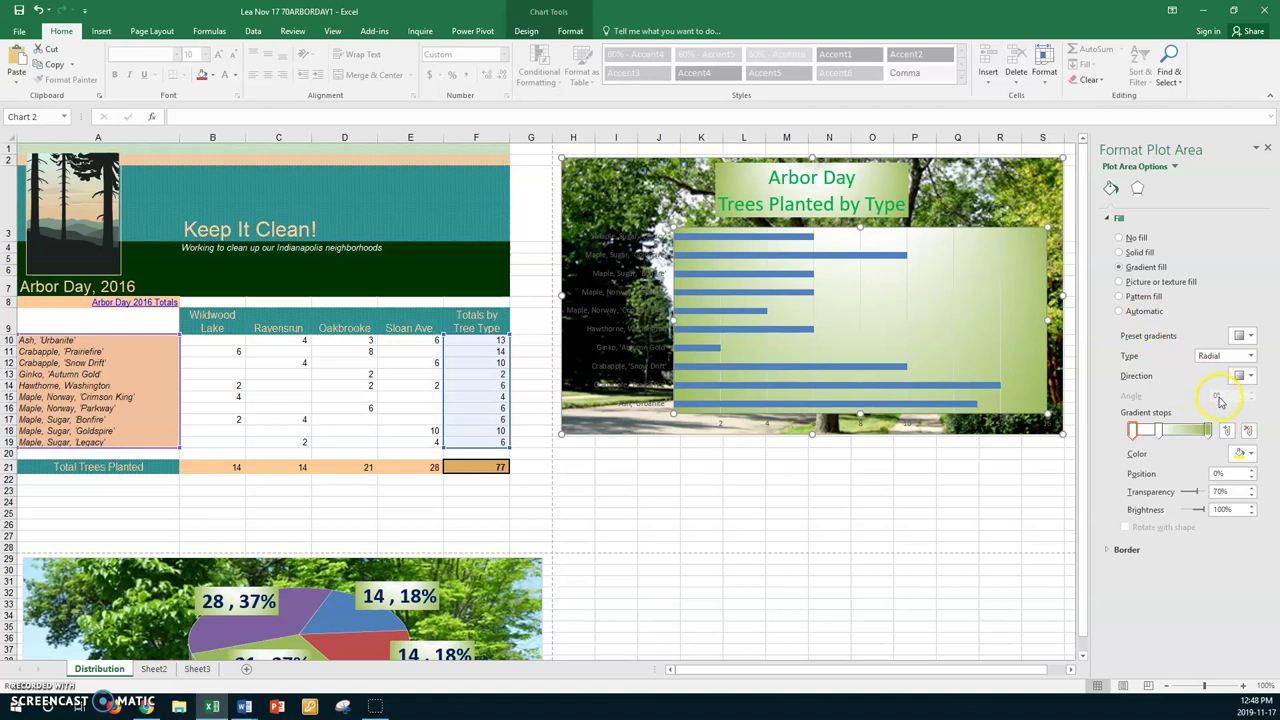
left_click_drag(1195, 495, 1204, 497)
left_click(1251, 489)
left_click(1251, 489)
left_click(1252, 496)
left_click(1252, 497)
left_click(1252, 497)
left_click(1252, 497)
mouse_move(1193, 494)
left_mouse_down()
mouse_move(1206, 494)
mouse_move(1202, 506)
left_mouse_up()
- Give the bar chart's plot area a solid fill and make it partly transparent so the background picture shows through
left_click(1119, 253)
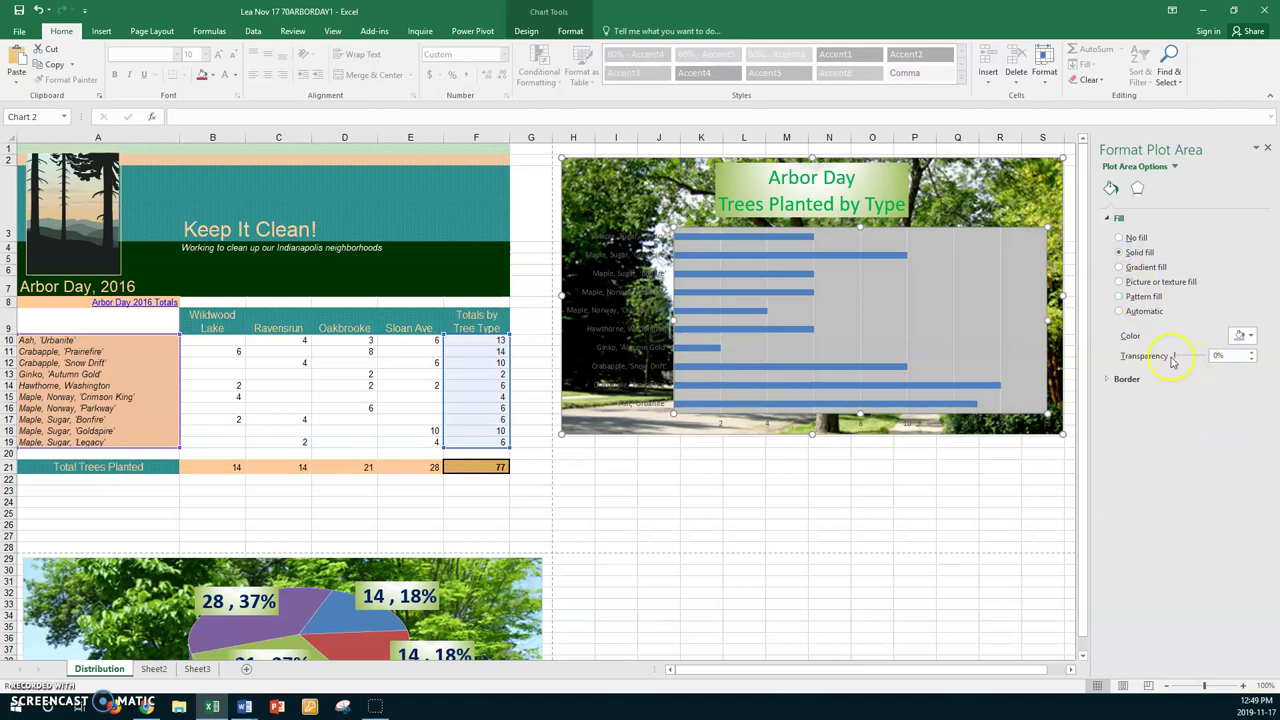
left_click_drag(1176, 360, 1185, 358)
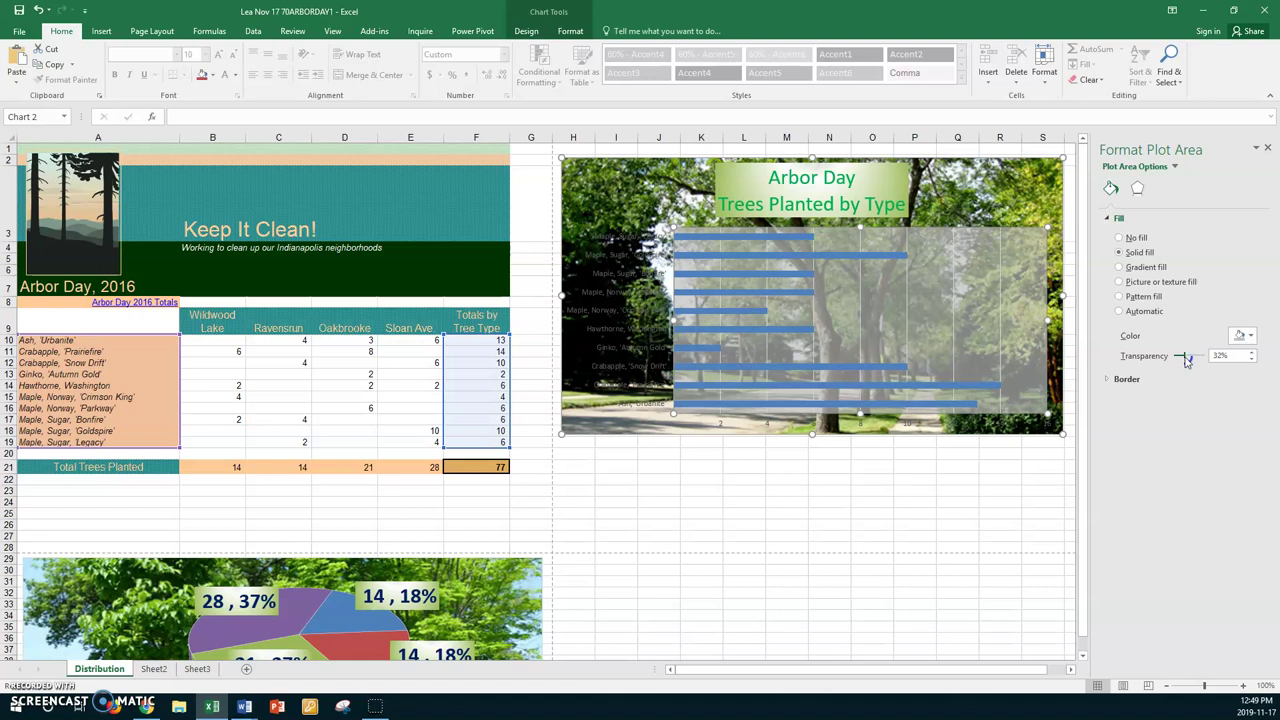
left_click_drag(1186, 362, 1184, 362)
left_click(943, 304)
- Apply a solid fill in a medium-light theme green to the vertical axis labels with the tree types
left_click(615, 240)
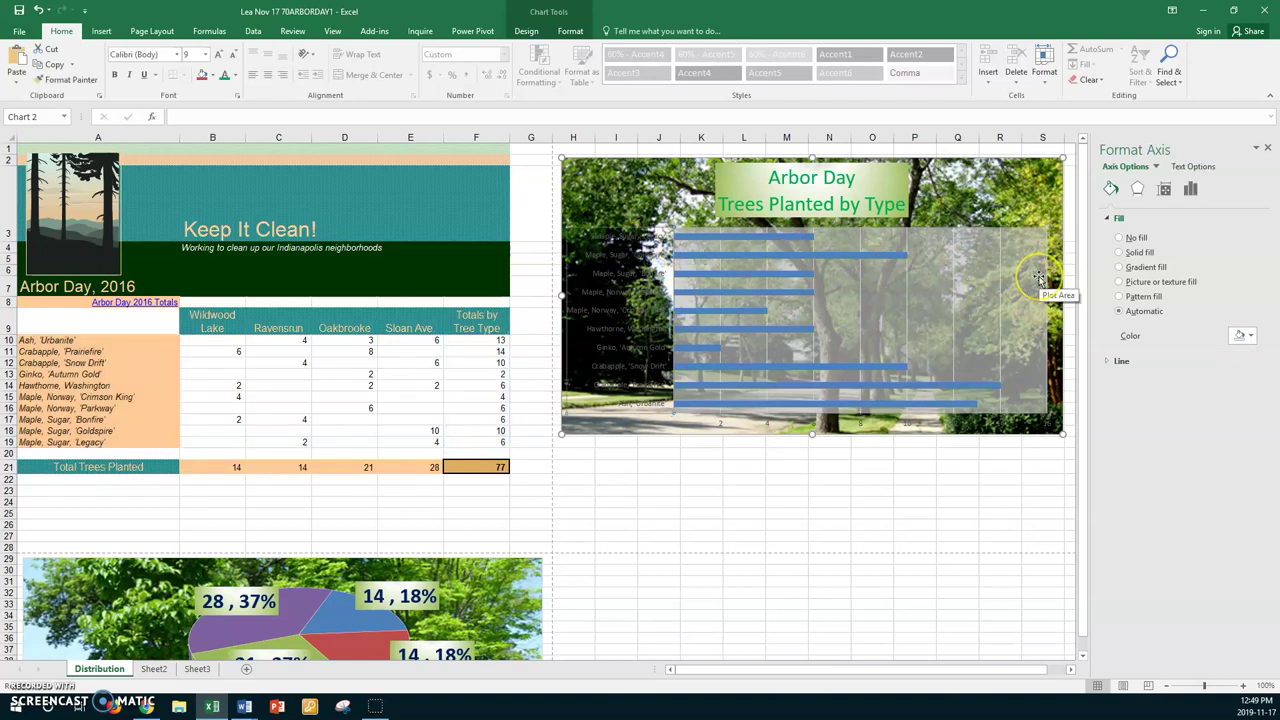
left_click(1119, 253)
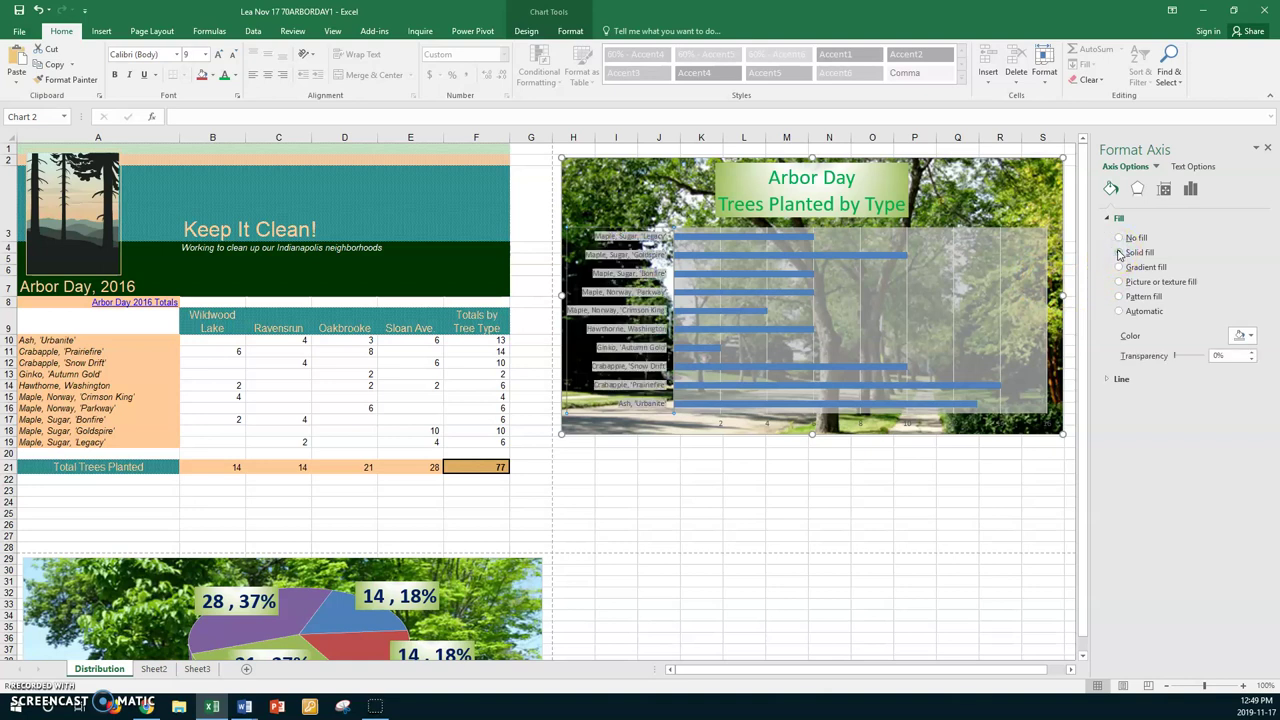
left_click(1250, 336)
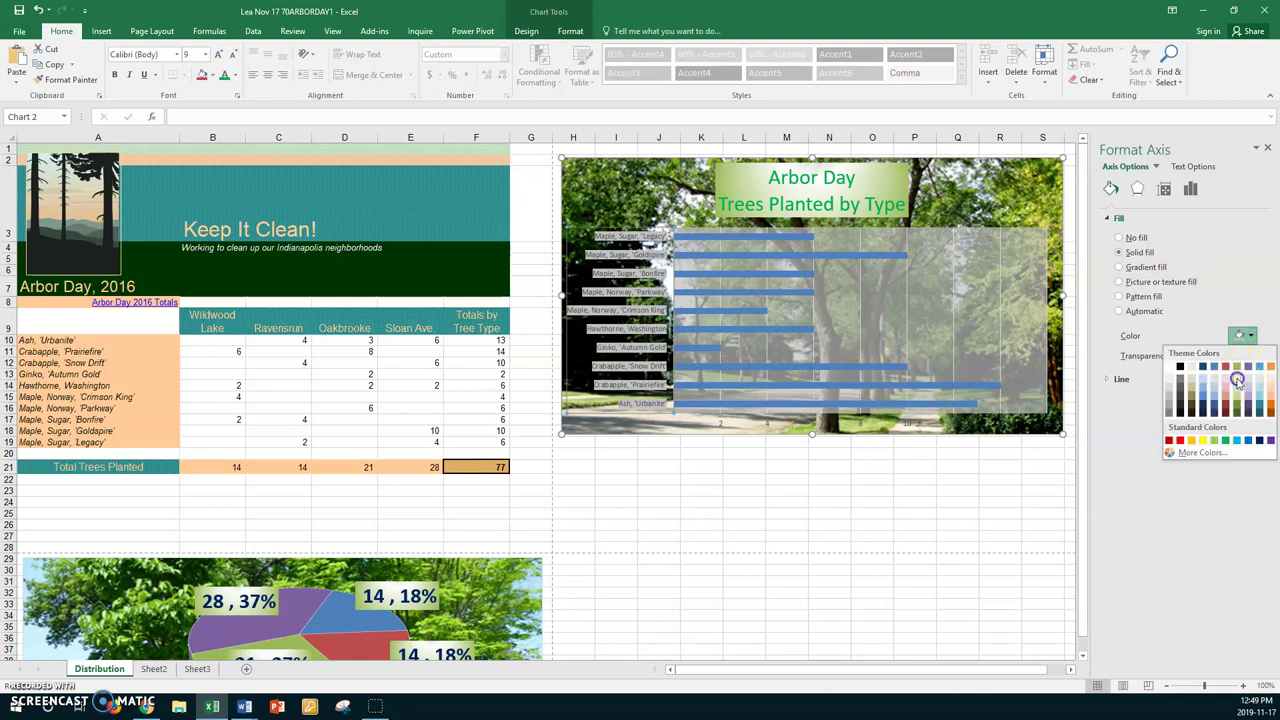
left_click(1238, 381)
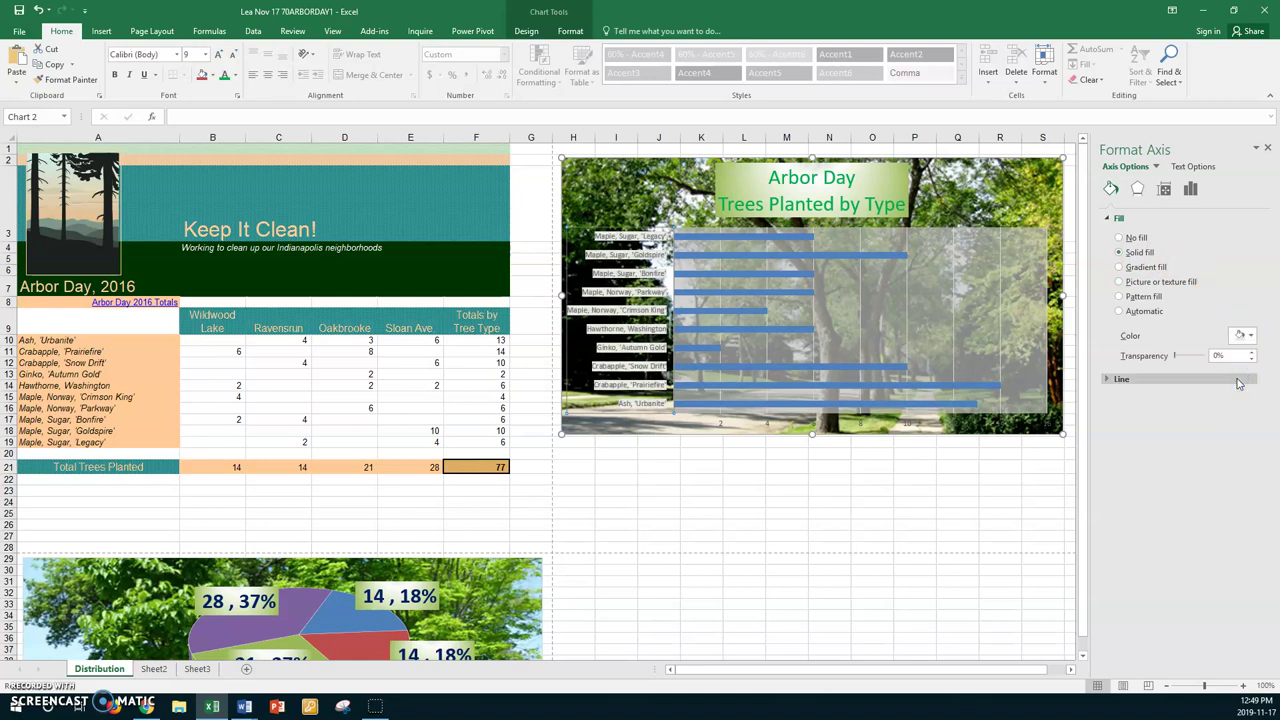
left_click(1249, 337)
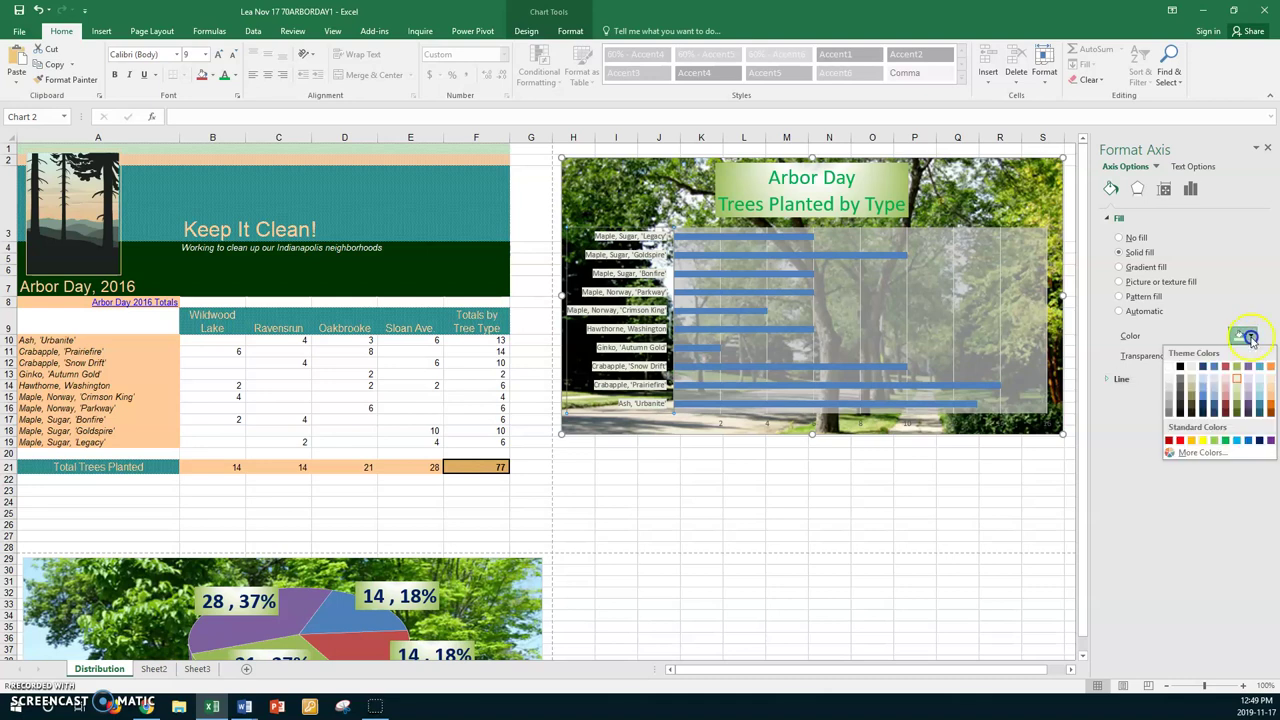
left_click(1237, 400)
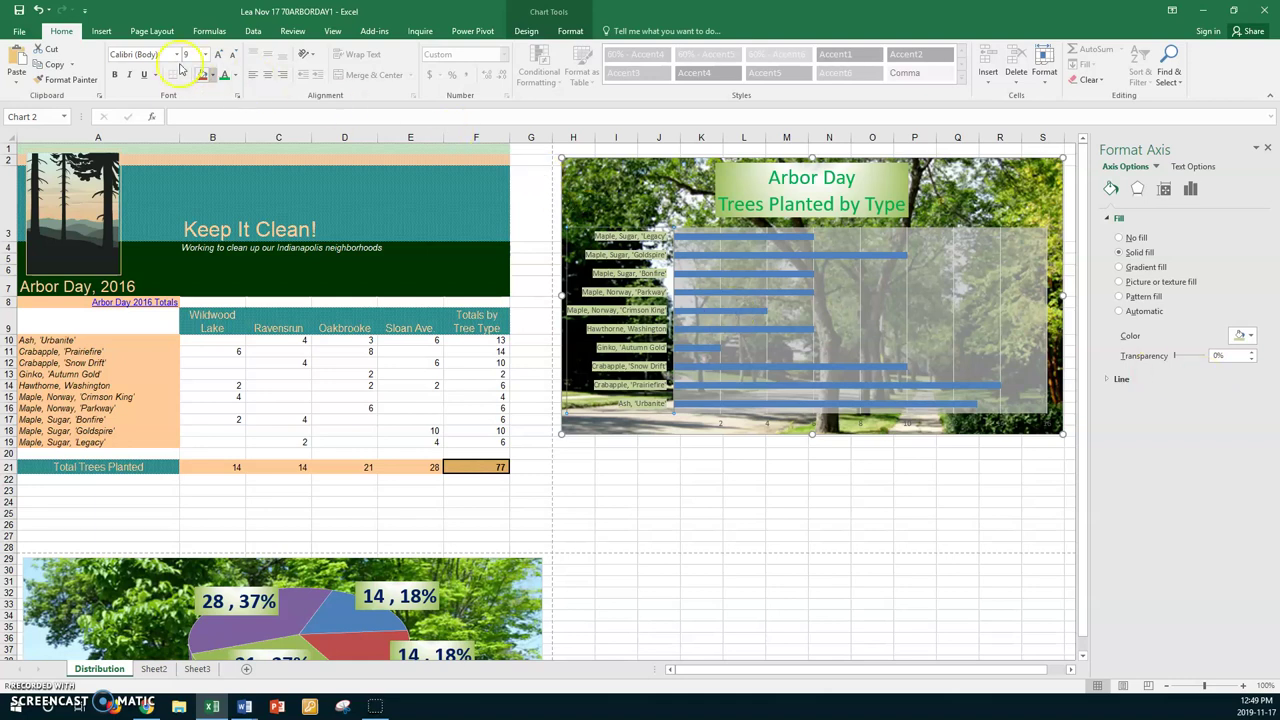
- Format the tree type axis labels as bold 12 pt dark green text and lighten their green fill by one shade
left_click(237, 76)
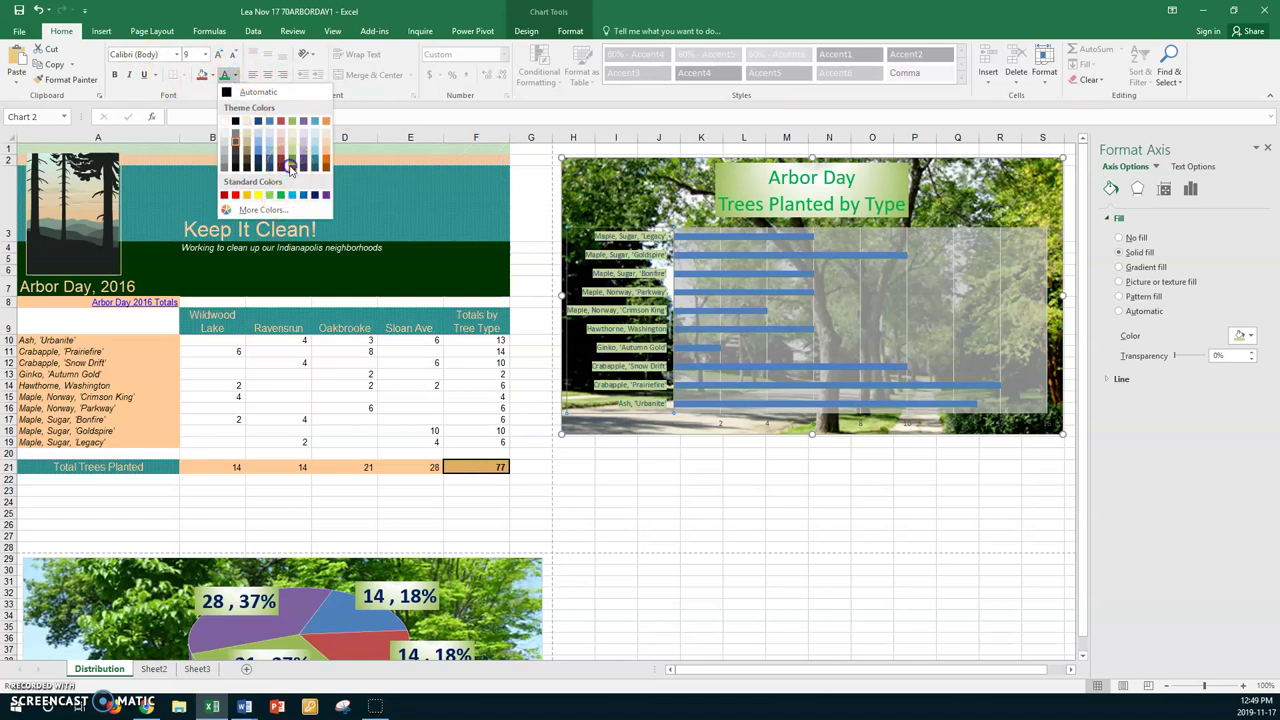
left_click(289, 168)
left_click(115, 75)
left_click(221, 55)
left_click(221, 55)
left_click(221, 55)
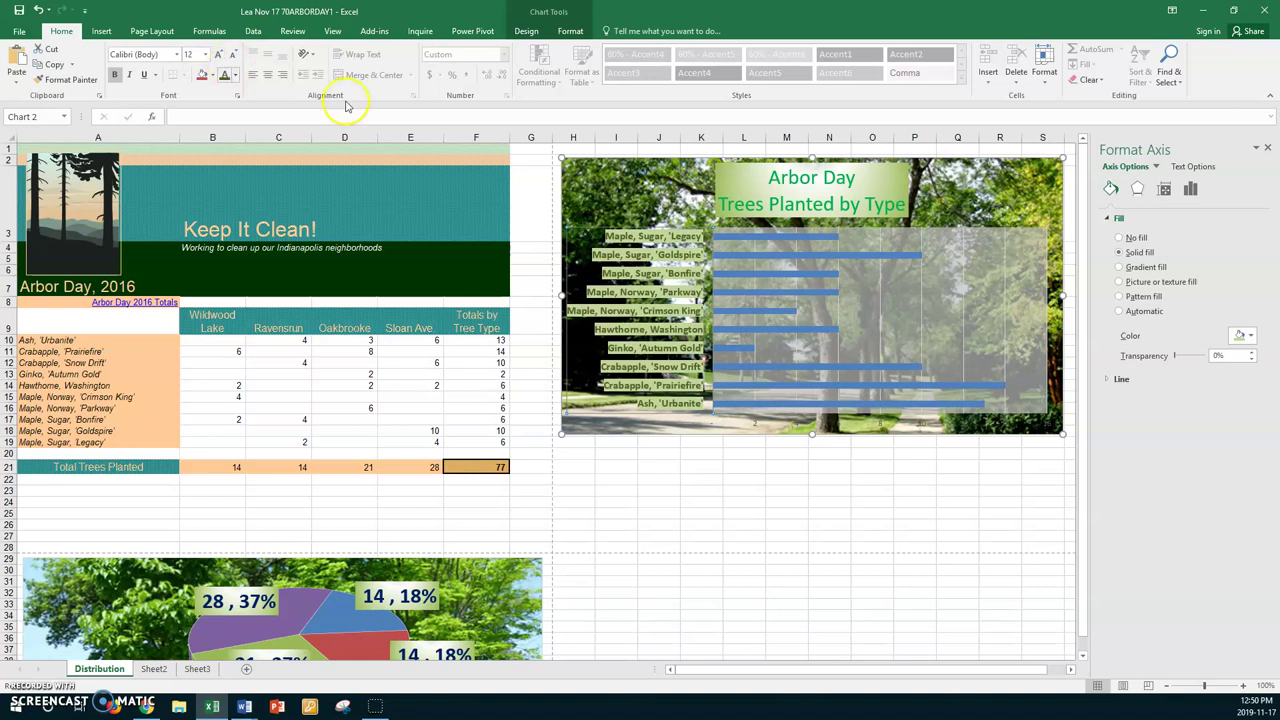
left_click(1250, 338)
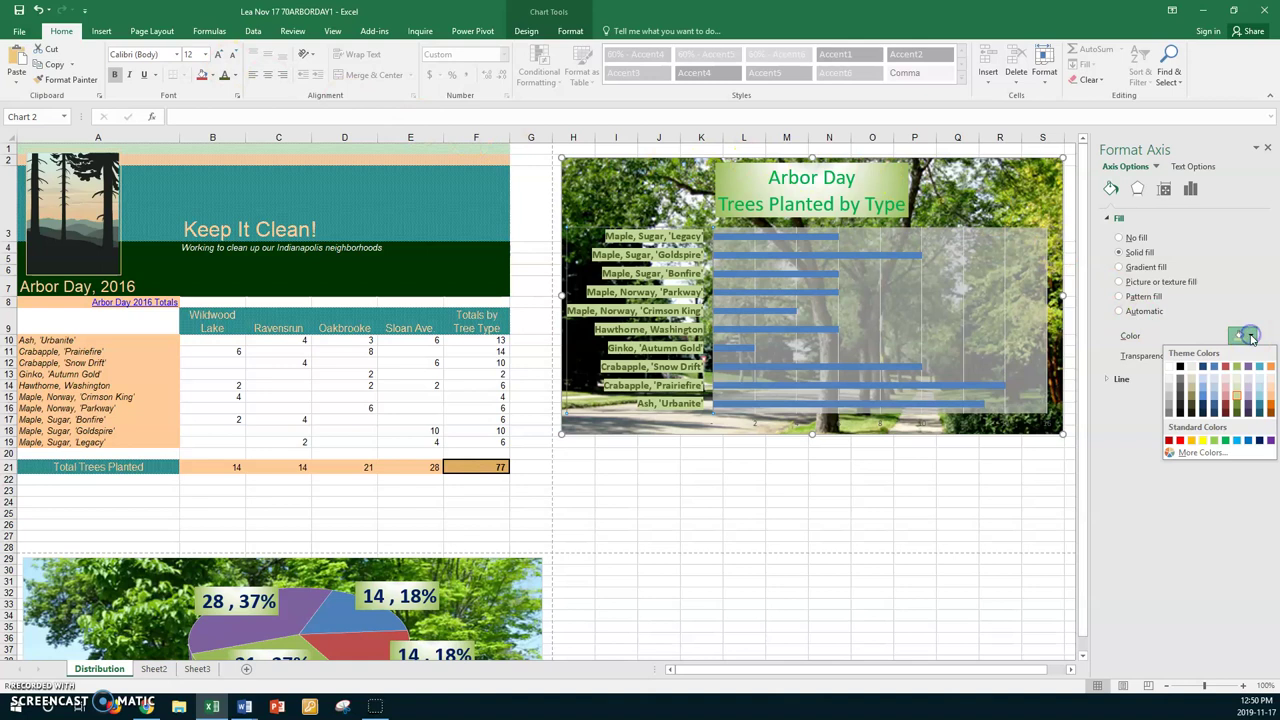
left_click(1237, 388)
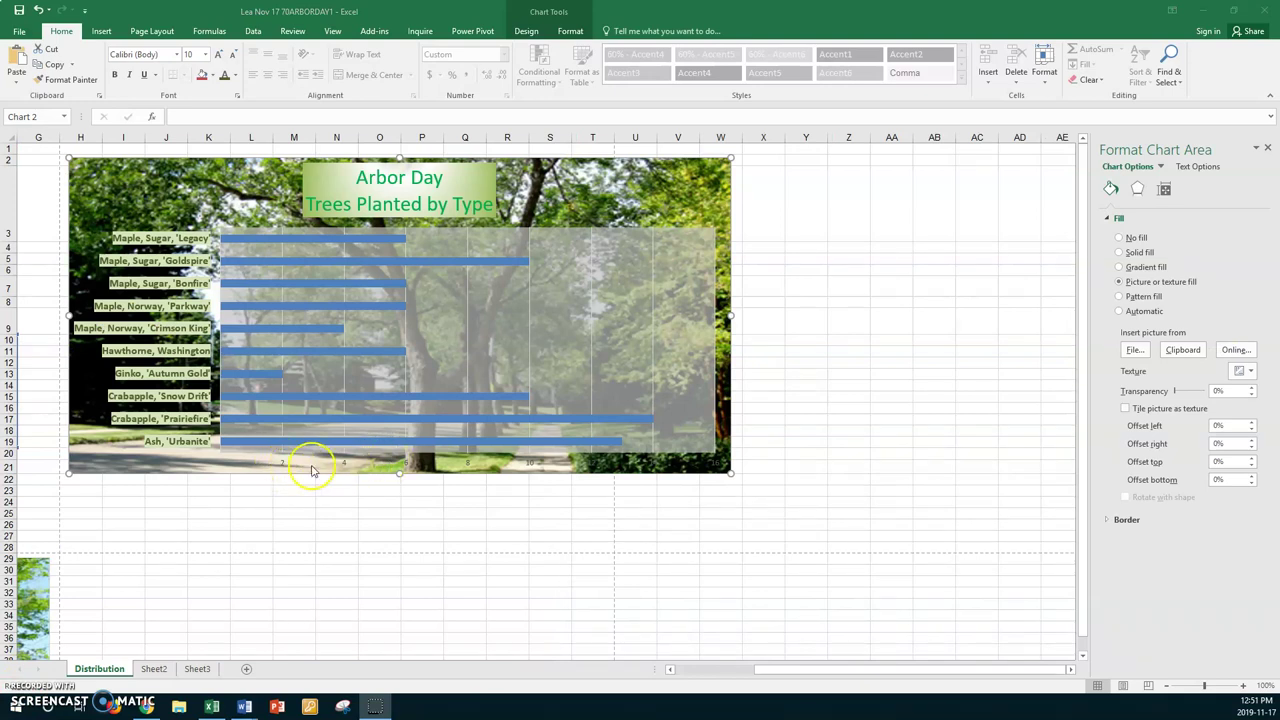
- Give the horizontal axis numbers a solid light green fill and bold 16 pt dark green text
left_click(283, 466)
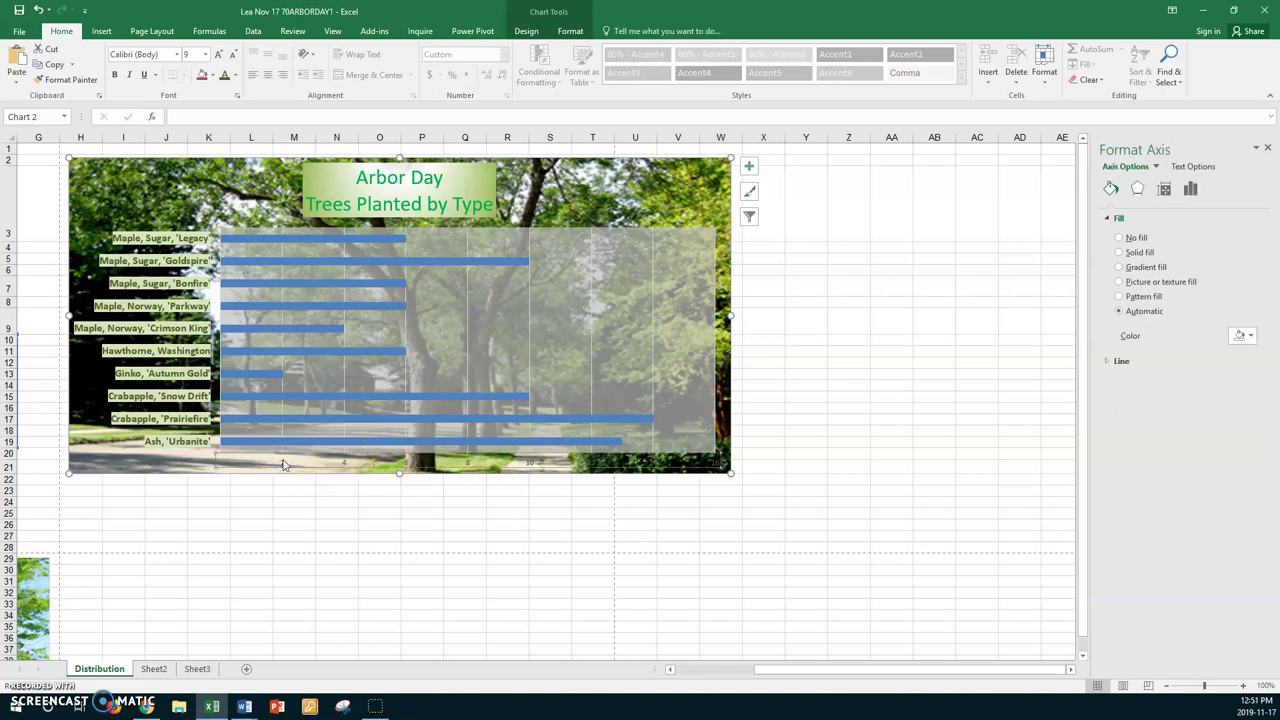
left_click(1120, 253)
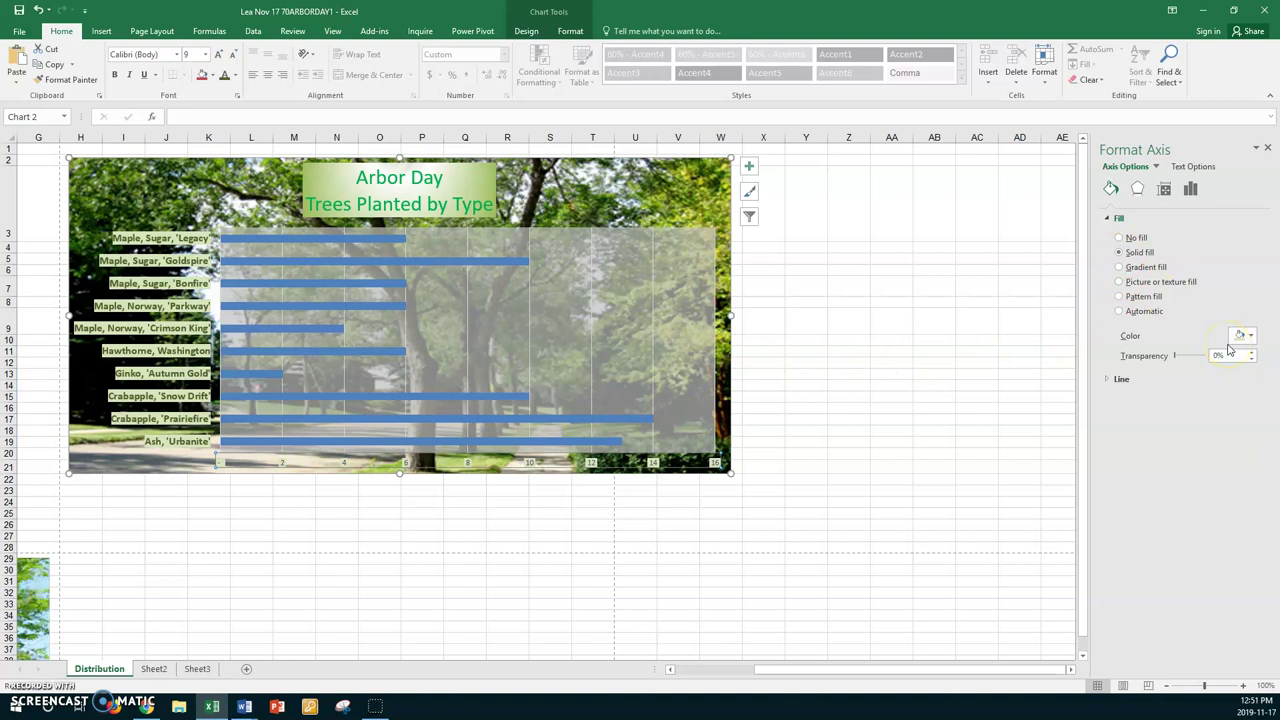
left_click(217, 55)
left_click(217, 55)
left_click(217, 55)
left_click(217, 55)
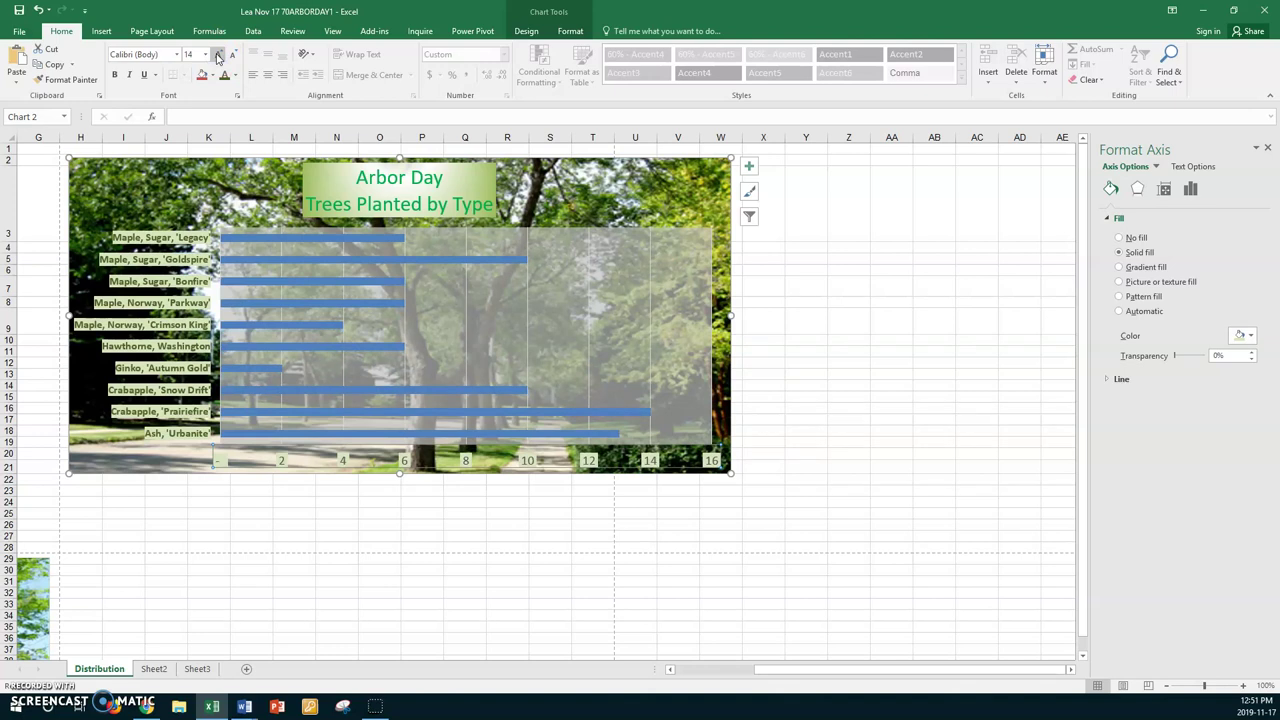
left_click(217, 55)
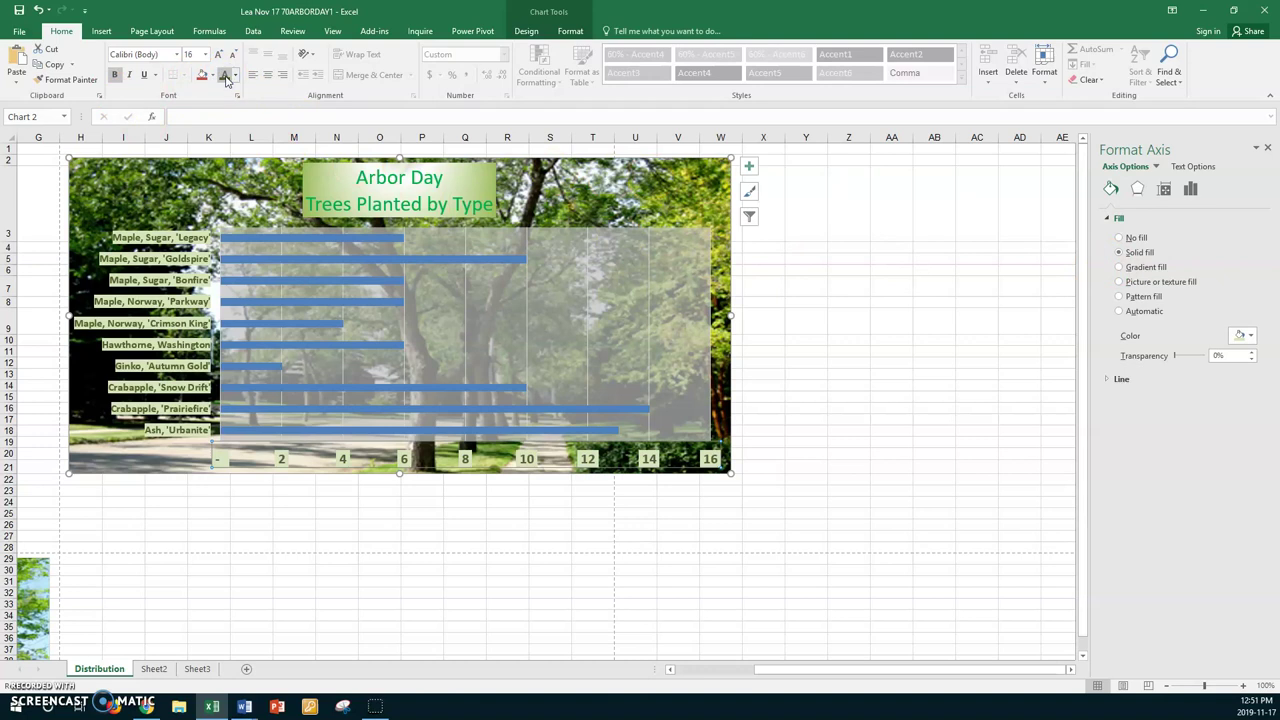
left_click(757, 302)
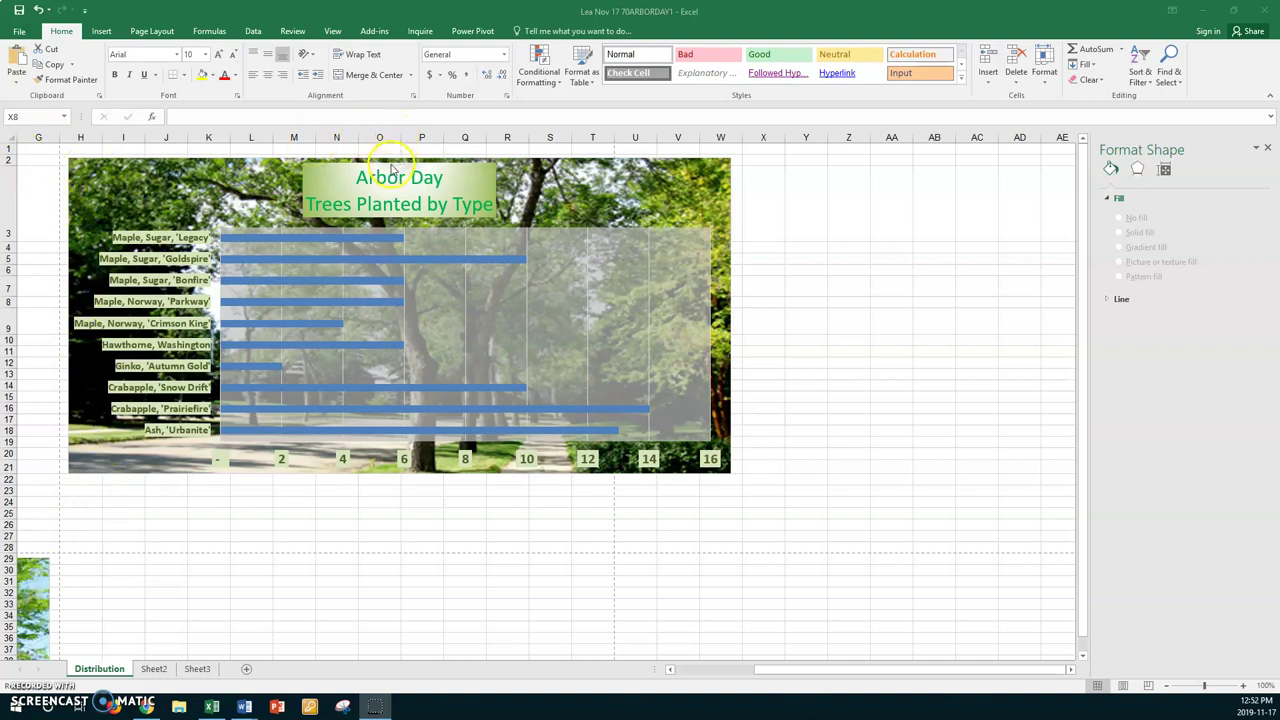
- Add primary minor vertical gridlines to the bar chart
left_click(523, 185)
left_click(582, 173)
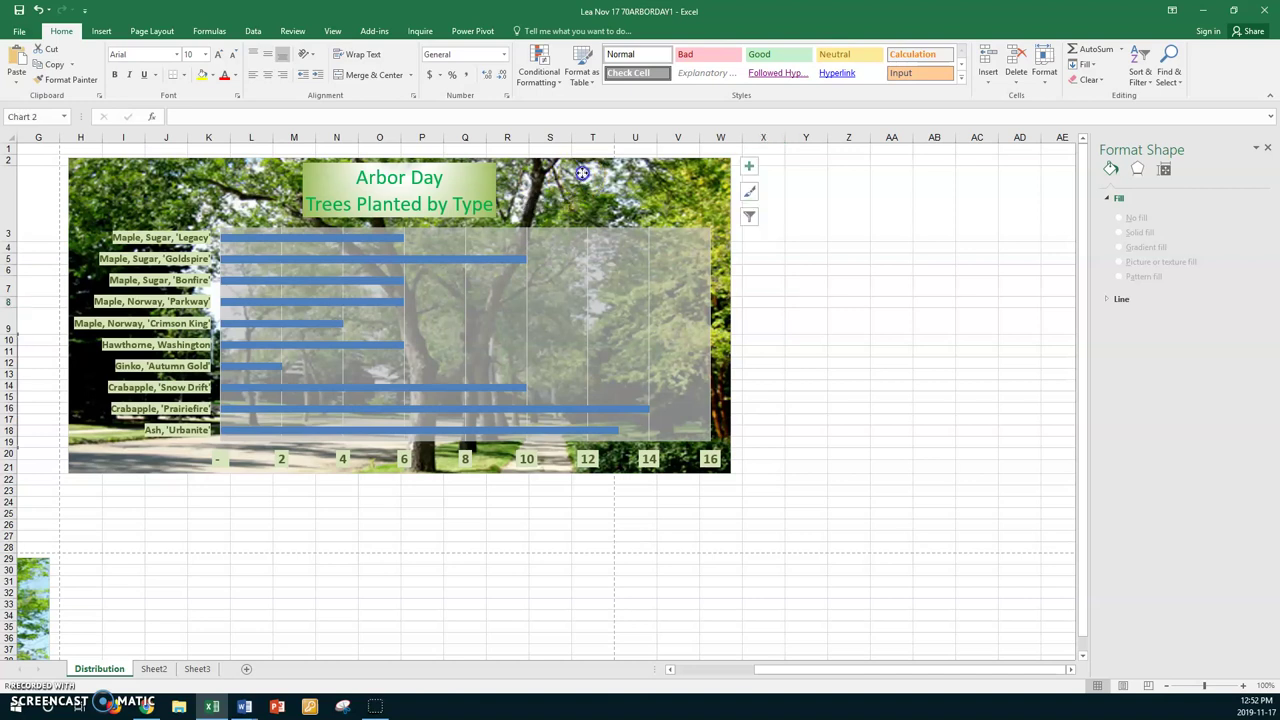
left_click(526, 31)
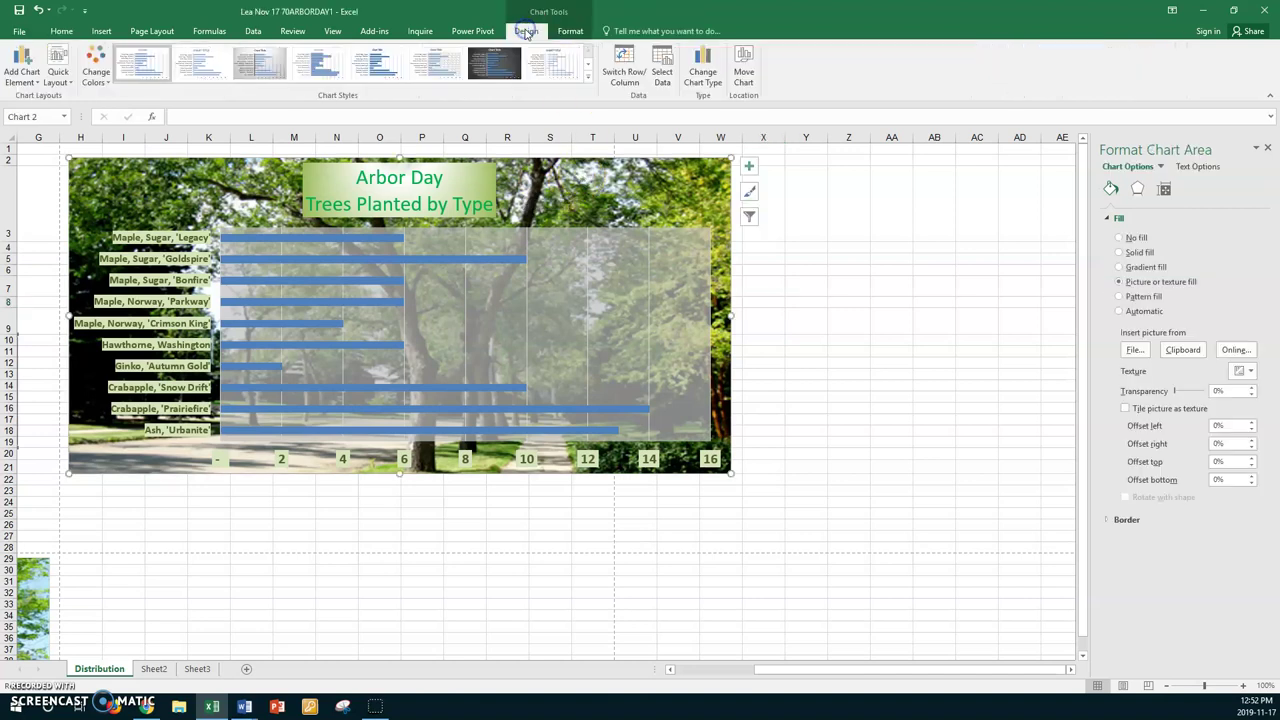
left_click(35, 82)
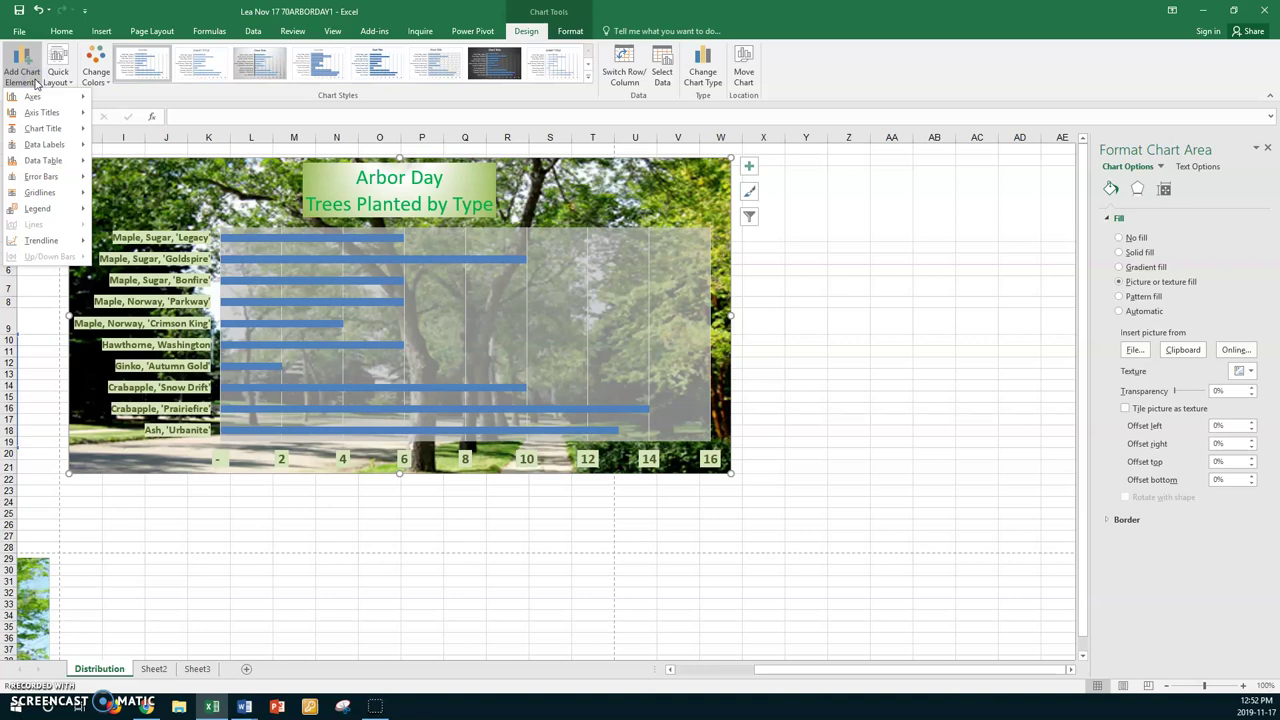
left_click(46, 193)
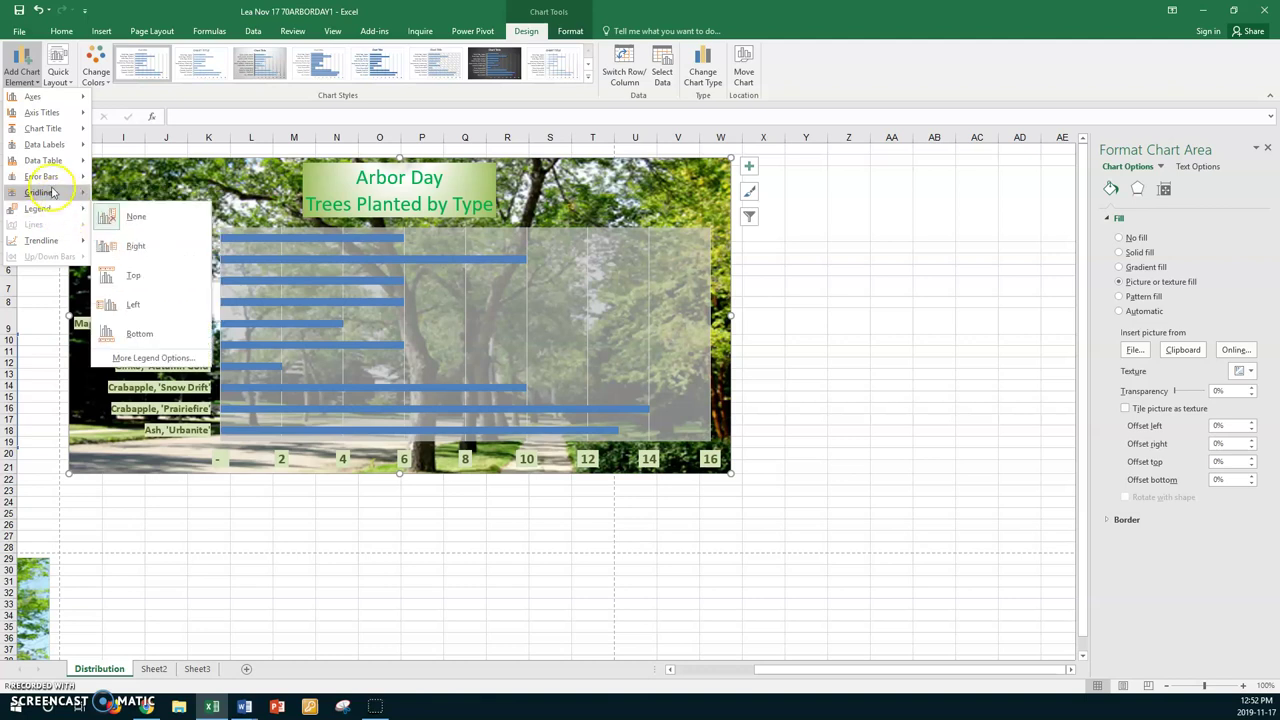
mouse_move(53, 192)
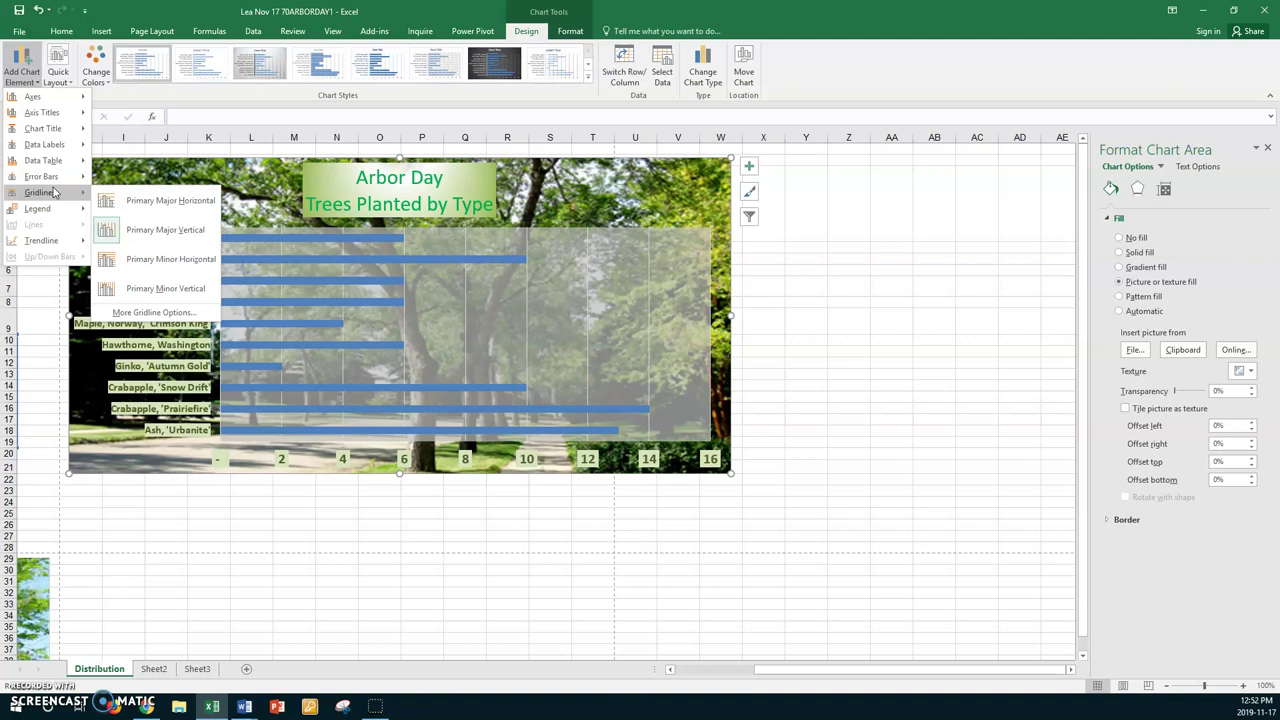
left_click(148, 289)
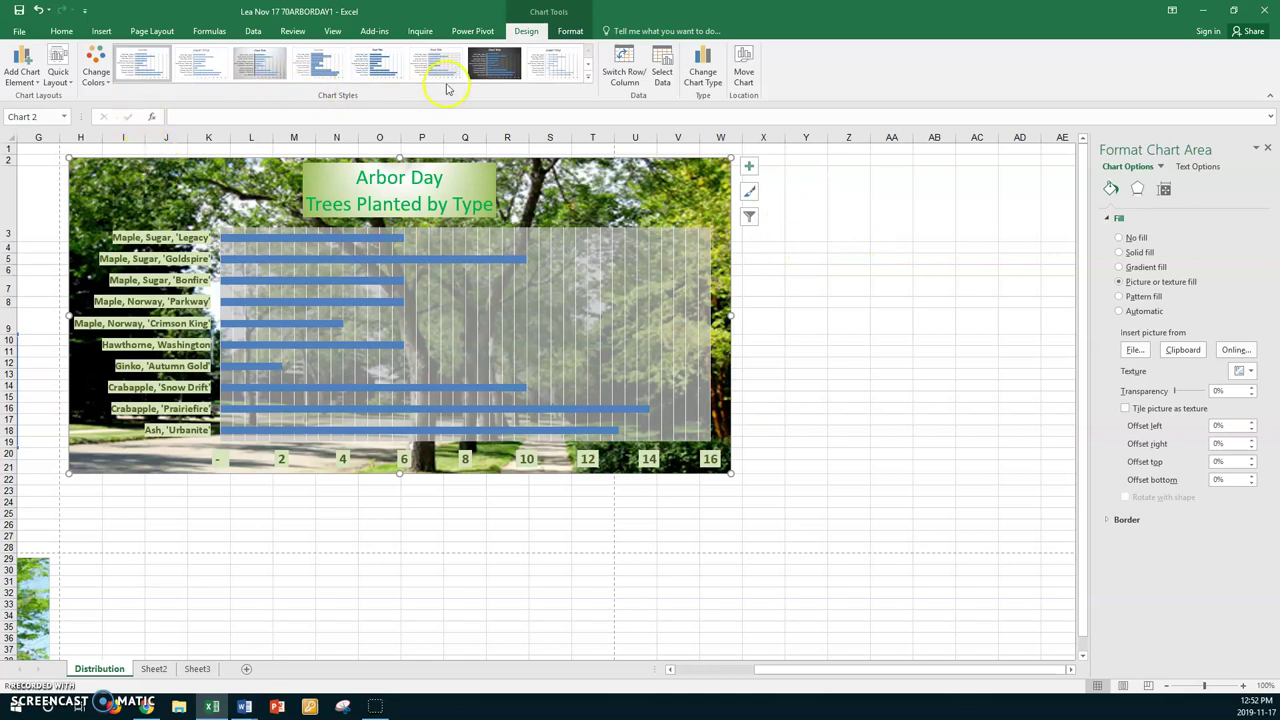
- Recolor the horizontal value axis major gridlines with a solid line in the darkest theme green
left_click(568, 31)
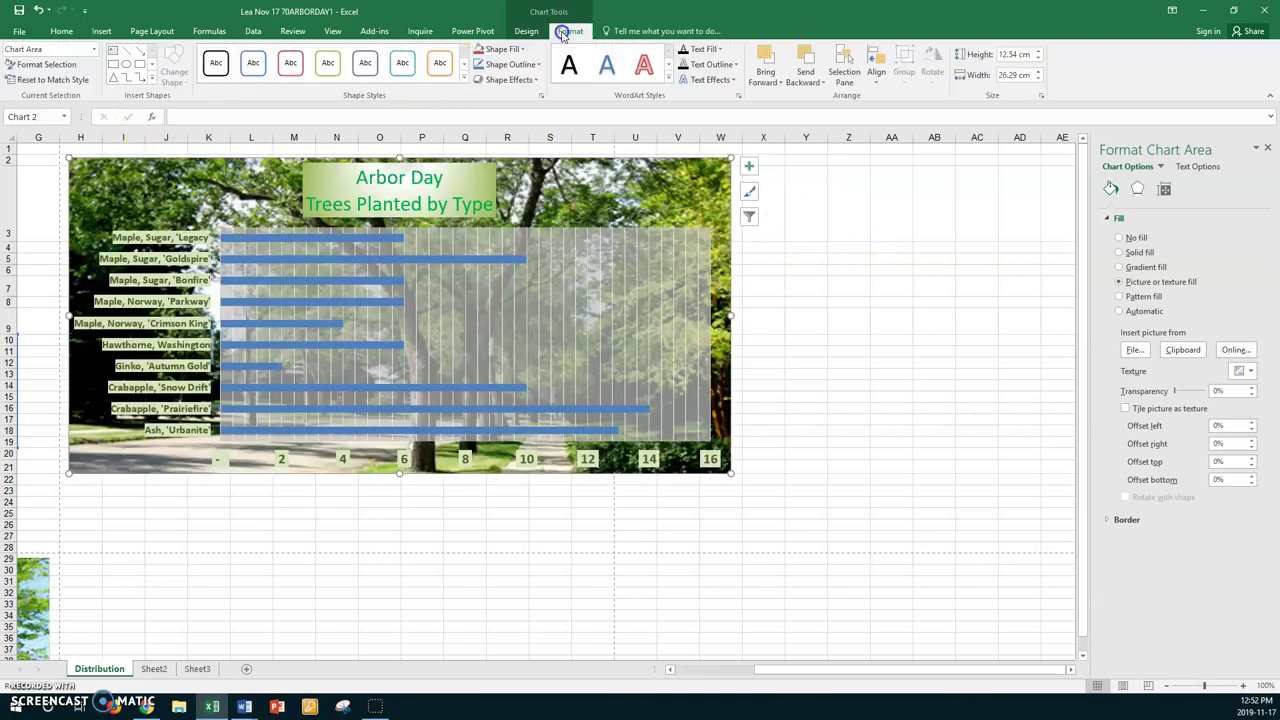
left_click(94, 49)
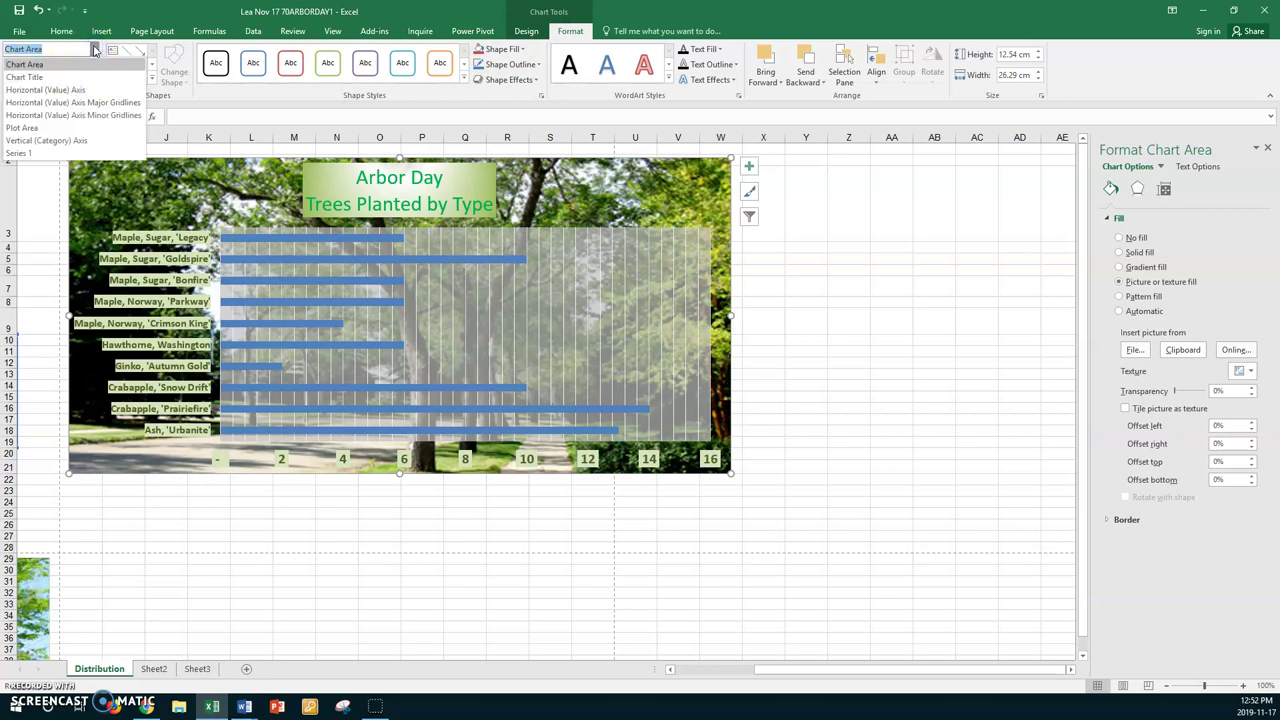
left_click(70, 103)
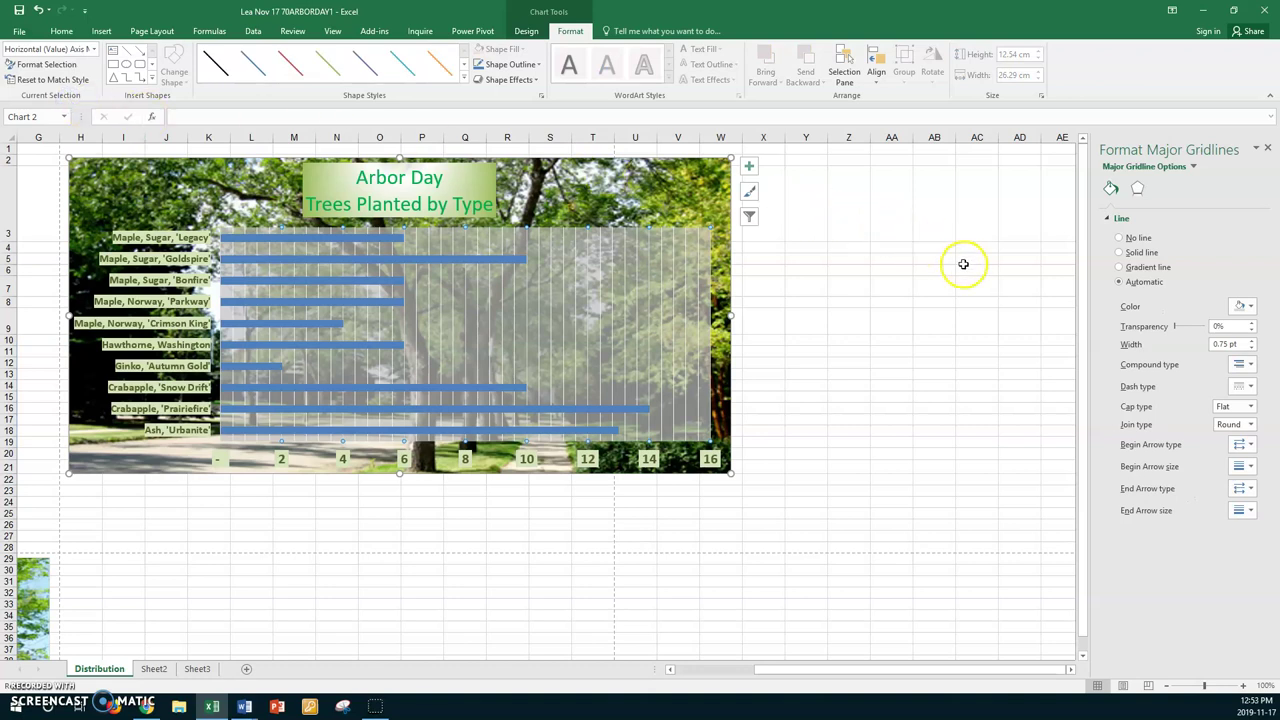
left_click(1250, 308)
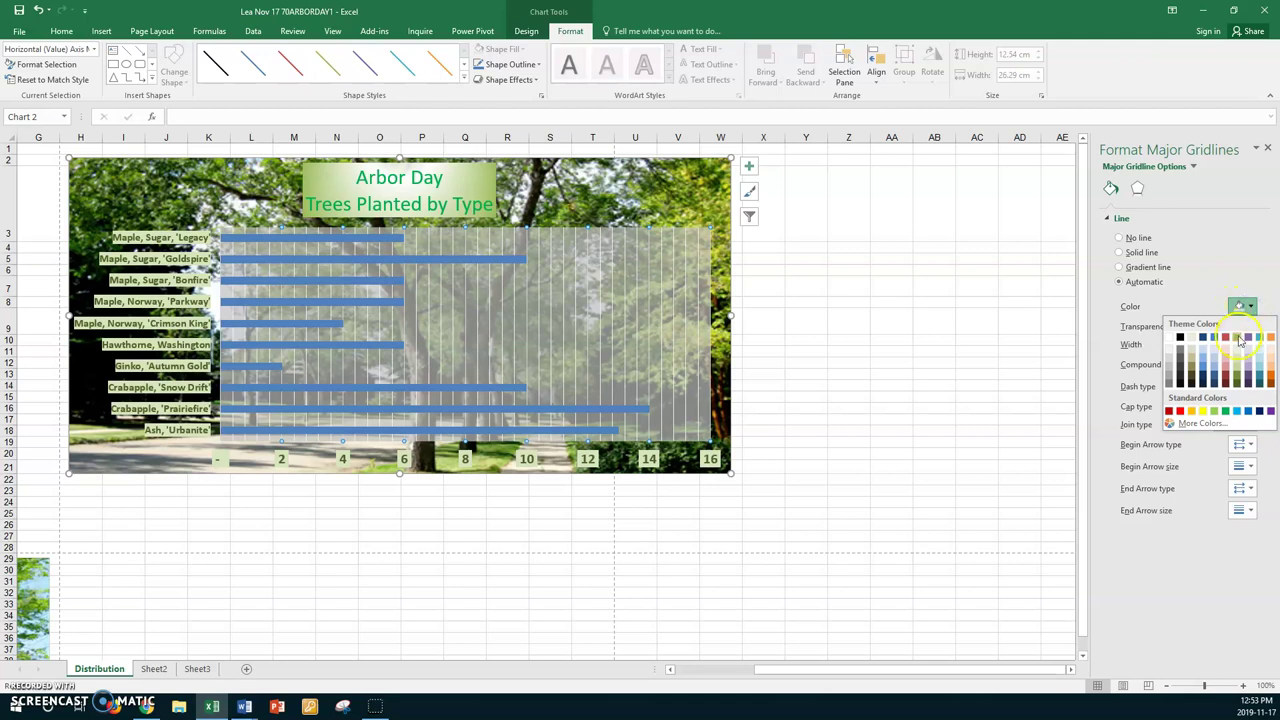
left_click(1238, 339)
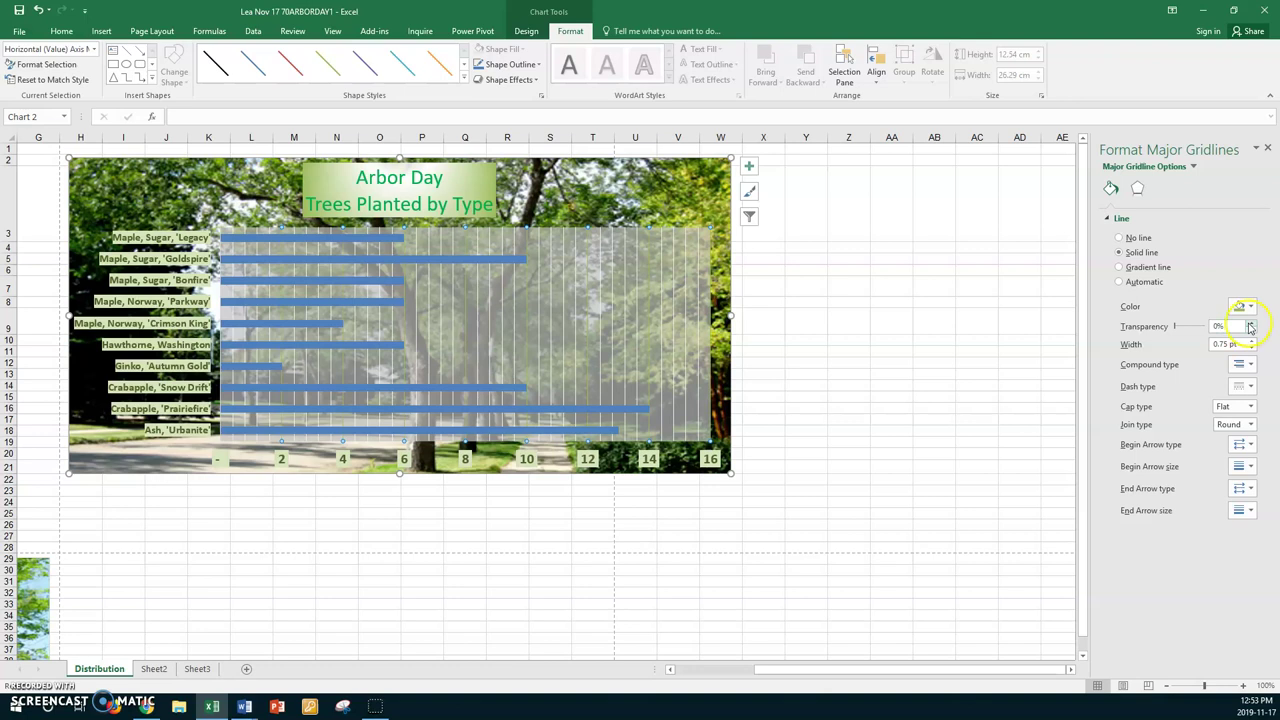
left_click(1250, 307)
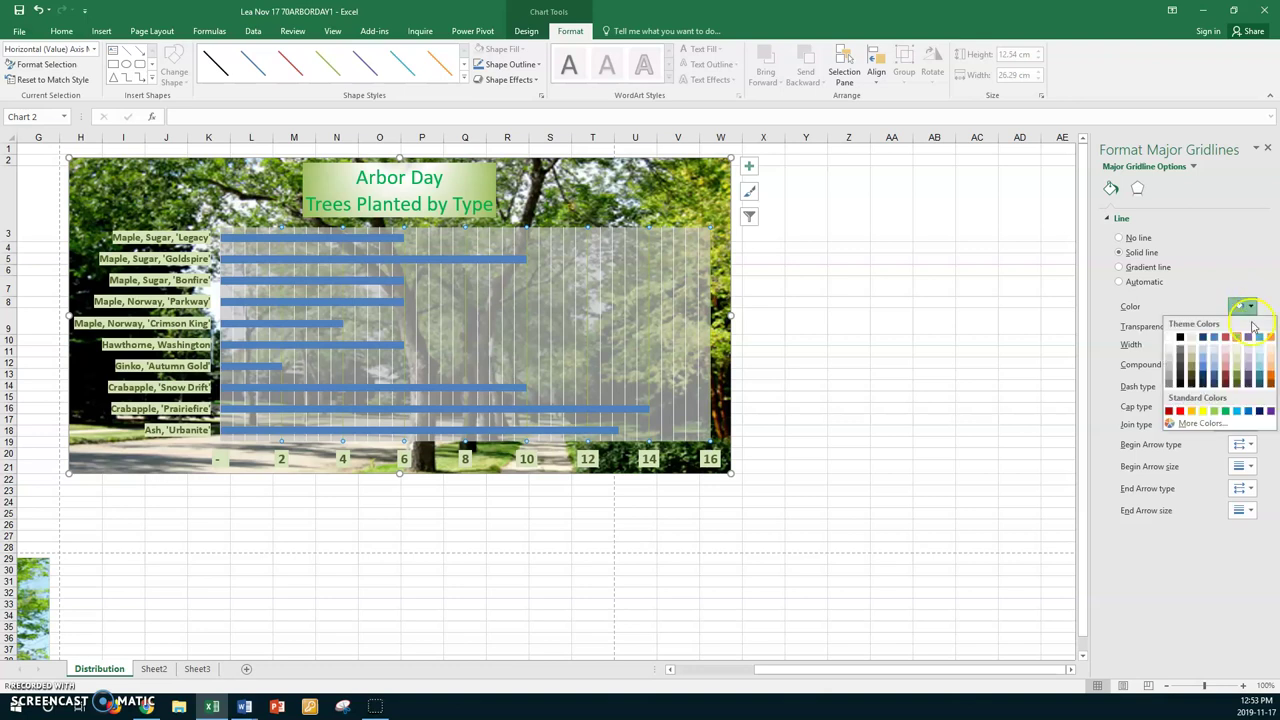
left_click(1238, 384)
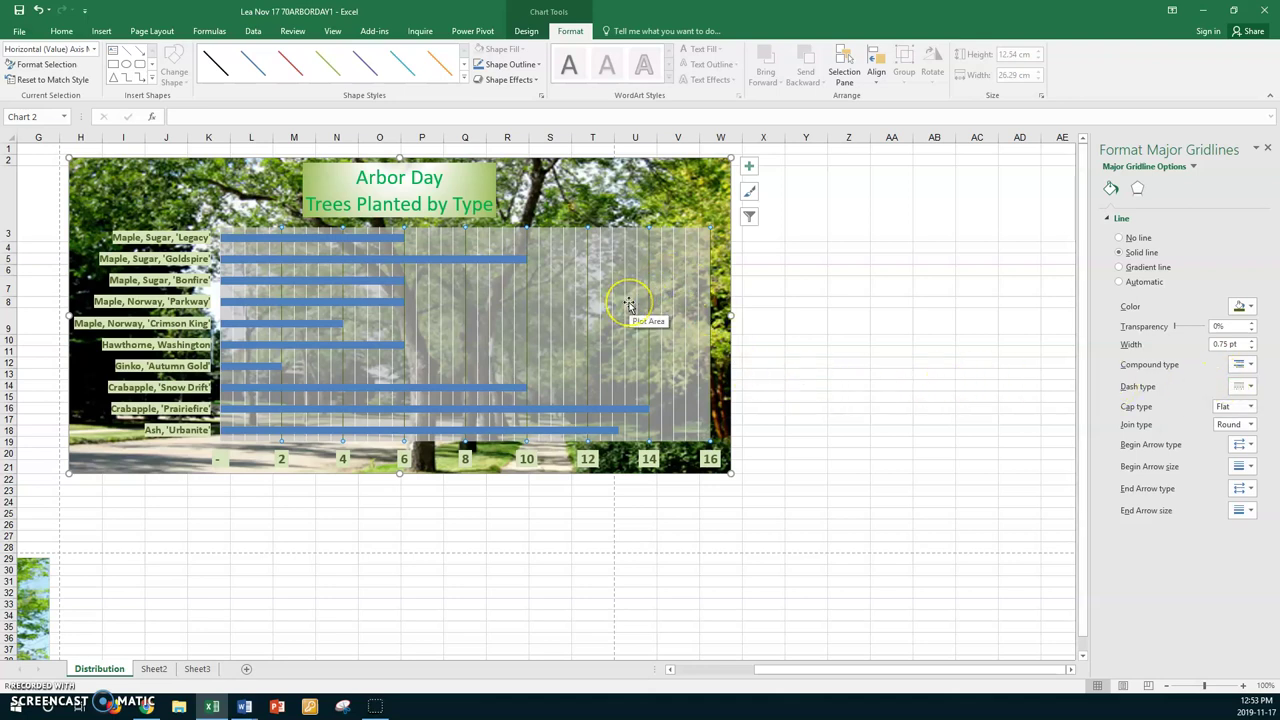
left_click(1122, 210)
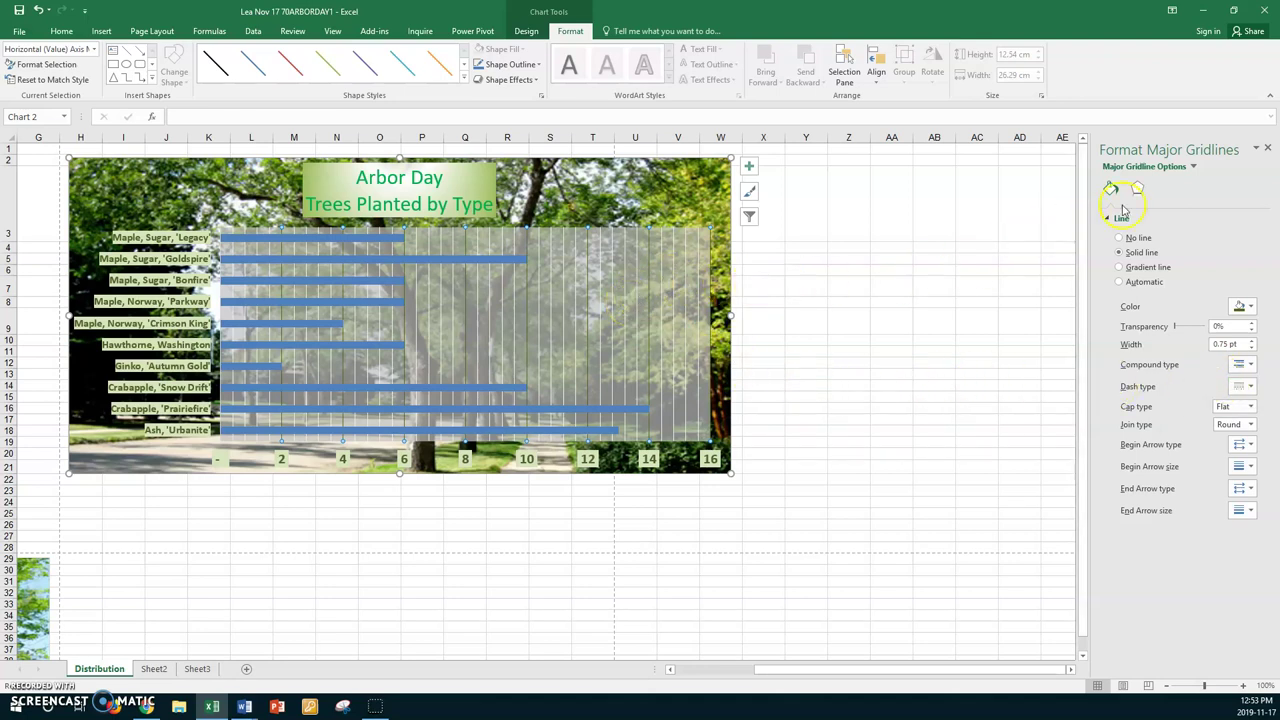
- Format the horizontal value axis minor gridlines as dashed lines in a light theme orange
left_click(1195, 167)
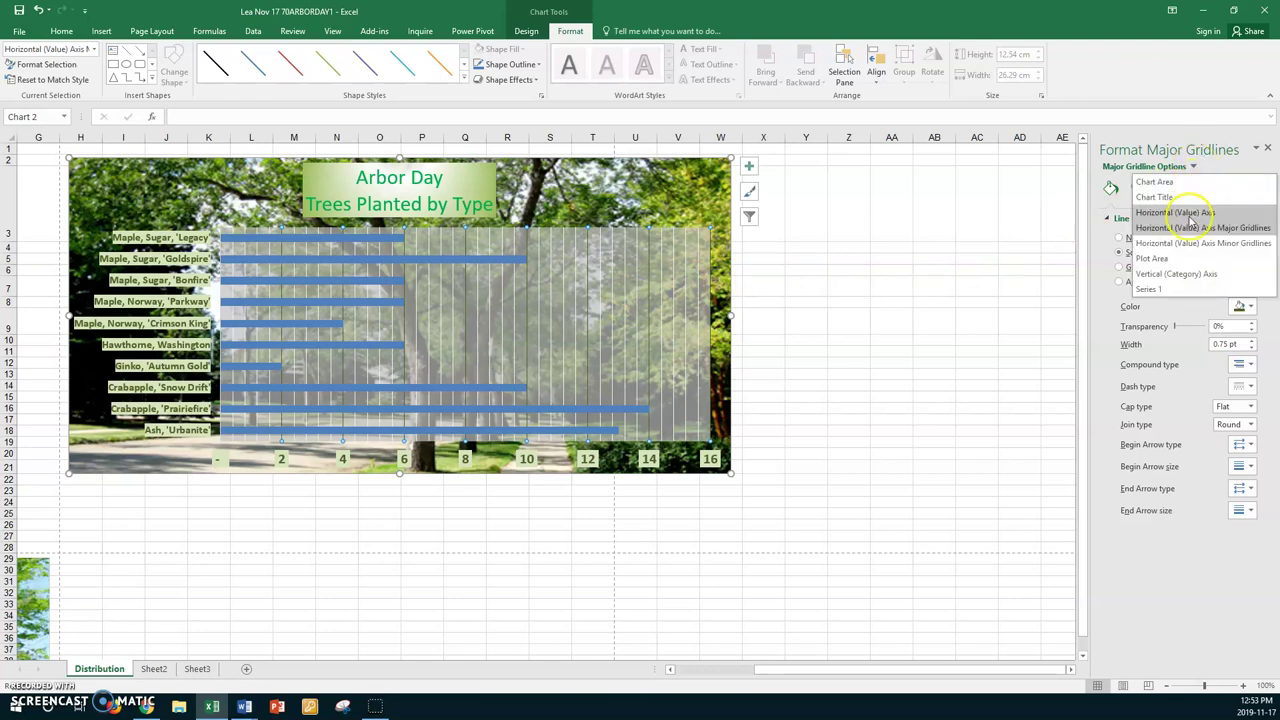
left_click(1185, 243)
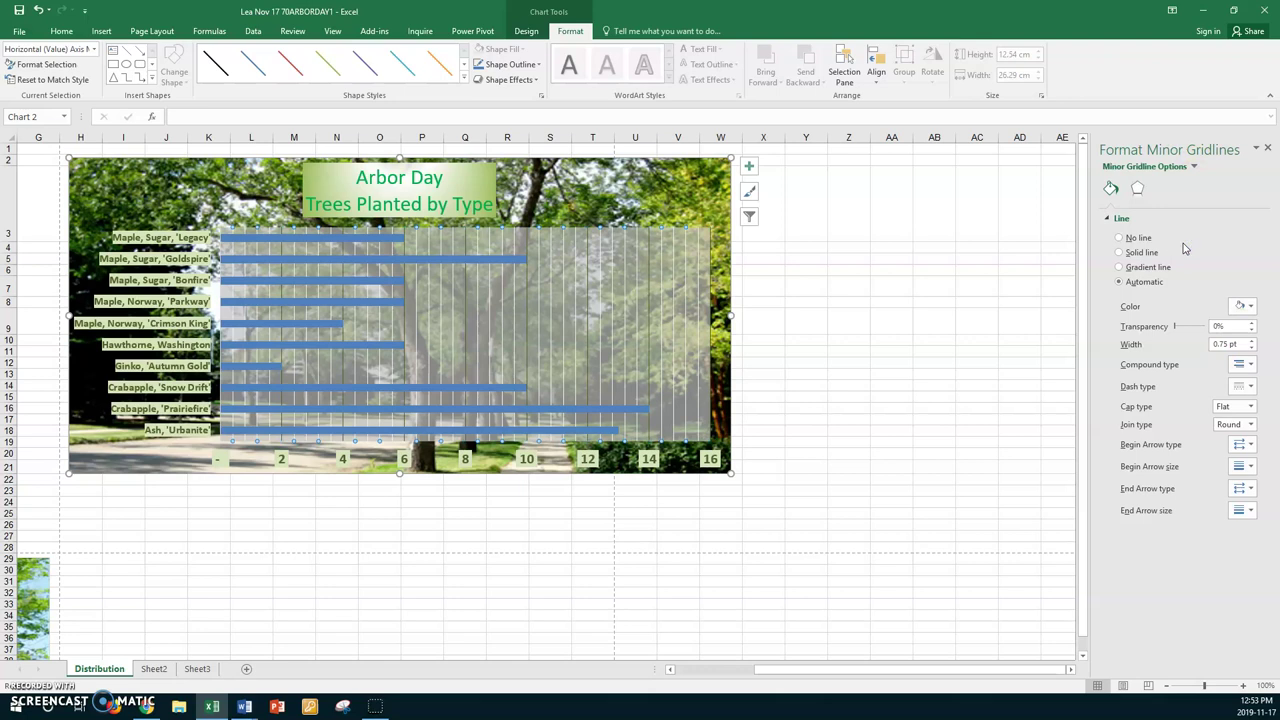
left_click(1250, 306)
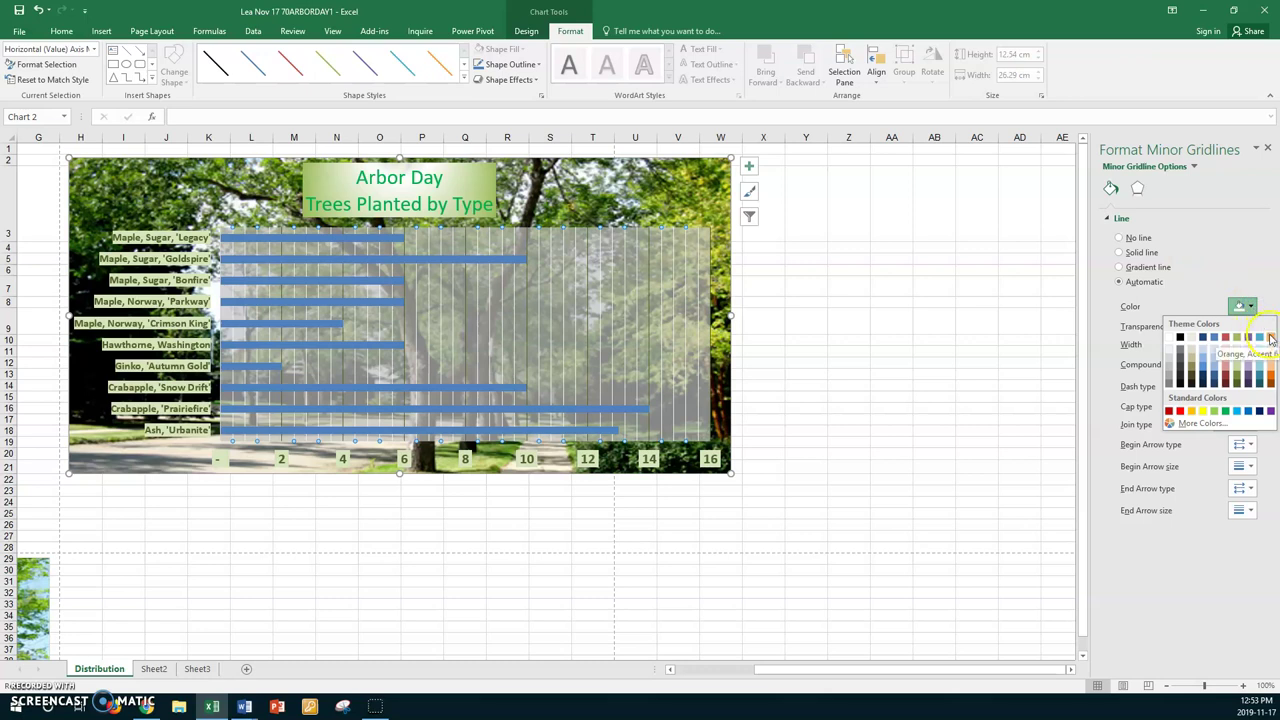
left_click(1270, 338)
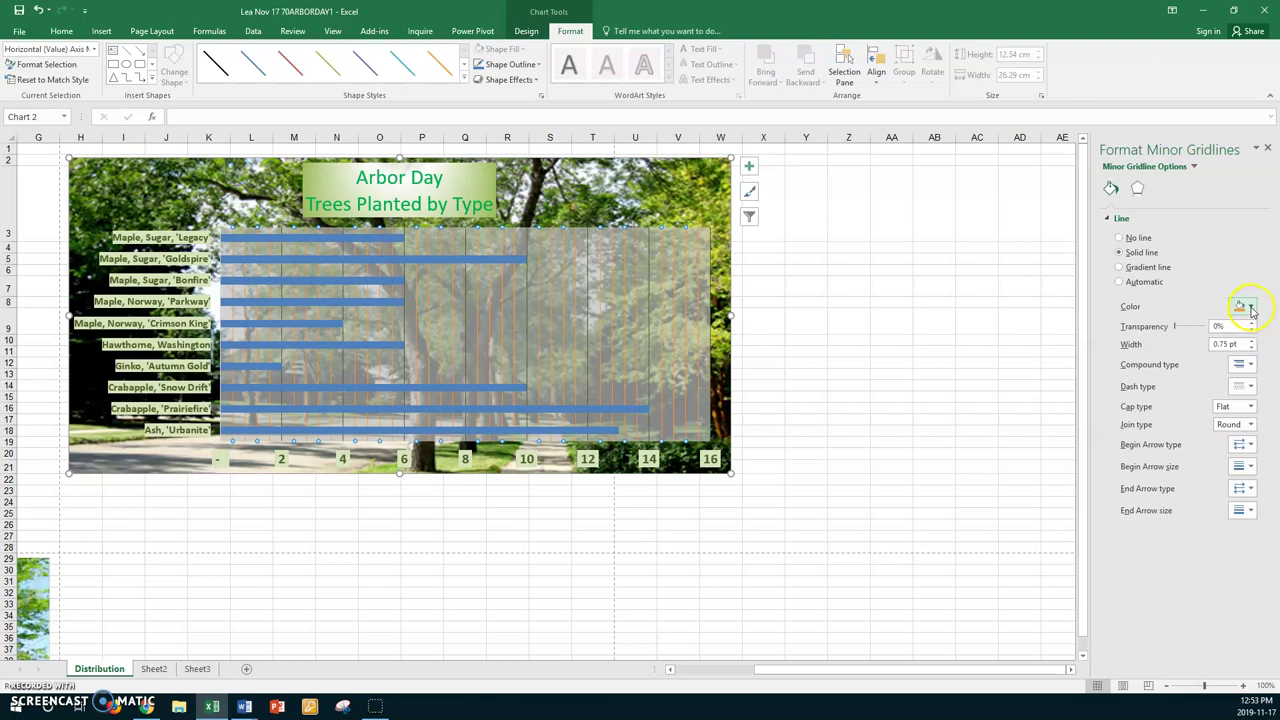
left_click(1250, 306)
left_click(1270, 352)
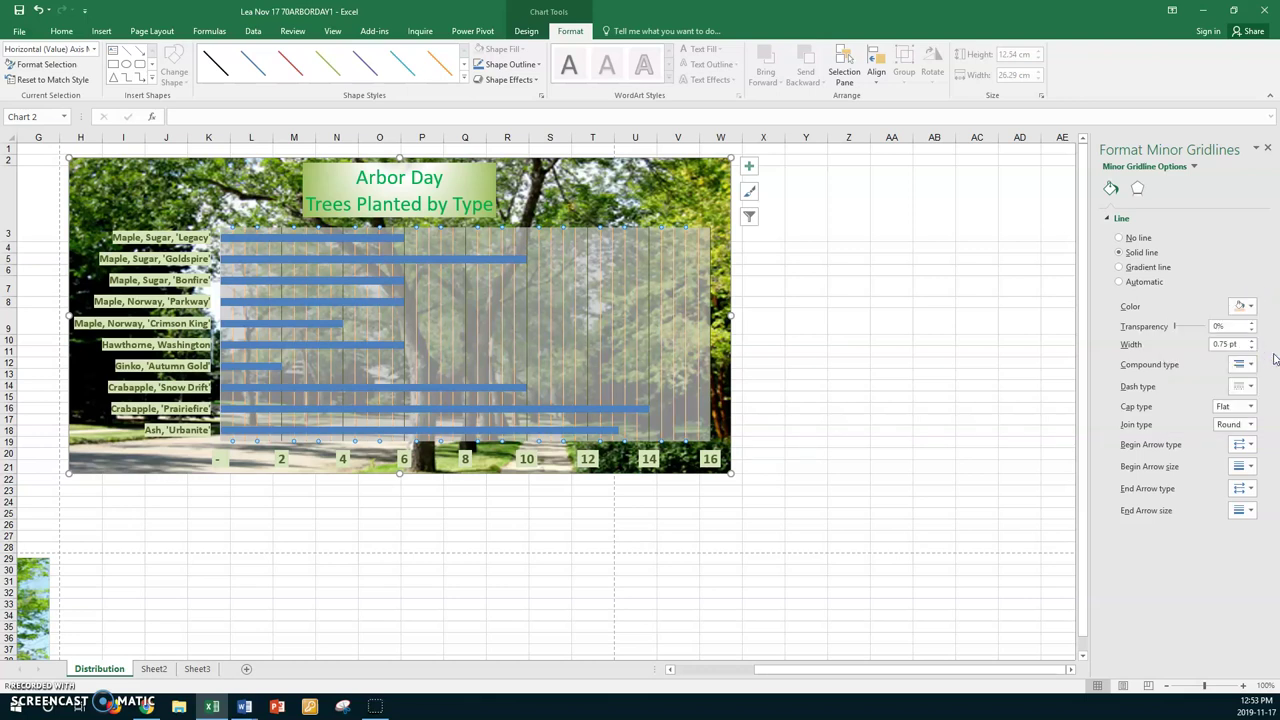
left_click(1245, 386)
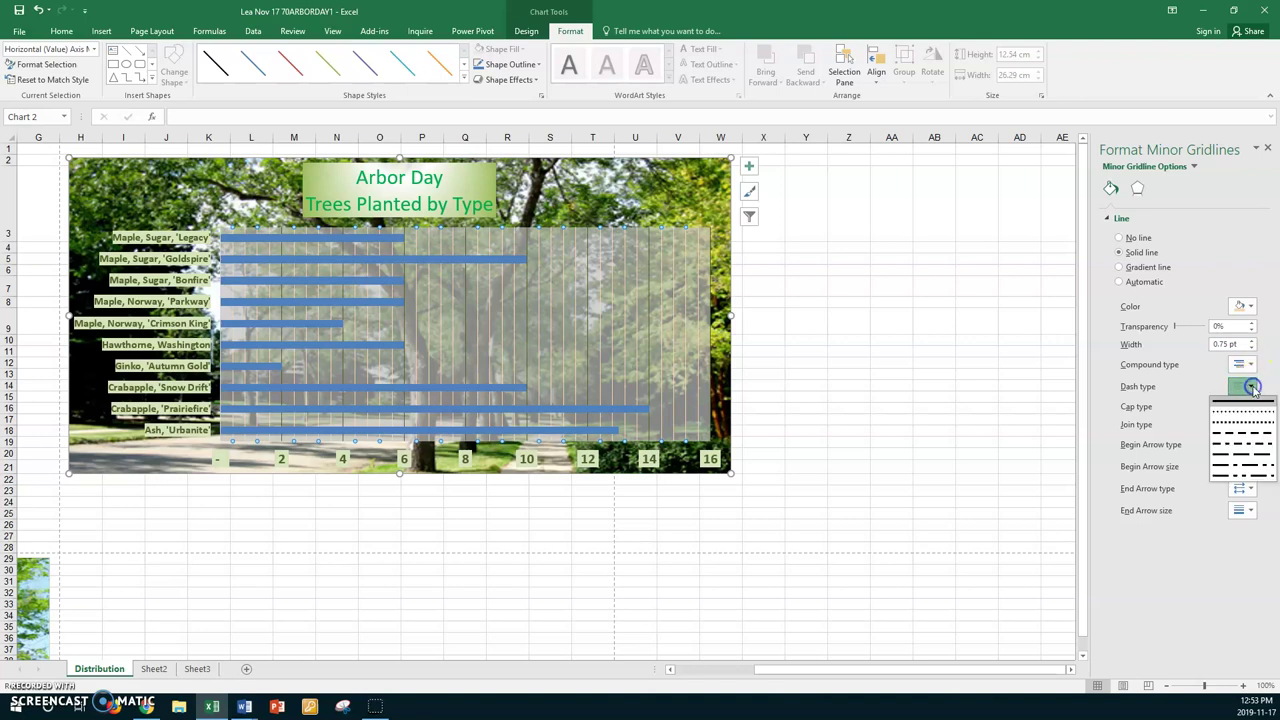
left_click(1239, 428)
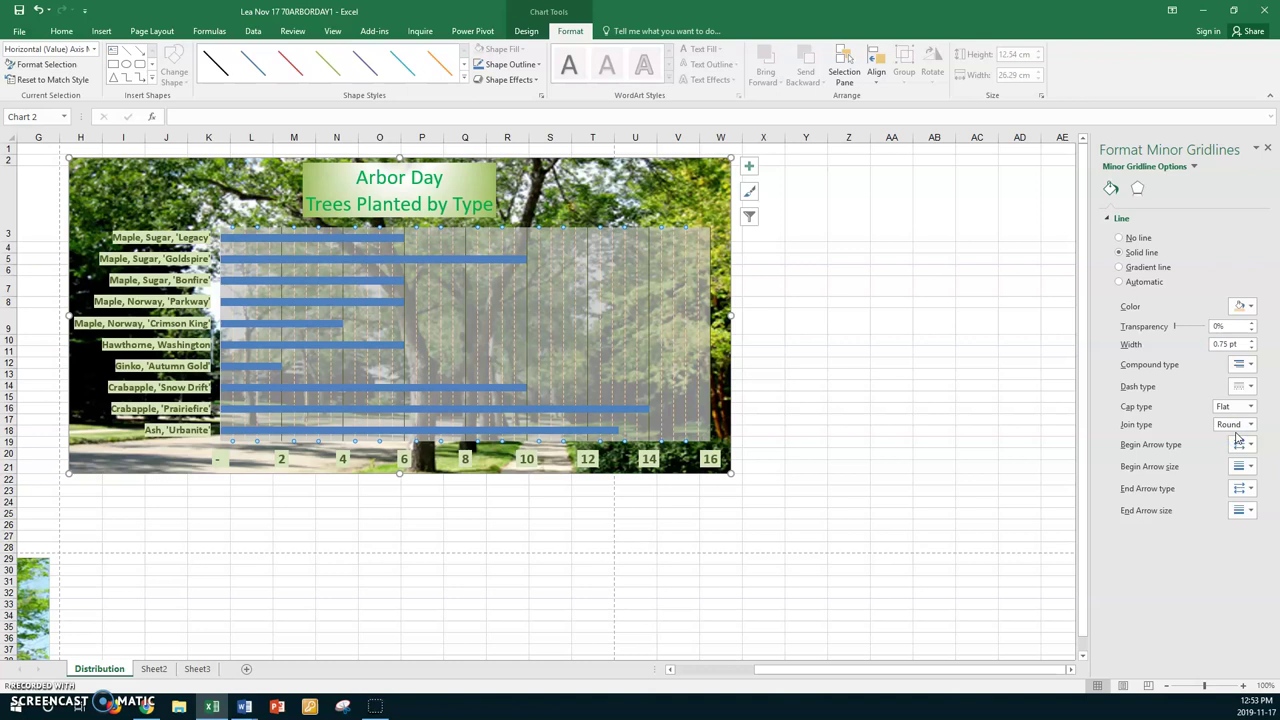
- Set the plot area's solid fill transparency to 23%
left_click(704, 244)
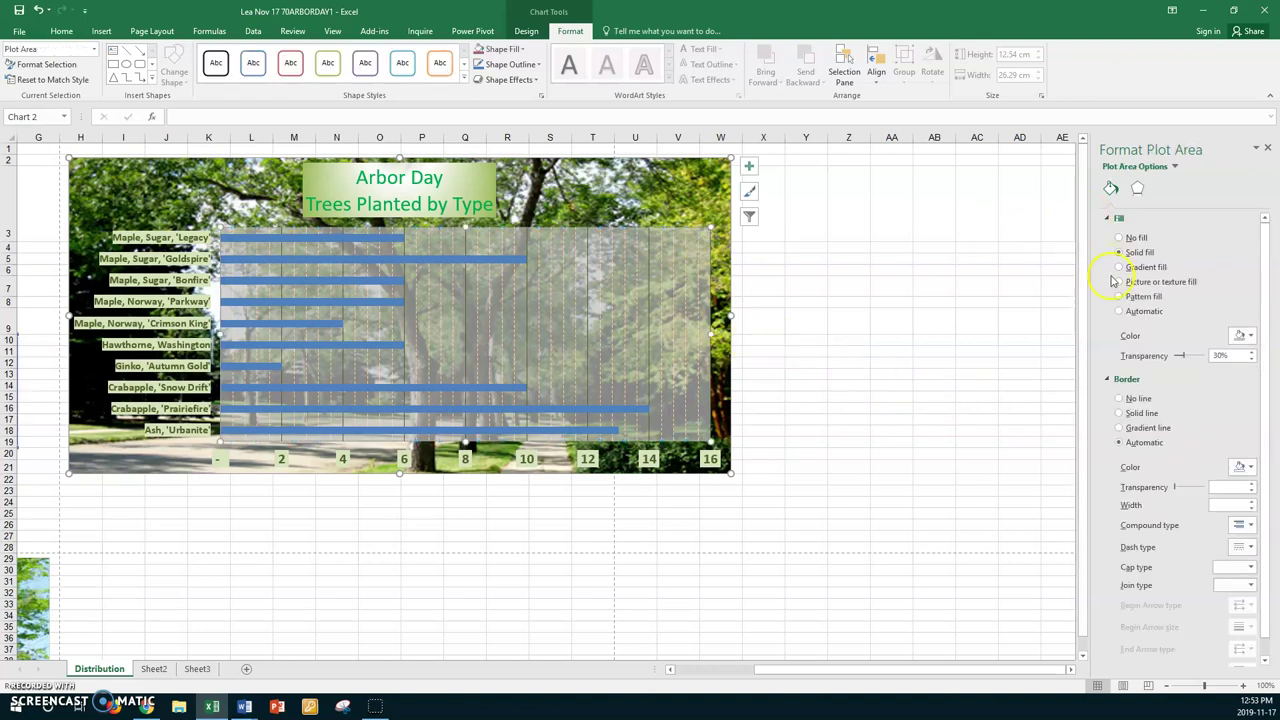
left_click(1251, 359)
left_click_drag(1184, 358, 1183, 363)
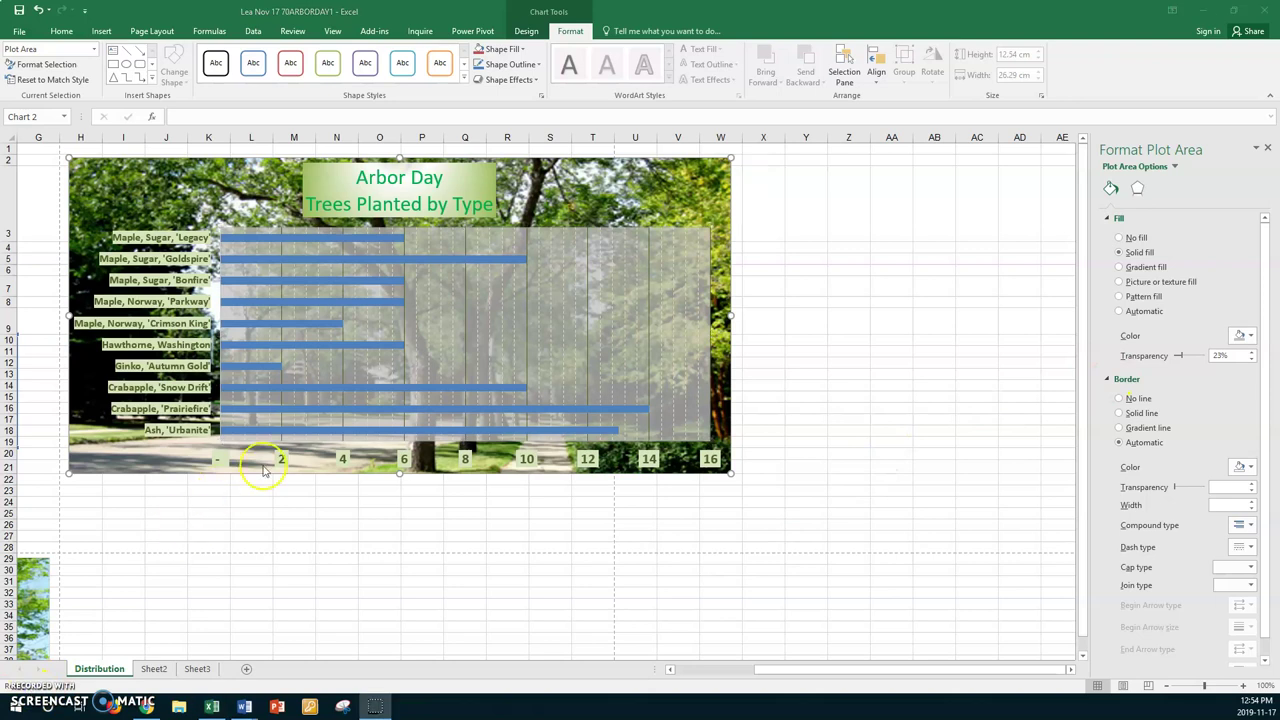
- Give all bars of the data series a solid fill in the base theme green and deselect the chart
left_click(386, 258)
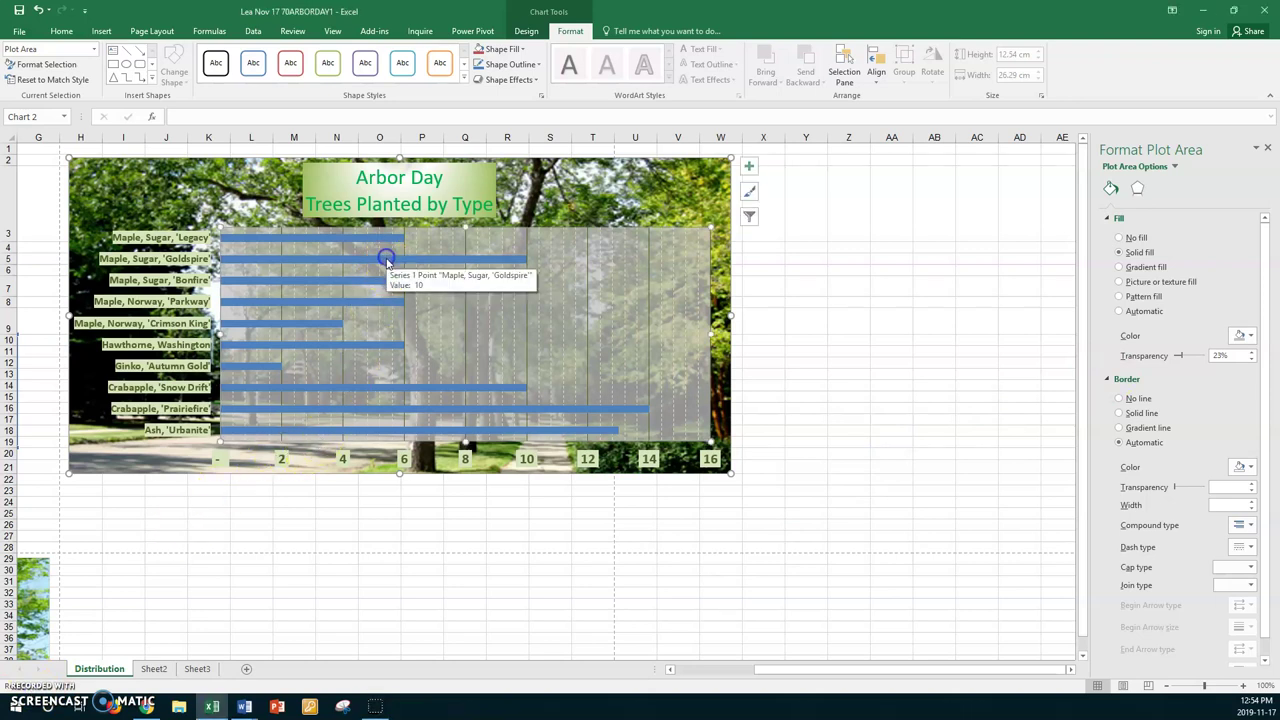
left_click(386, 260)
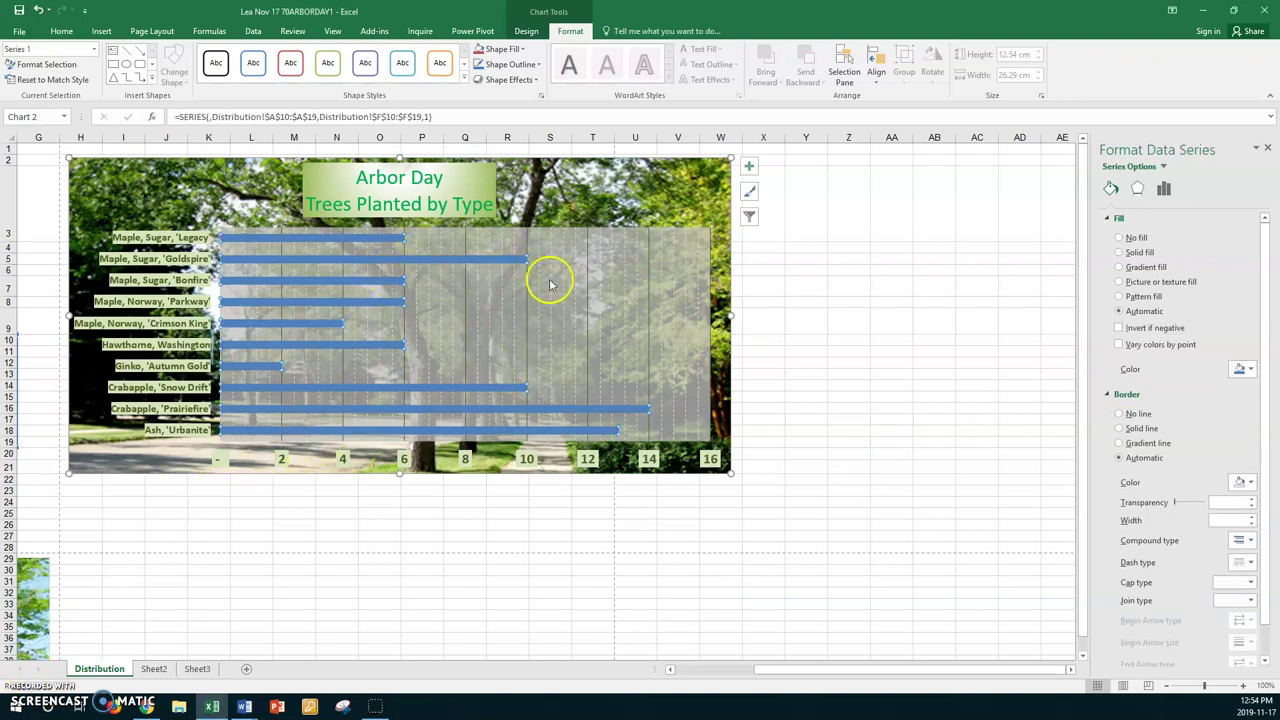
left_click(1120, 252)
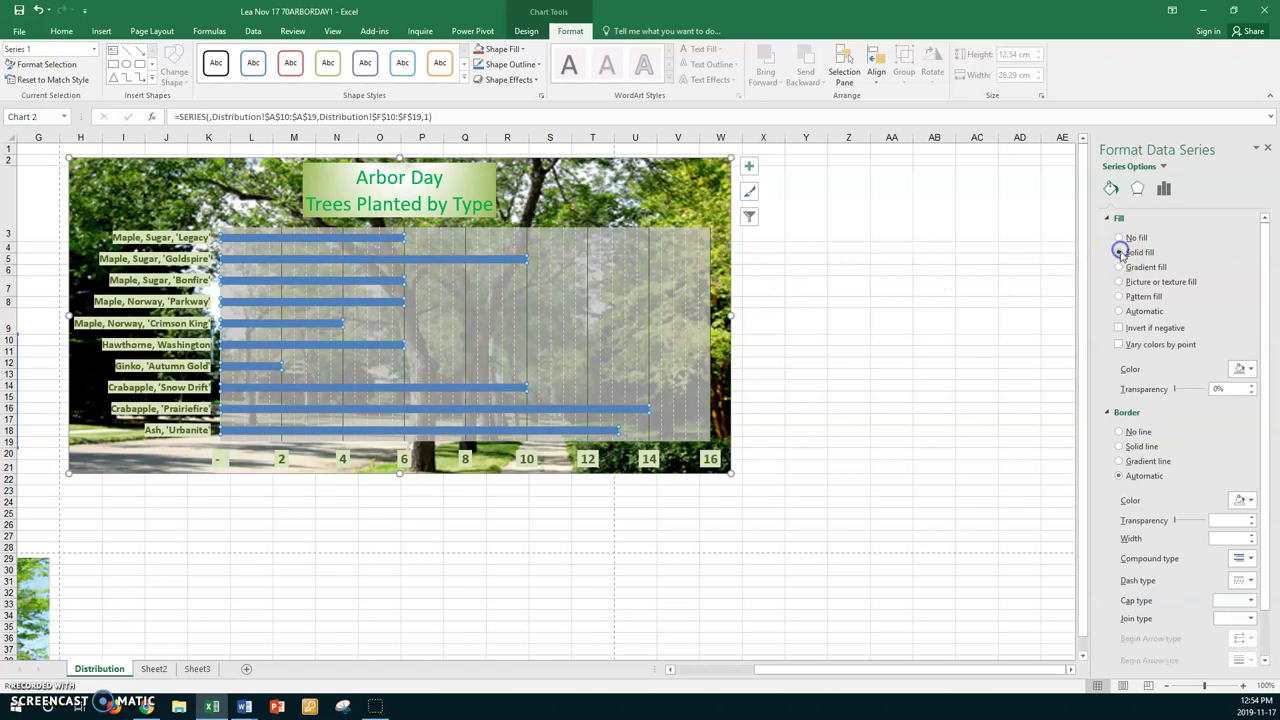
left_click(1250, 369)
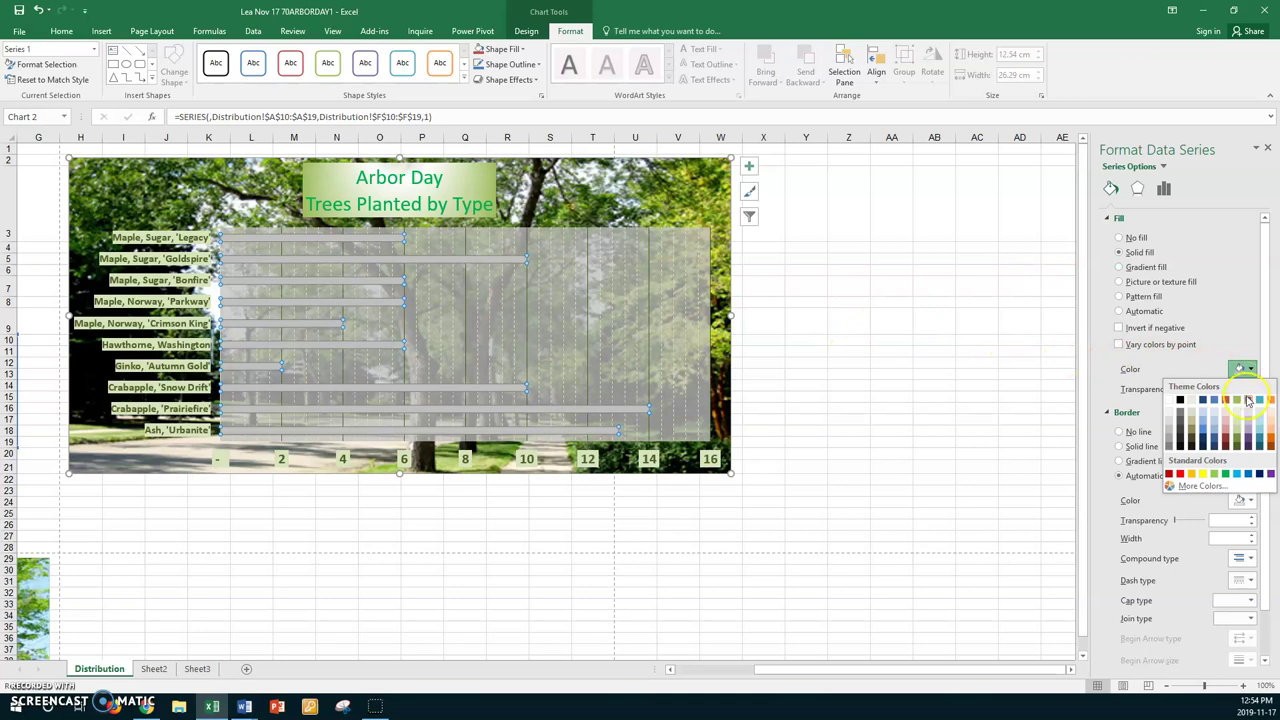
left_click(1237, 406)
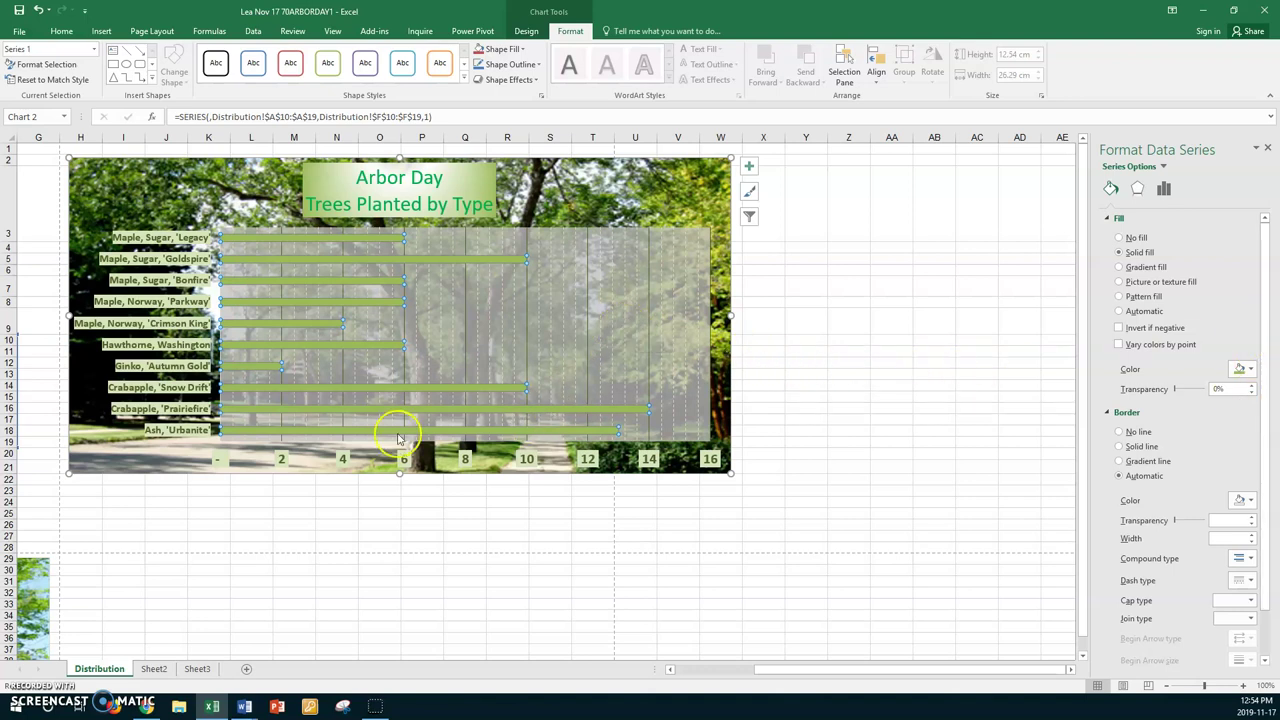
left_click(488, 313)
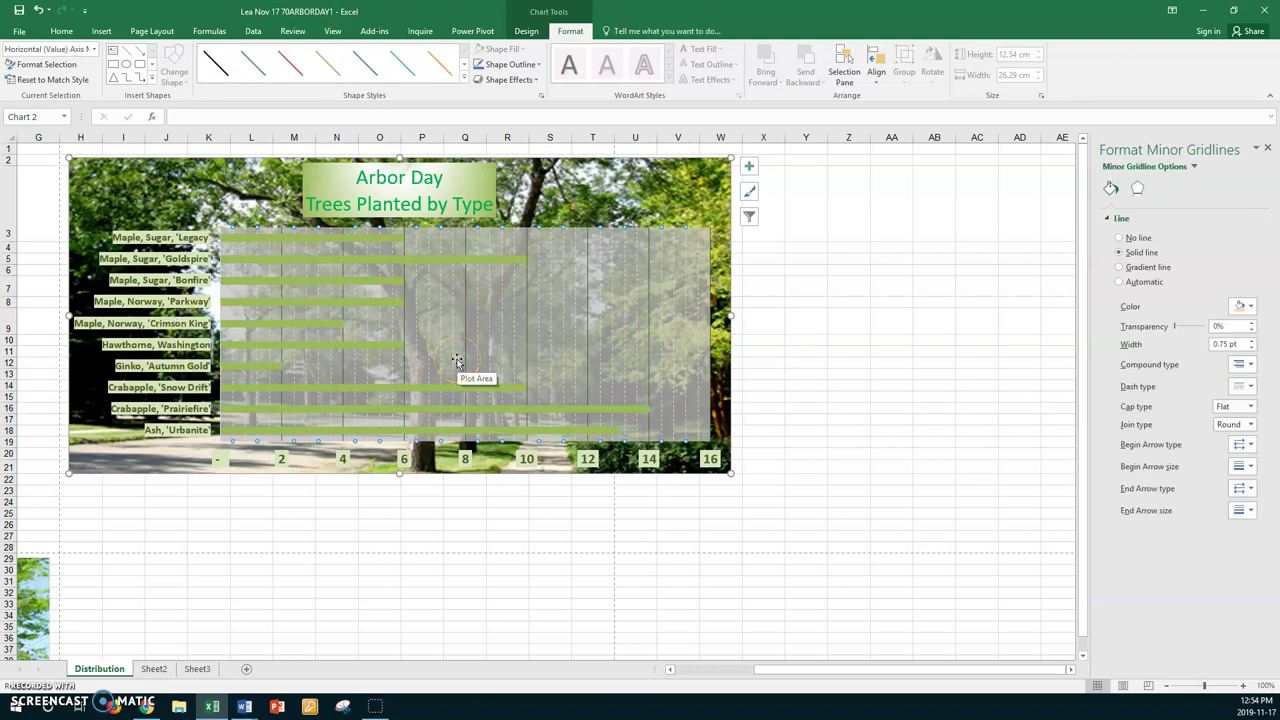
left_click(308, 492)
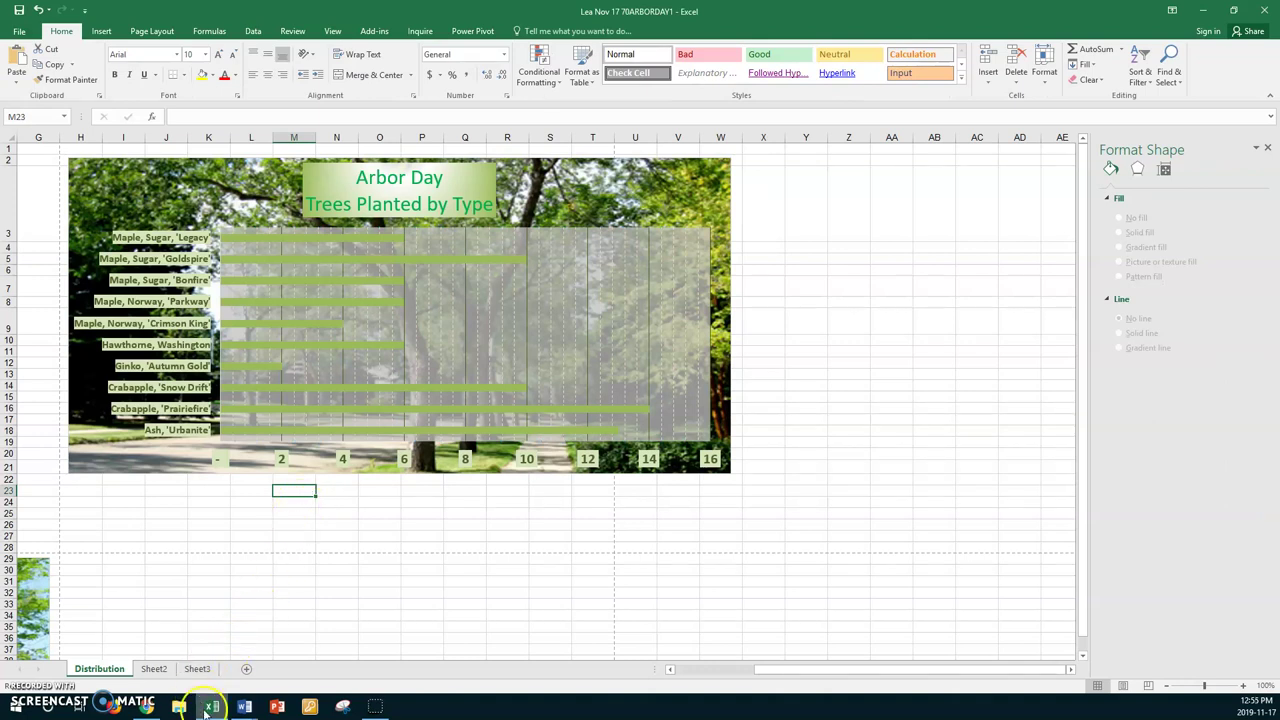
- Switch to the blank Document2 in Word and bring up its list of recent documents to open
left_click(243, 708)
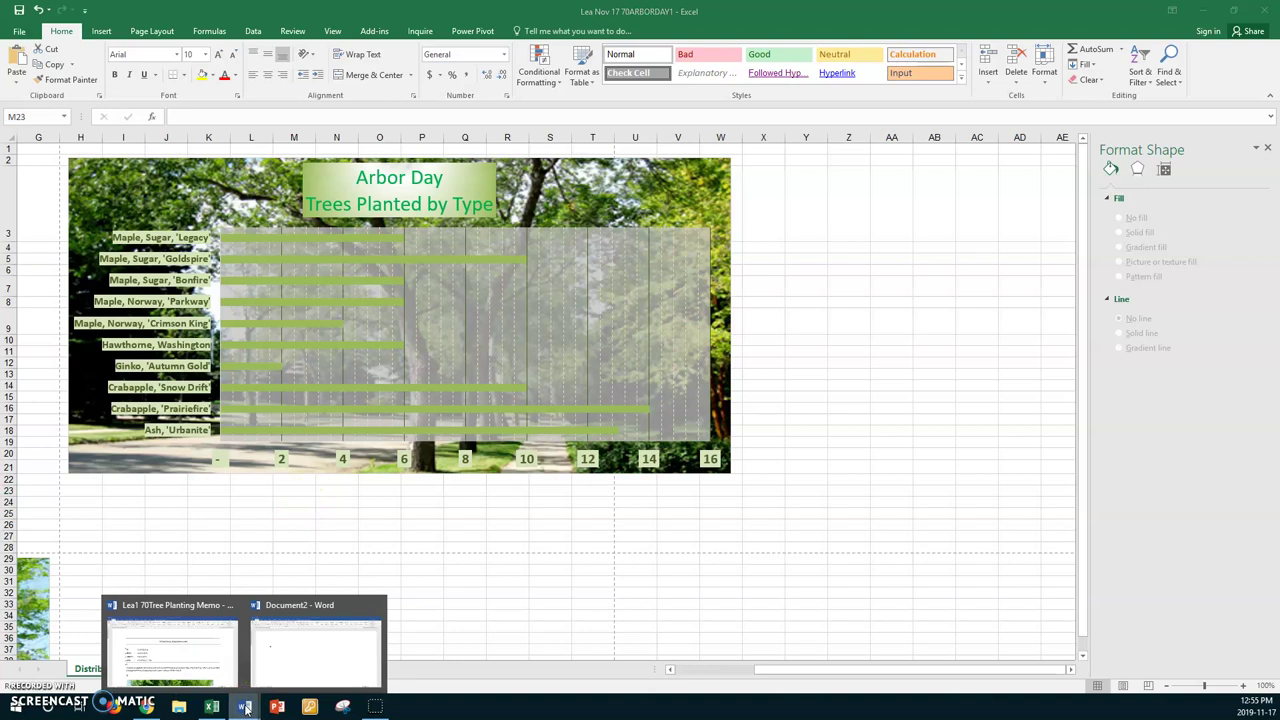
left_click(305, 637)
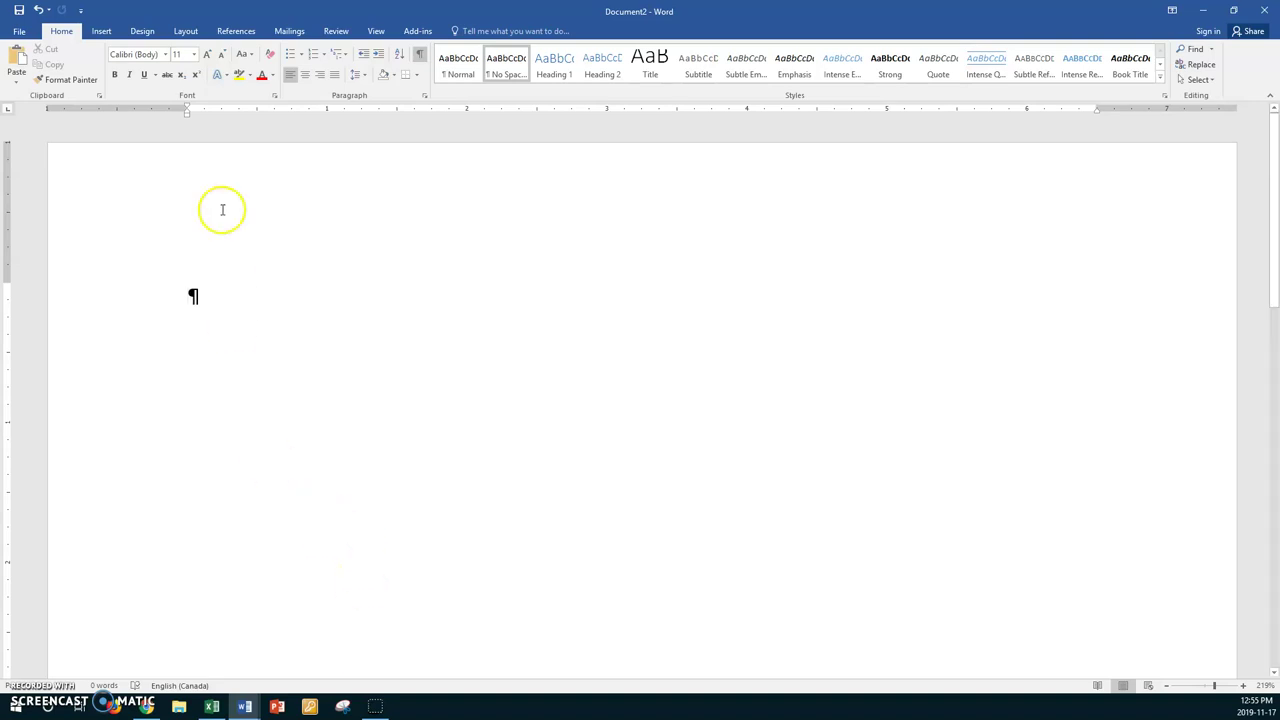
left_click(20, 33)
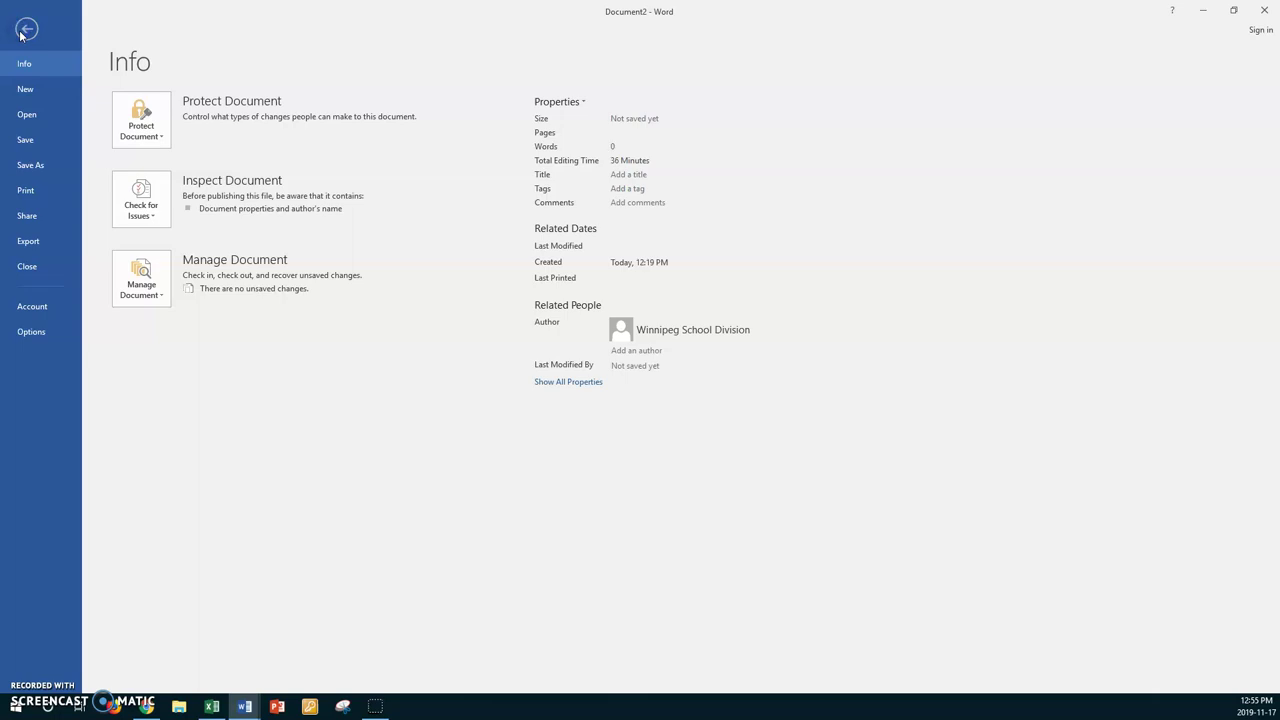
left_click(27, 115)
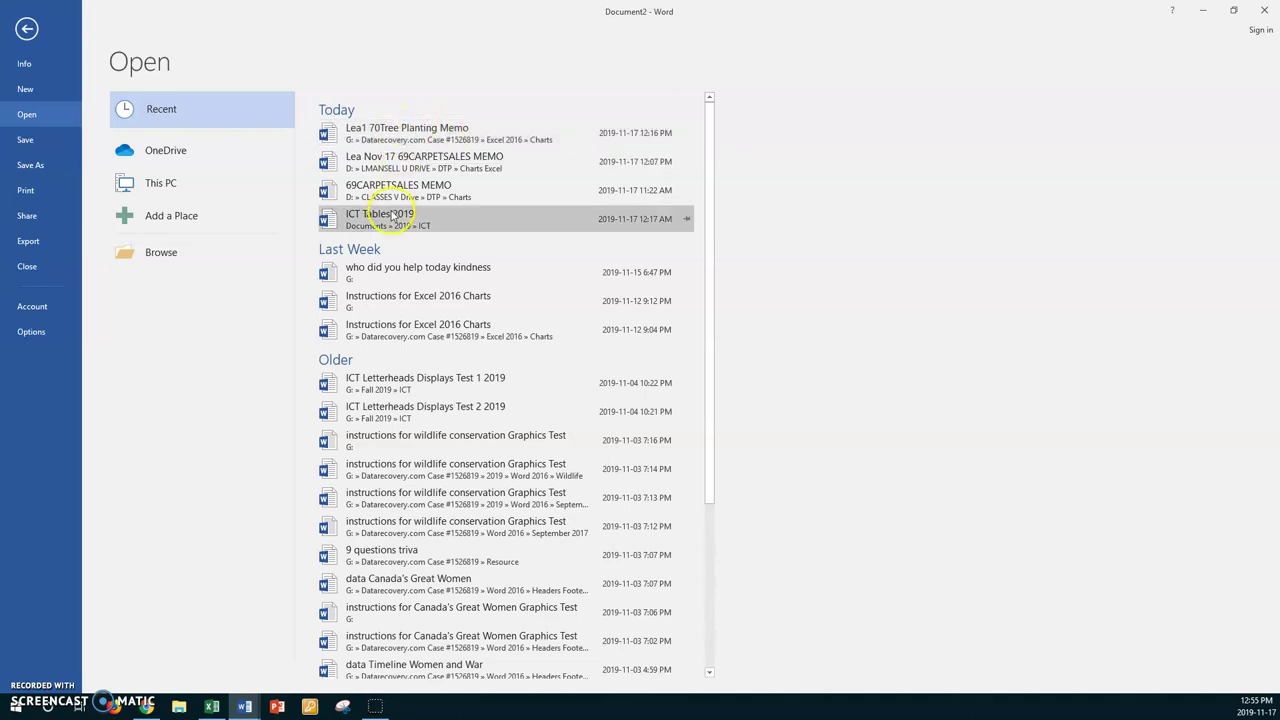
left_click(376, 158)
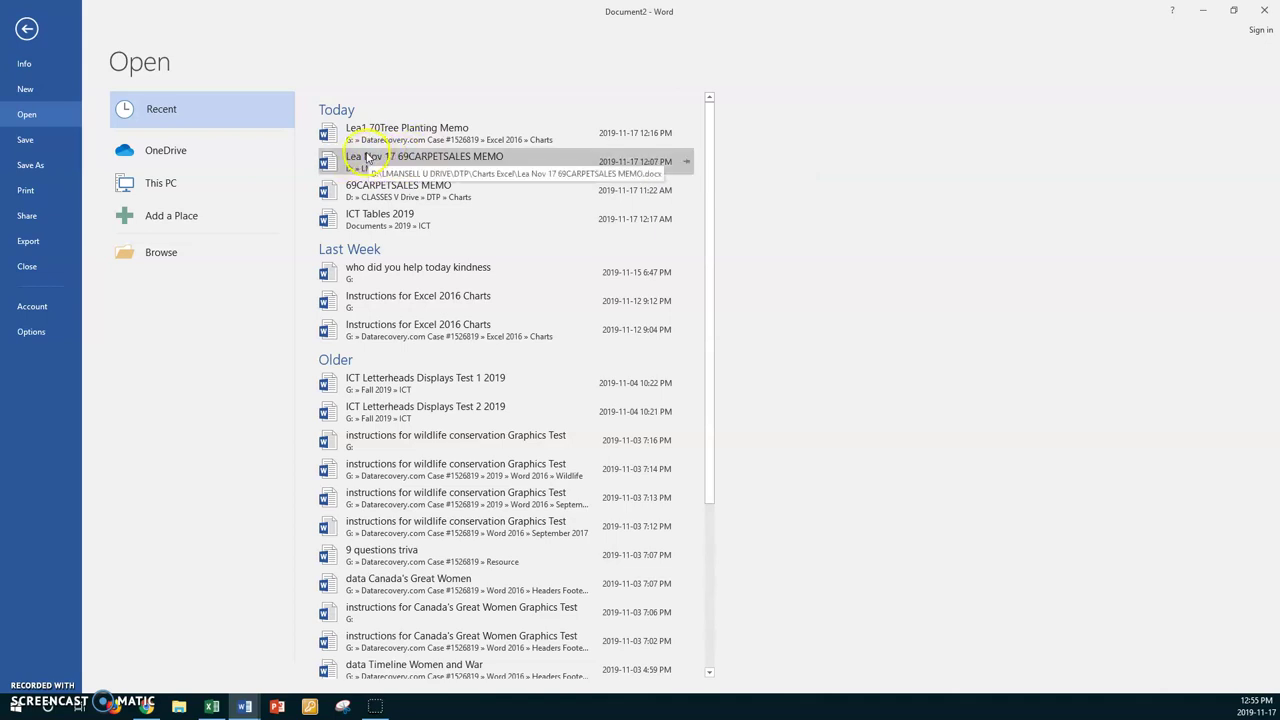
- Open the Nov 17 69CARPETSALES MEMO from the DTP Charts Excel folder on the data (D:) drive, updating its linked data
left_click(165, 254)
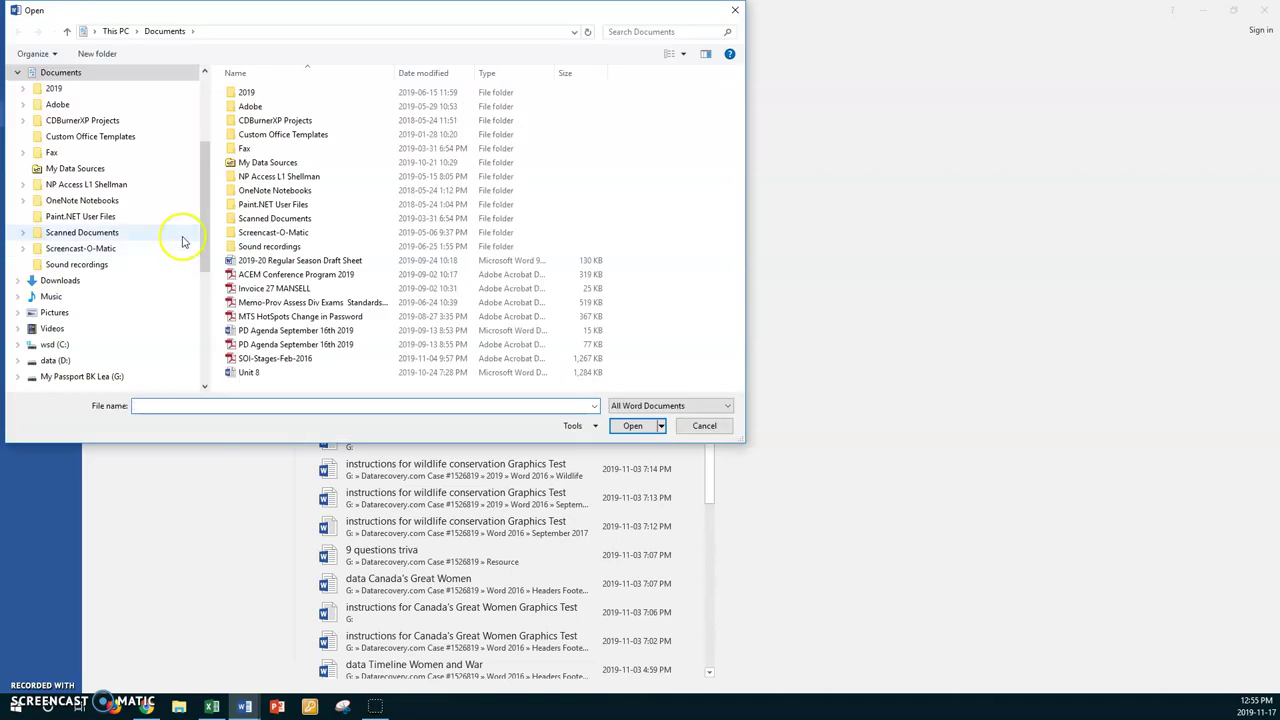
left_click(58, 359)
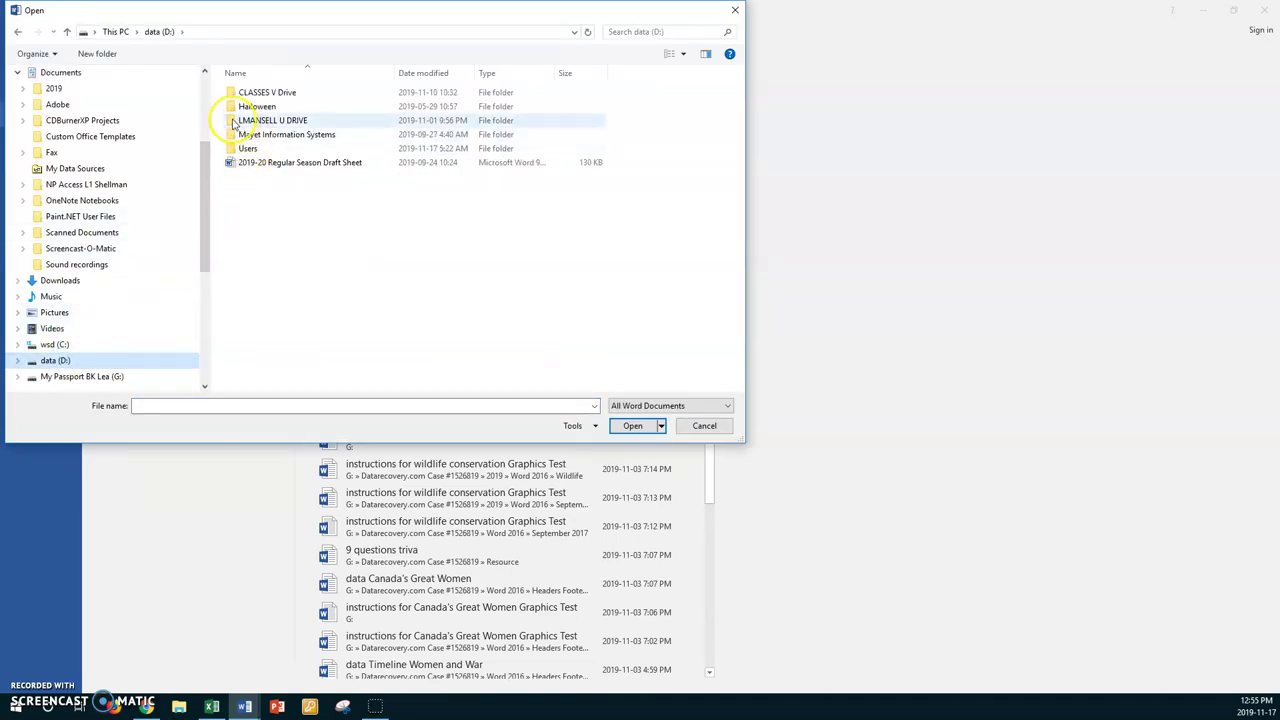
double_click(232, 120)
double_click(232, 106)
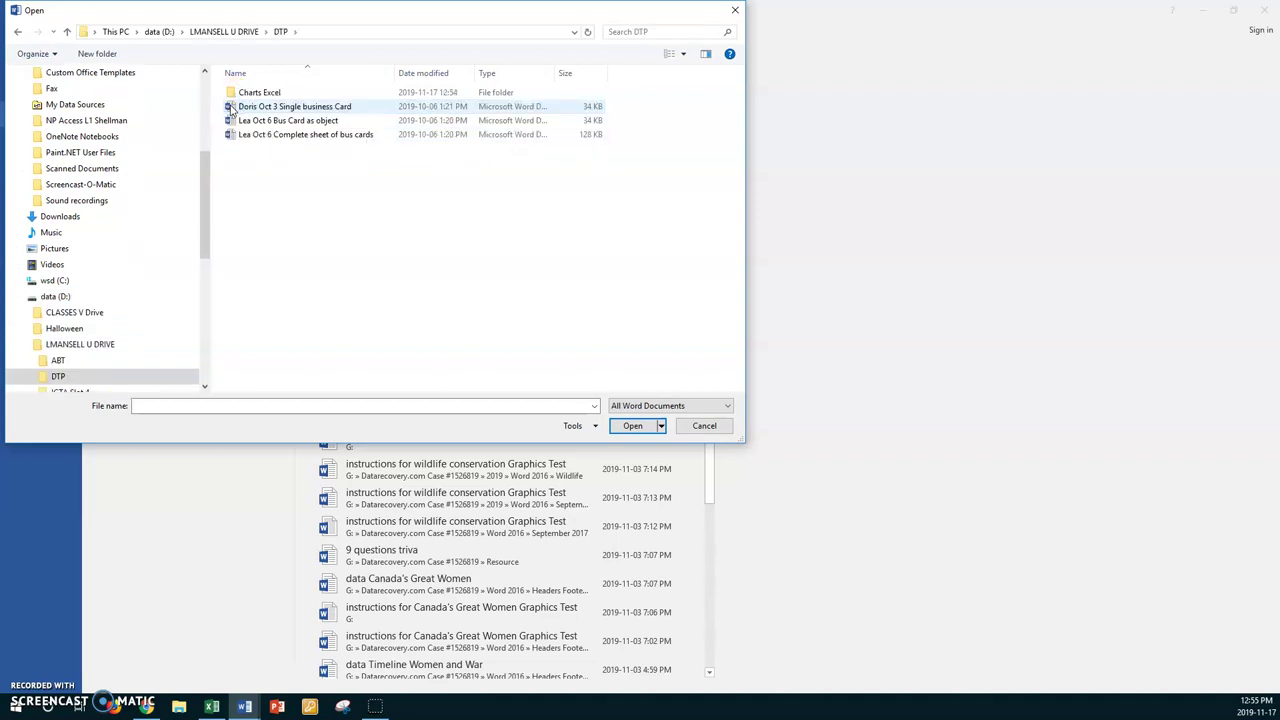
double_click(233, 93)
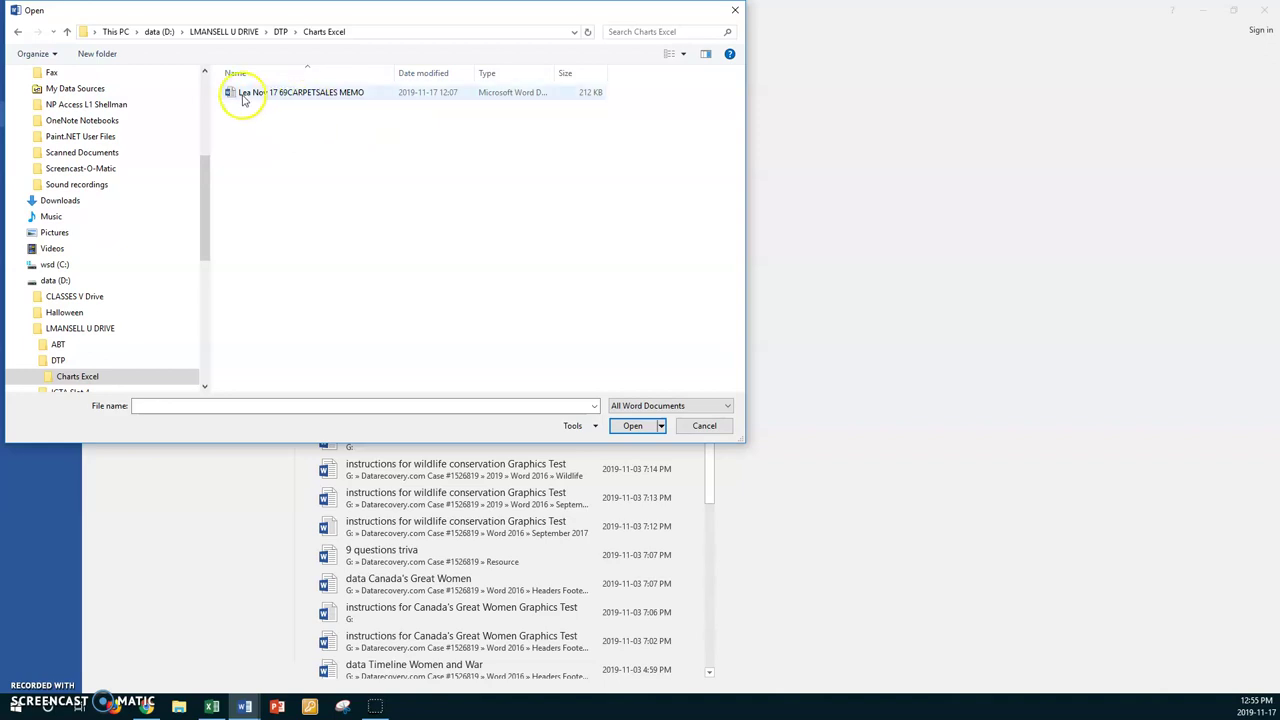
left_click(230, 92)
left_click(632, 426)
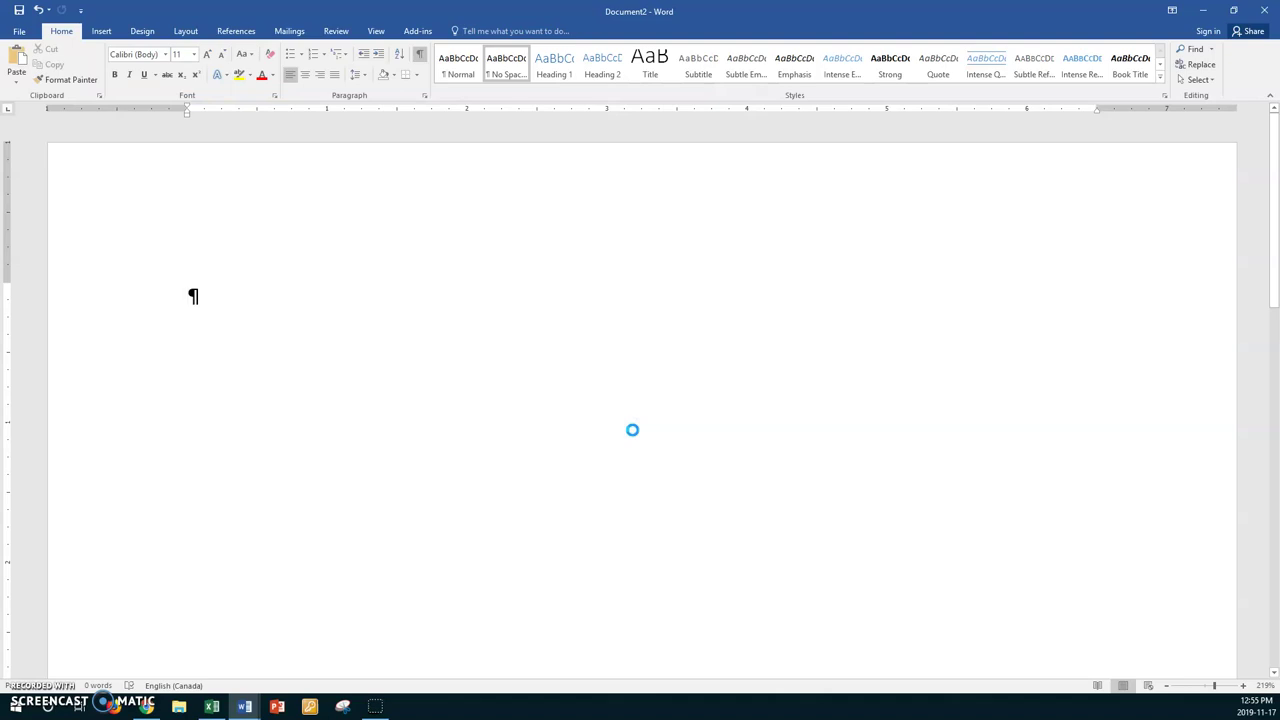
left_click(606, 406)
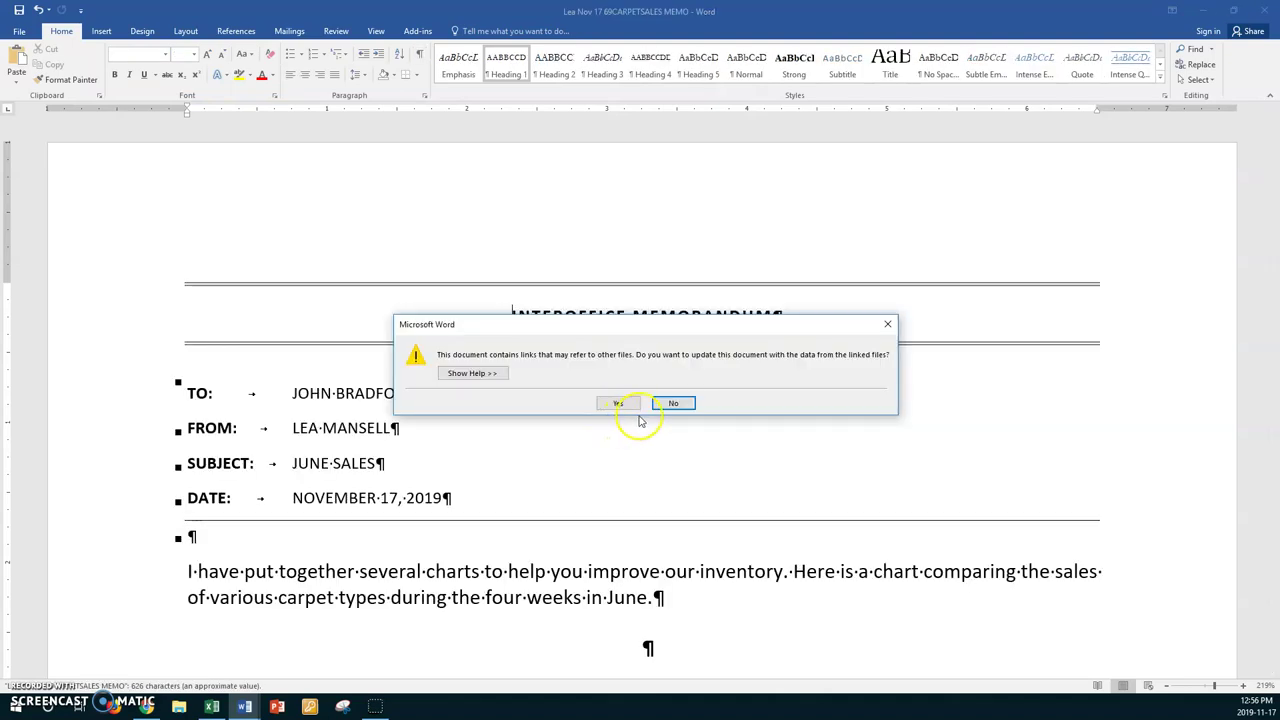
- Accept updating the memo's linked data and replace the subject line text with ARBOR DAY
left_click(617, 404)
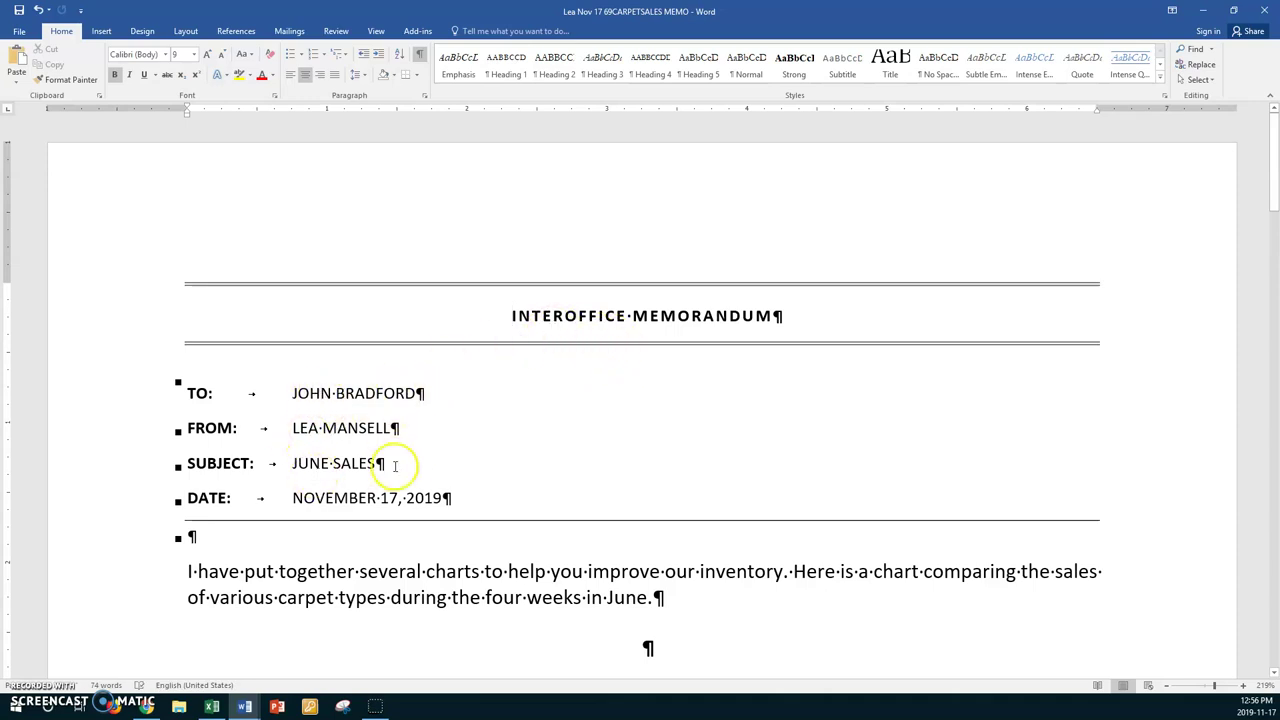
scroll(420, 424, "down", 2)
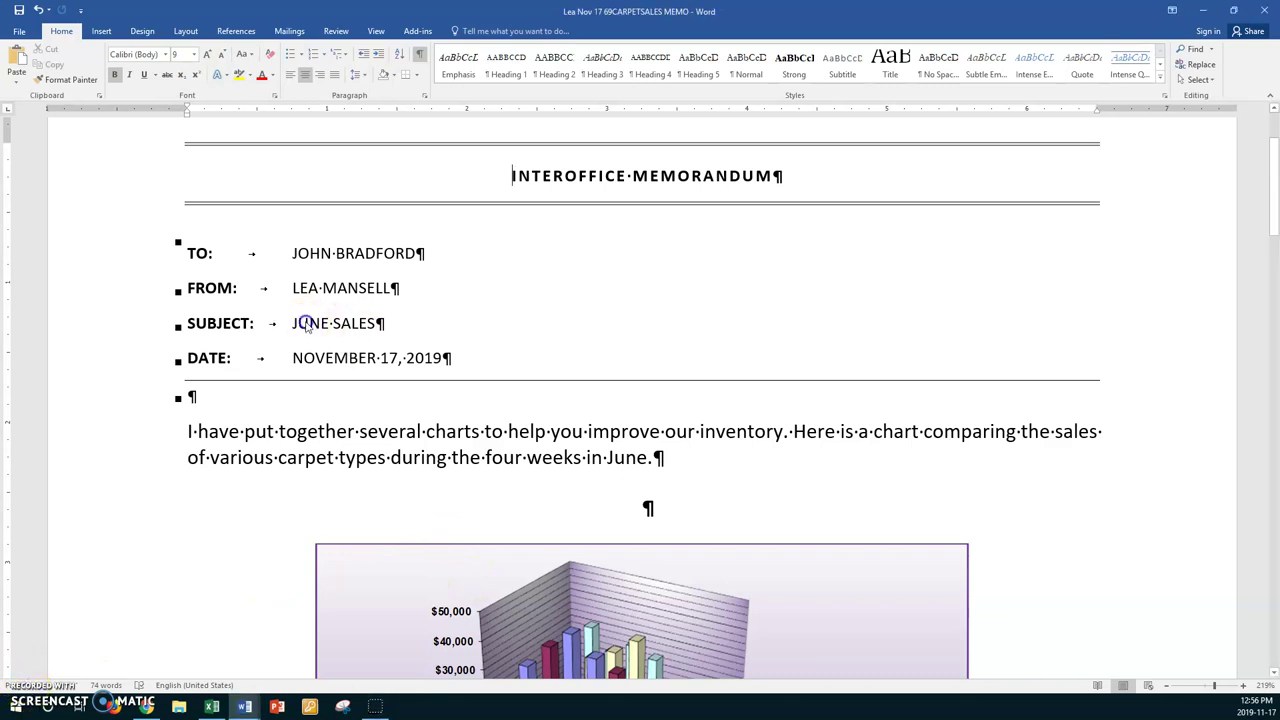
left_click_drag(292, 323, 347, 325)
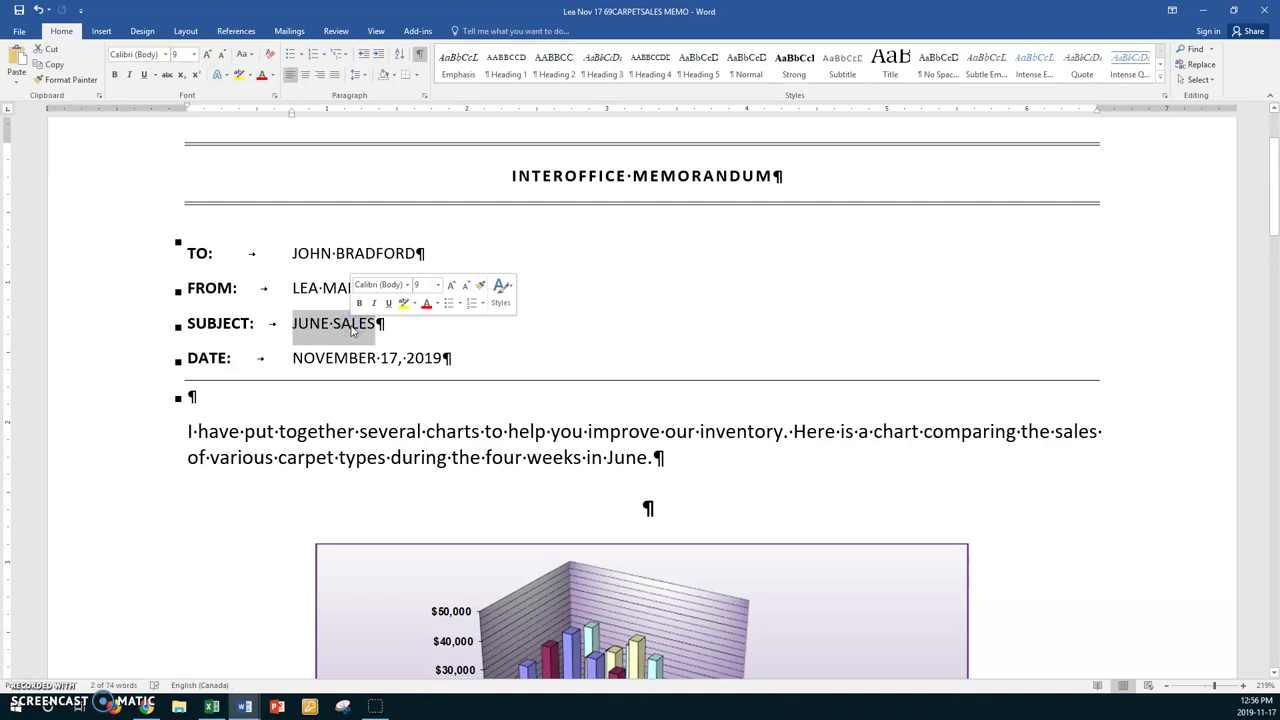
type("ARBOR")
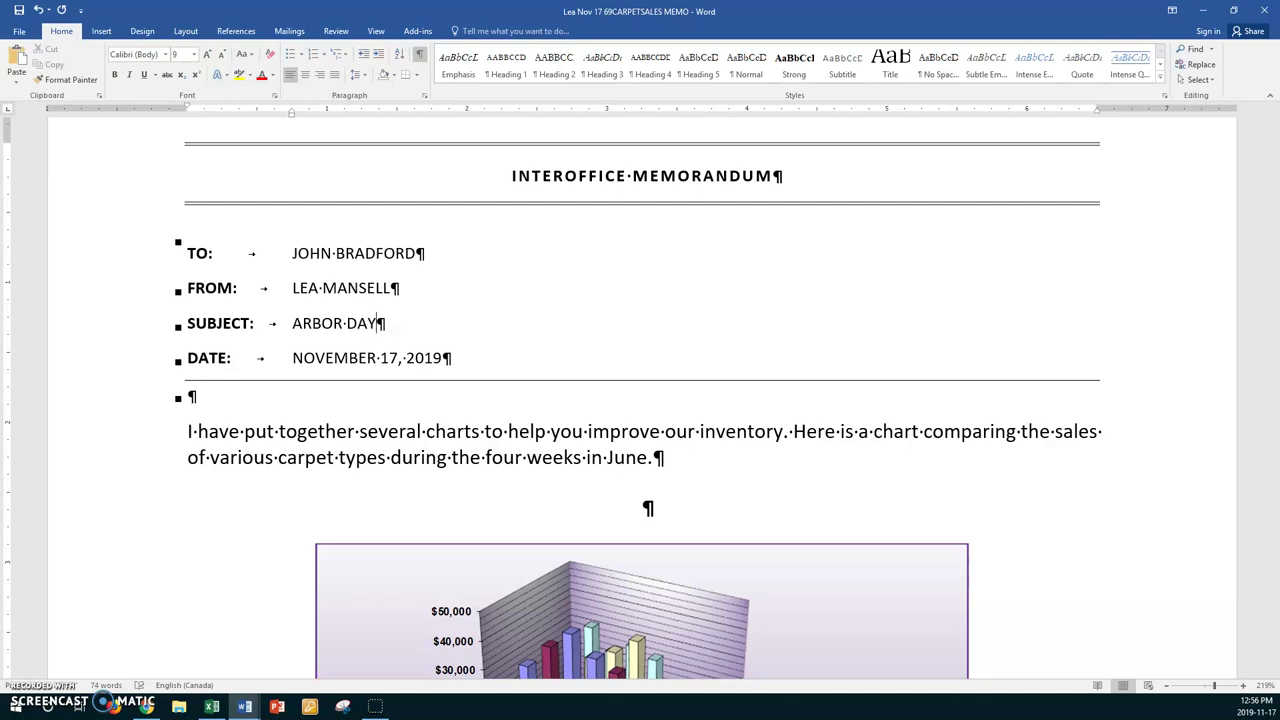
- Save a copy of the memo in the Charts Excel folder, changing the file name's ending to 70 Tree Planting Memo
left_click(19, 31)
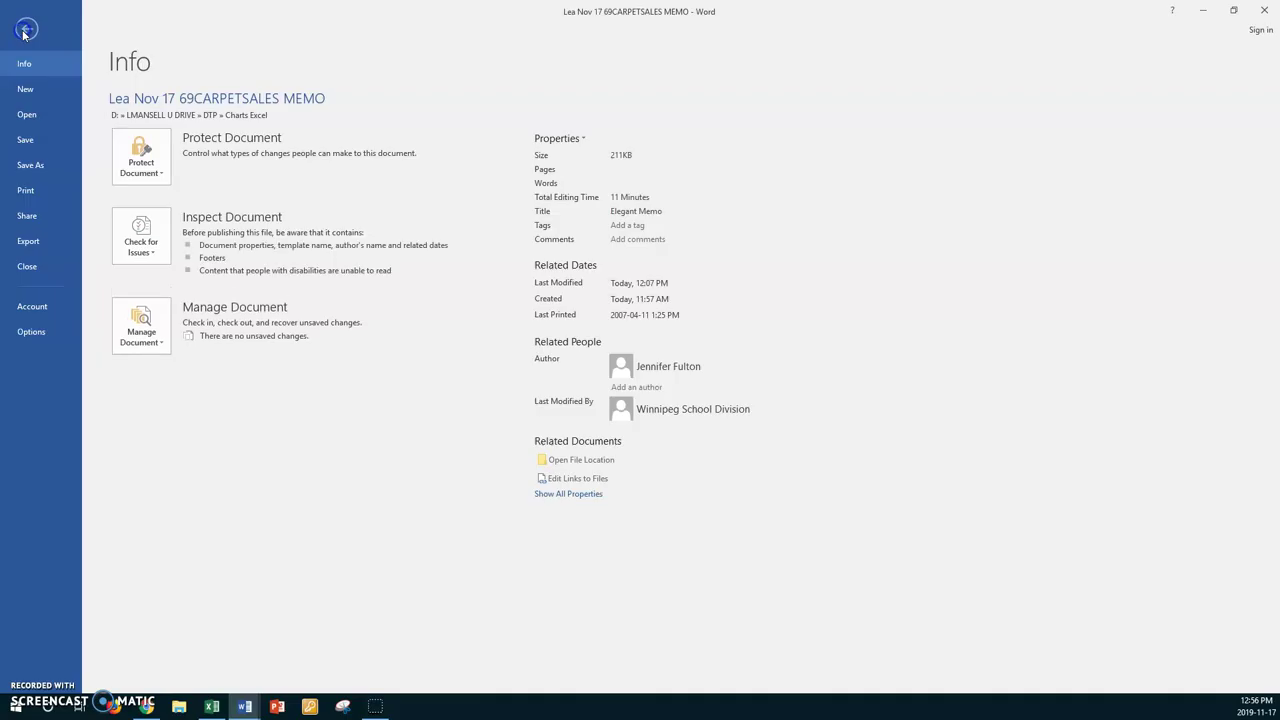
left_click(40, 170)
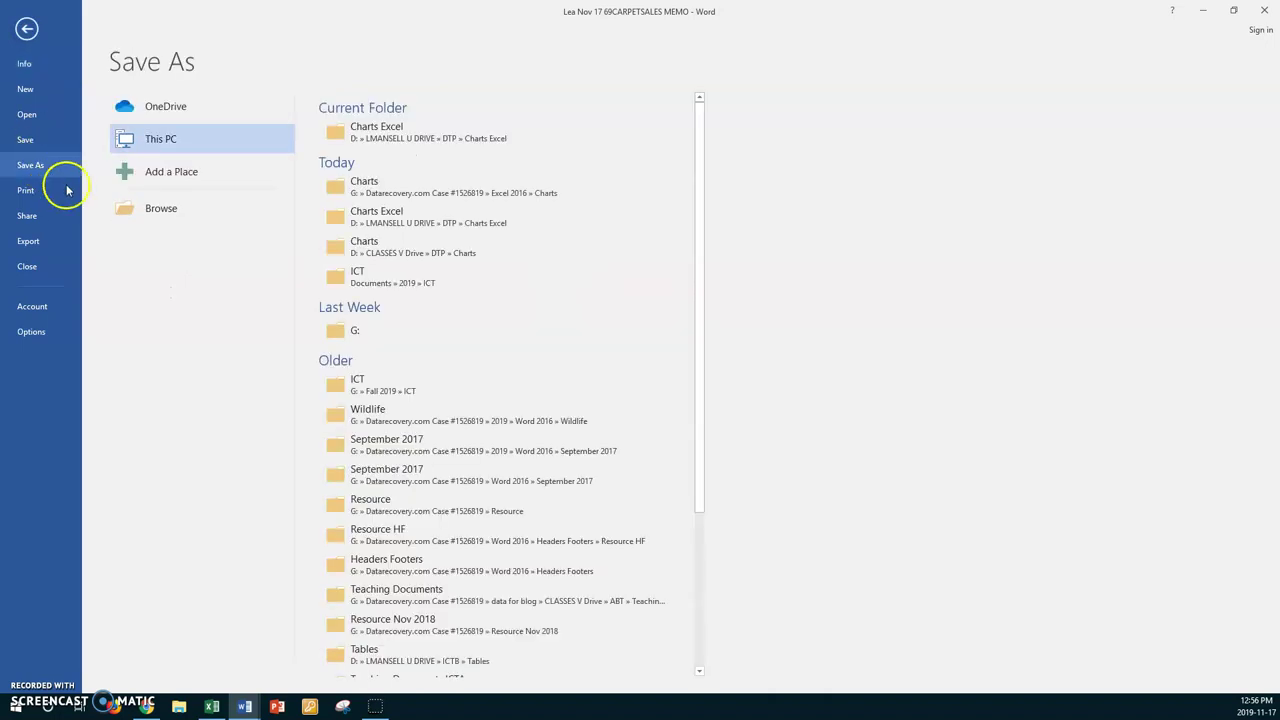
left_click(352, 140)
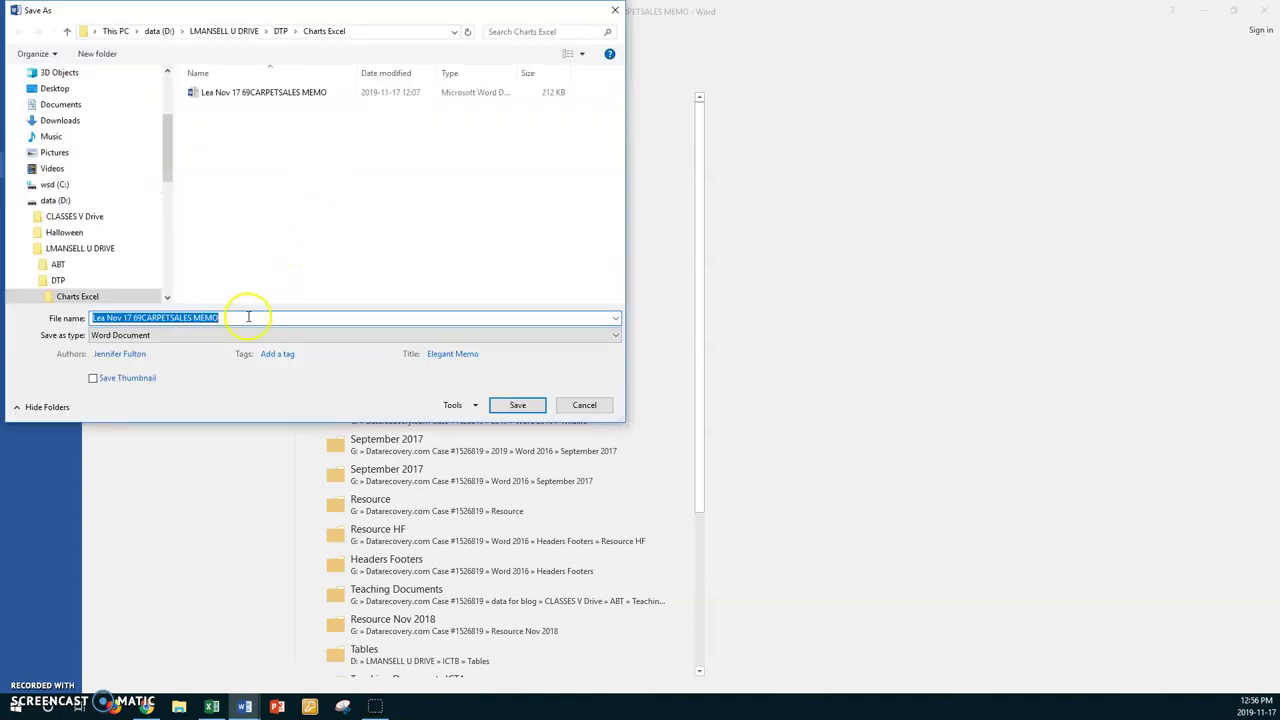
left_click(192, 317)
left_click_drag(192, 317, 170, 318)
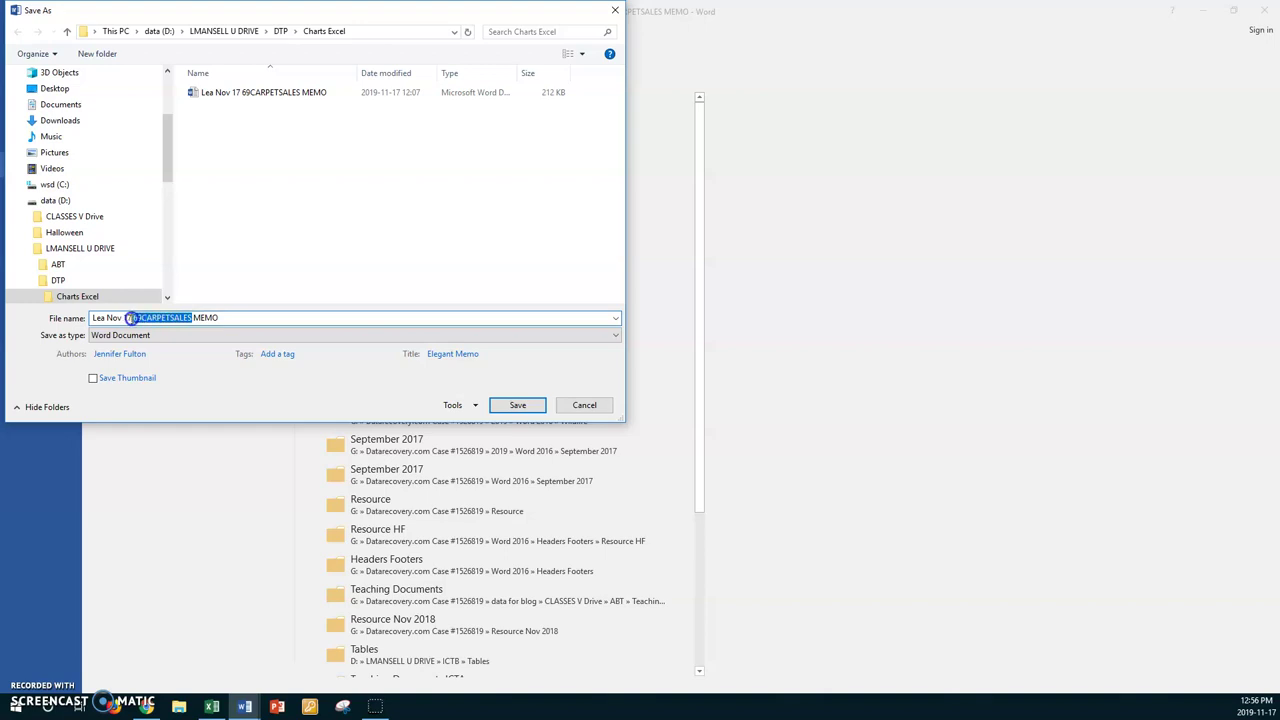
left_click_drag(135, 317, 135, 318)
key("BackSpace")
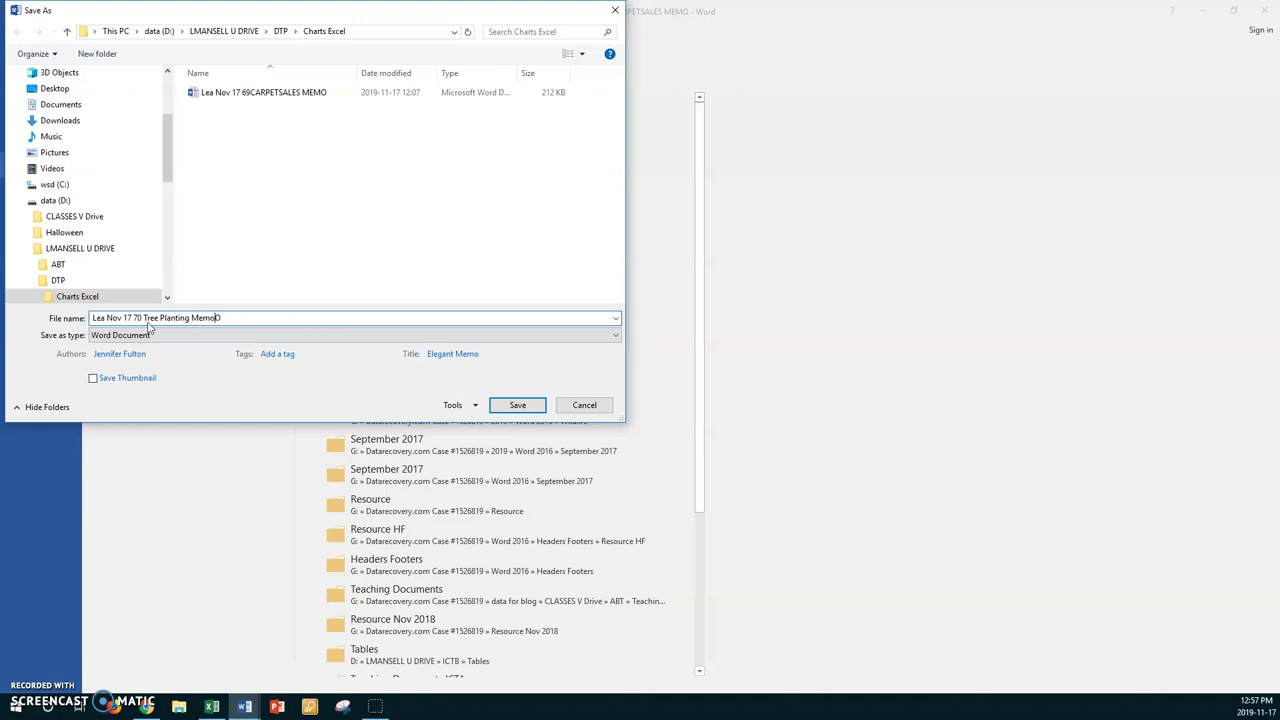
left_click(200, 335)
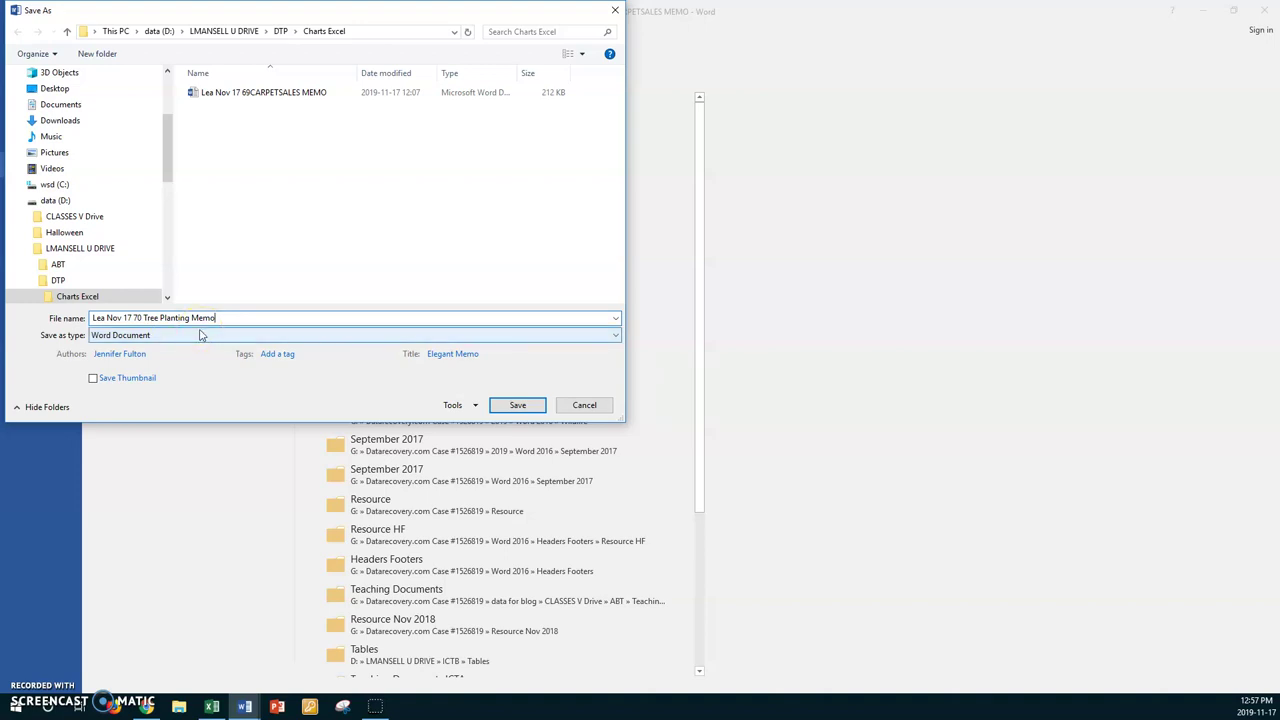
left_click(206, 317)
left_click(517, 405)
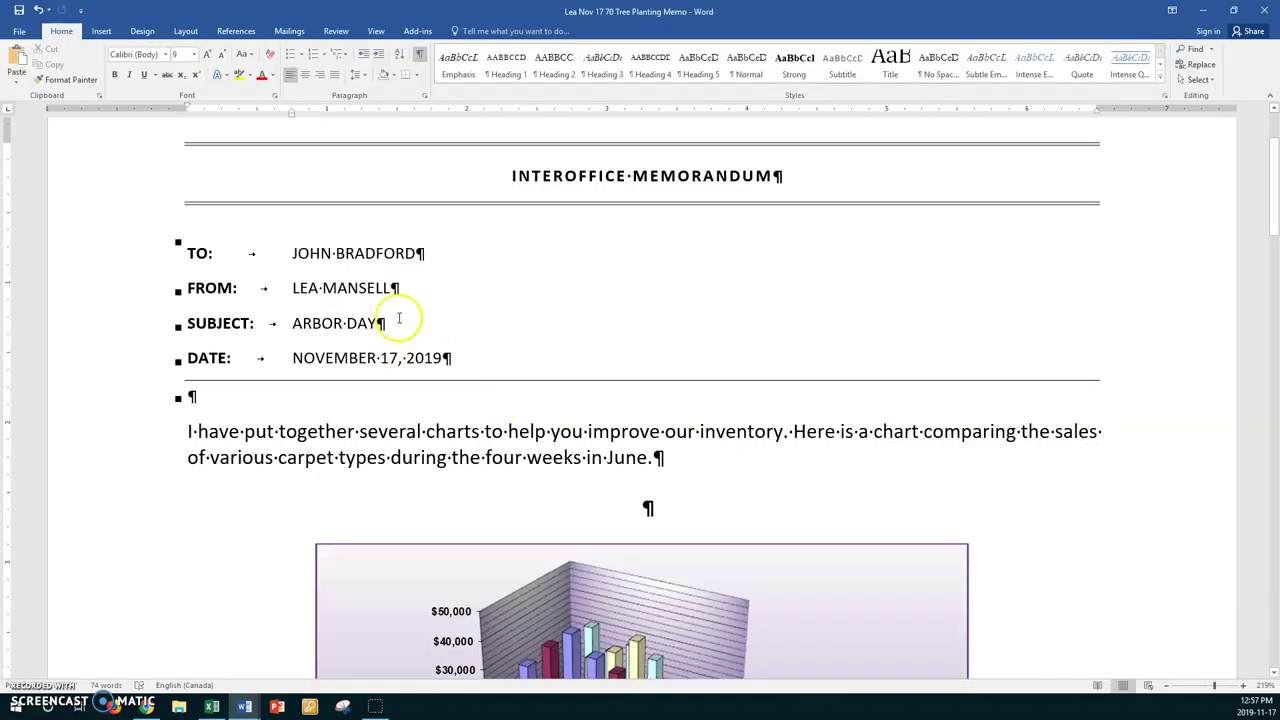
- Delete the 3-D carpet sales column chart on the first page and the carpet type pie chart on page 2
scroll(443, 380, "down", 3)
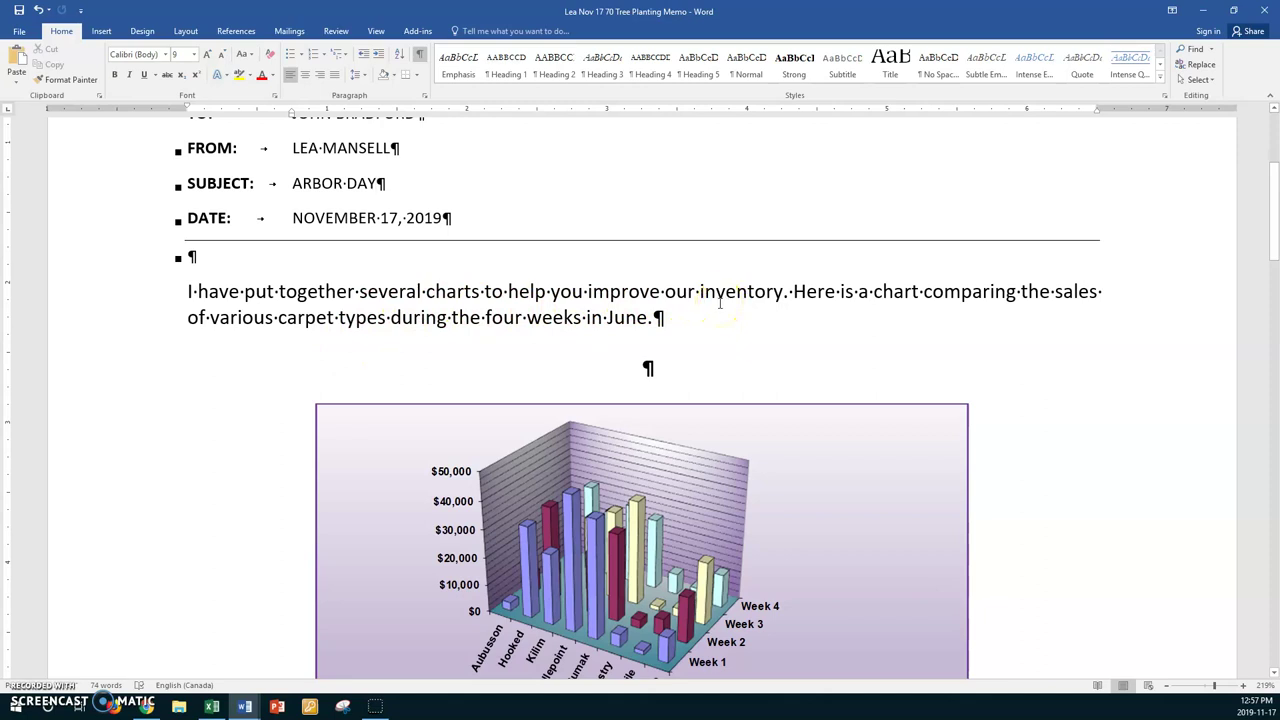
left_click(733, 410)
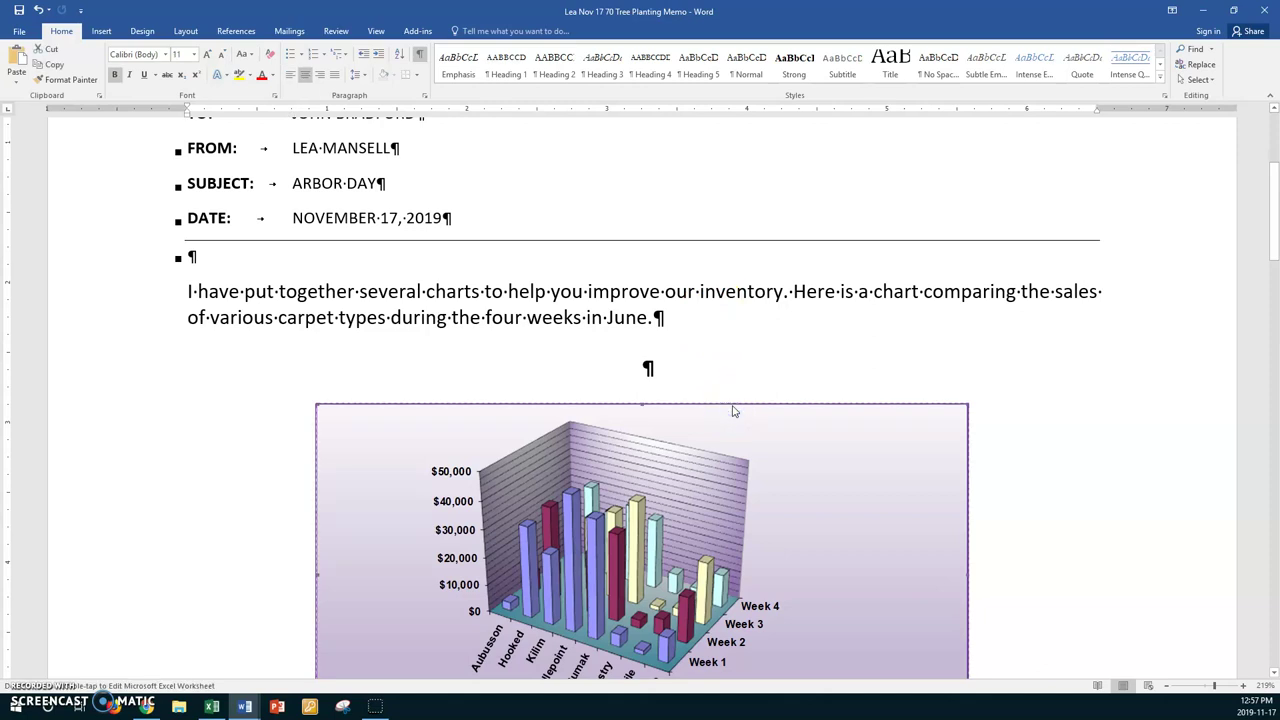
key("ctrl+Return")
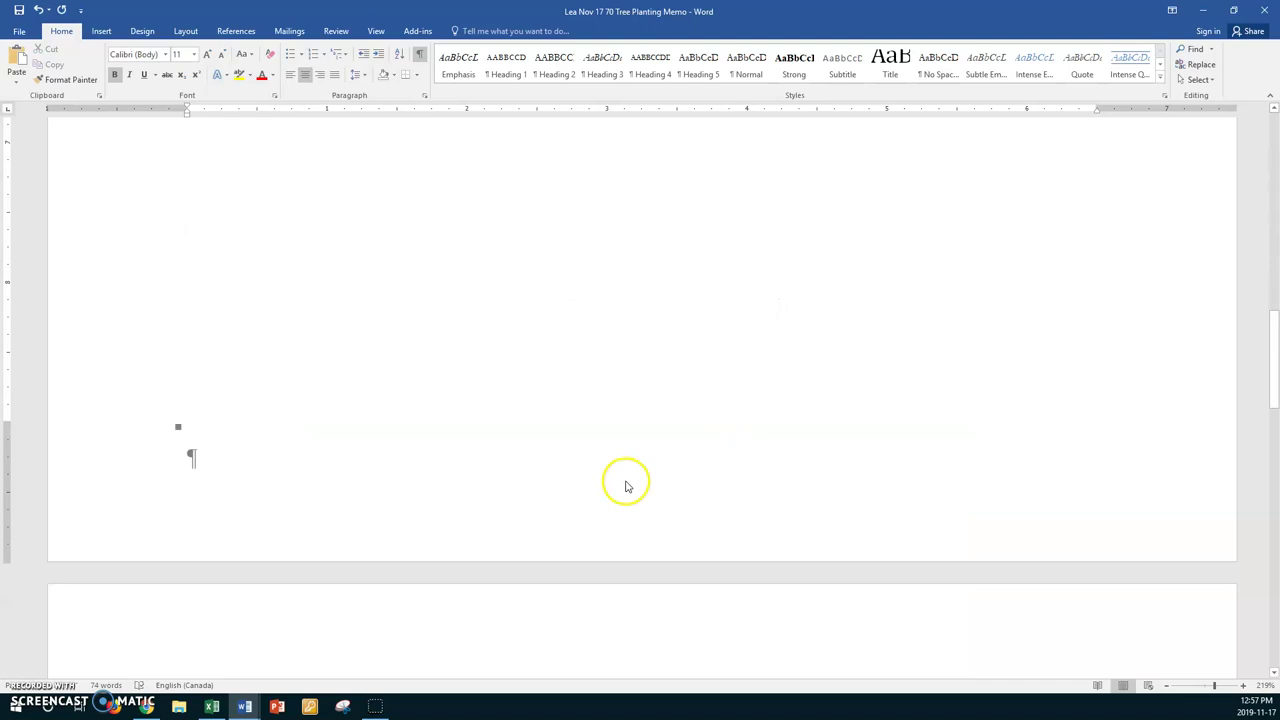
scroll(626, 487, "down", 5)
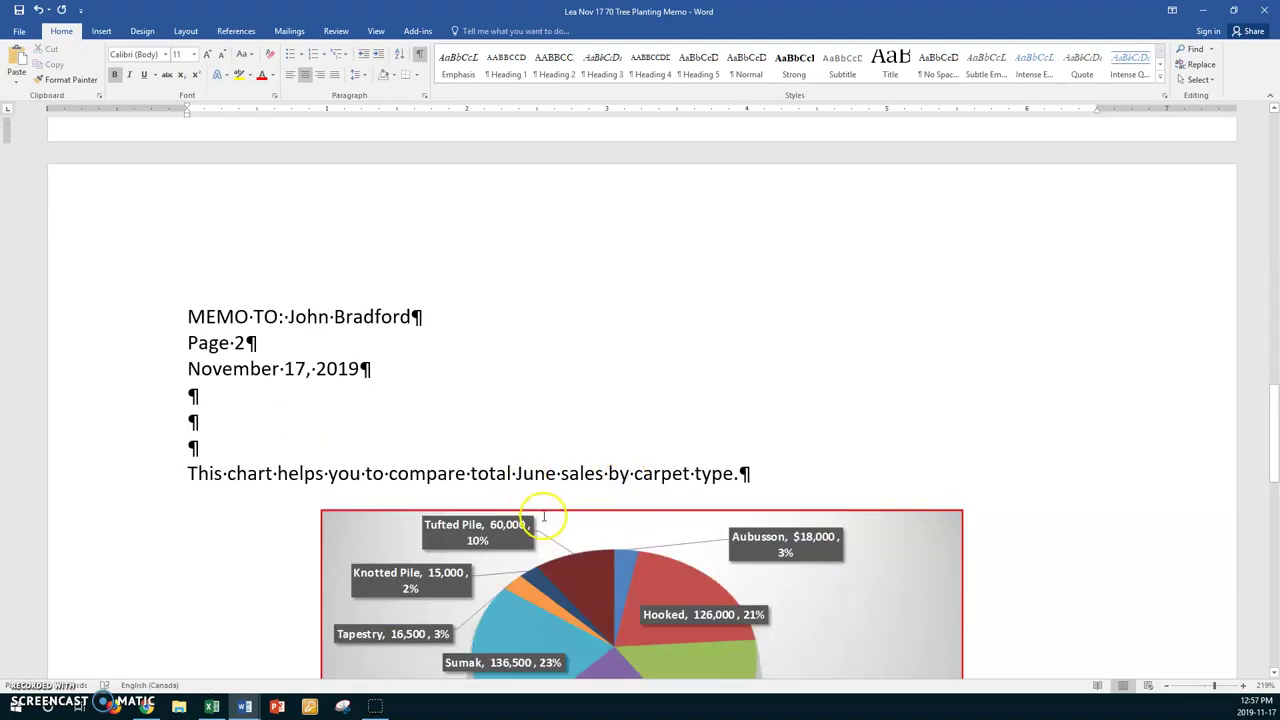
key("Delete")
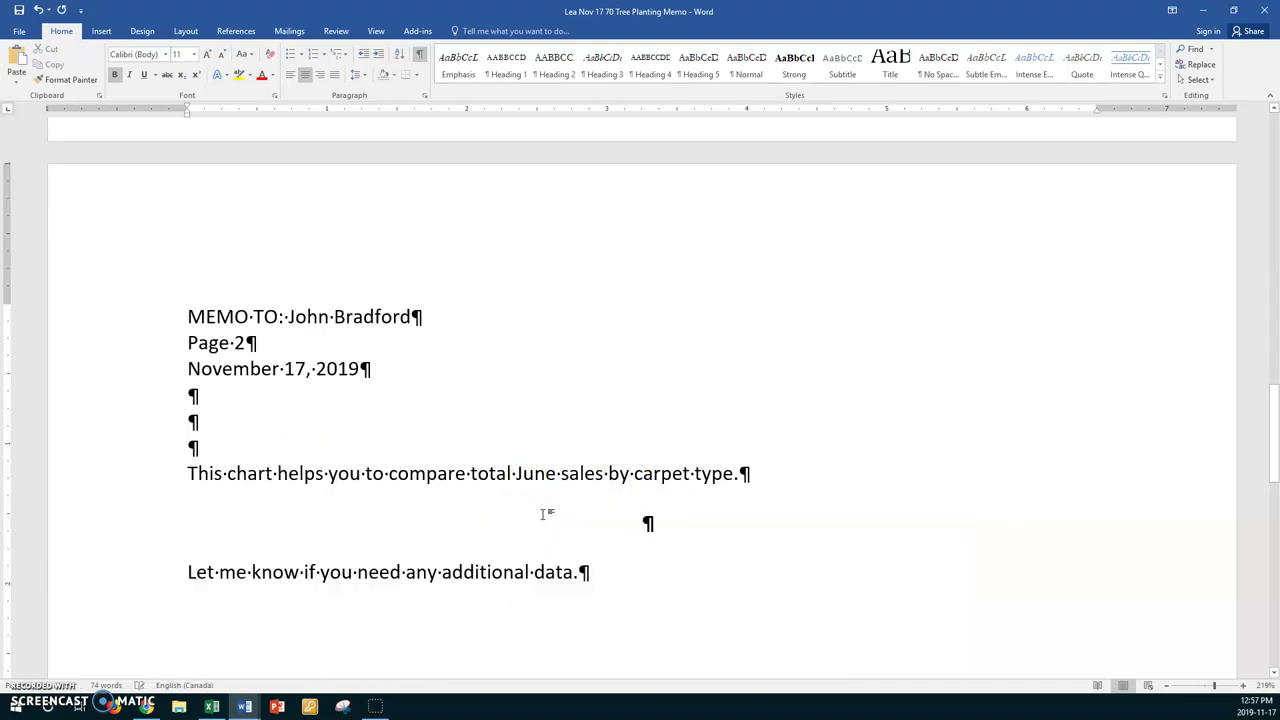
- Place the cursor in the blank line below the first page's paragraph, then switch to Excel and copy the pie chart below the table
scroll(466, 445, "up", 10)
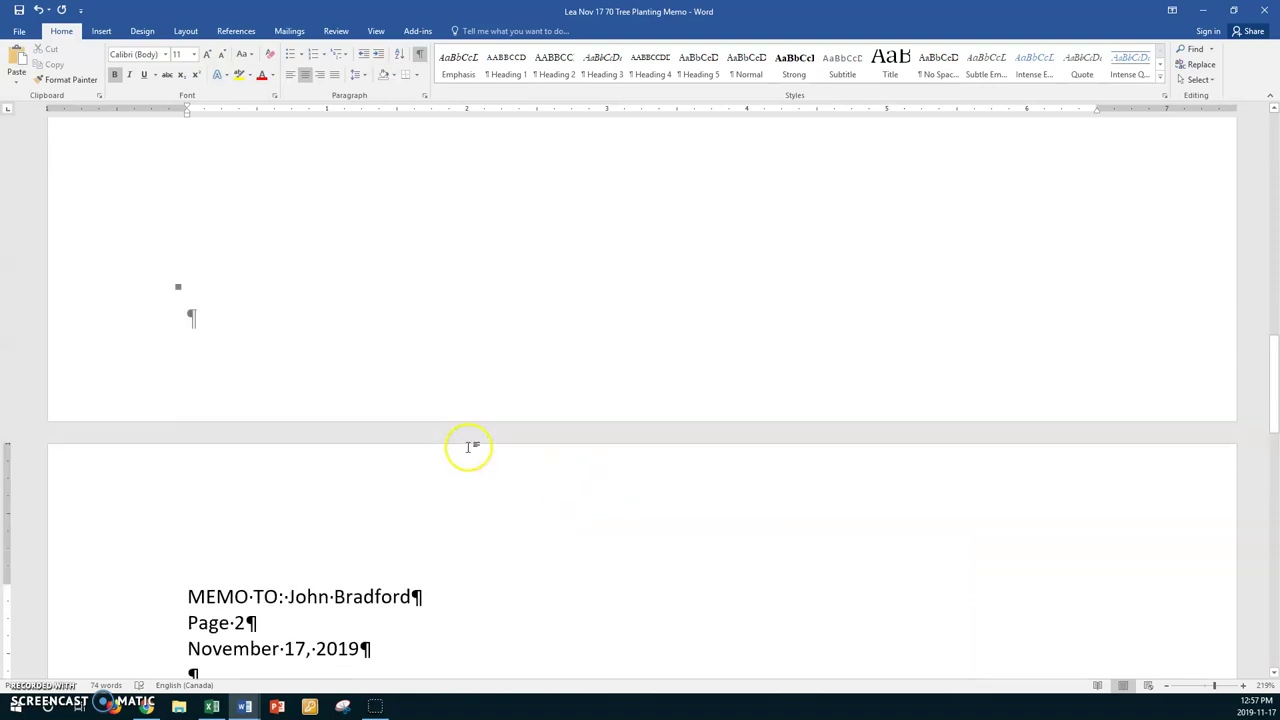
scroll(468, 447, "up", 3)
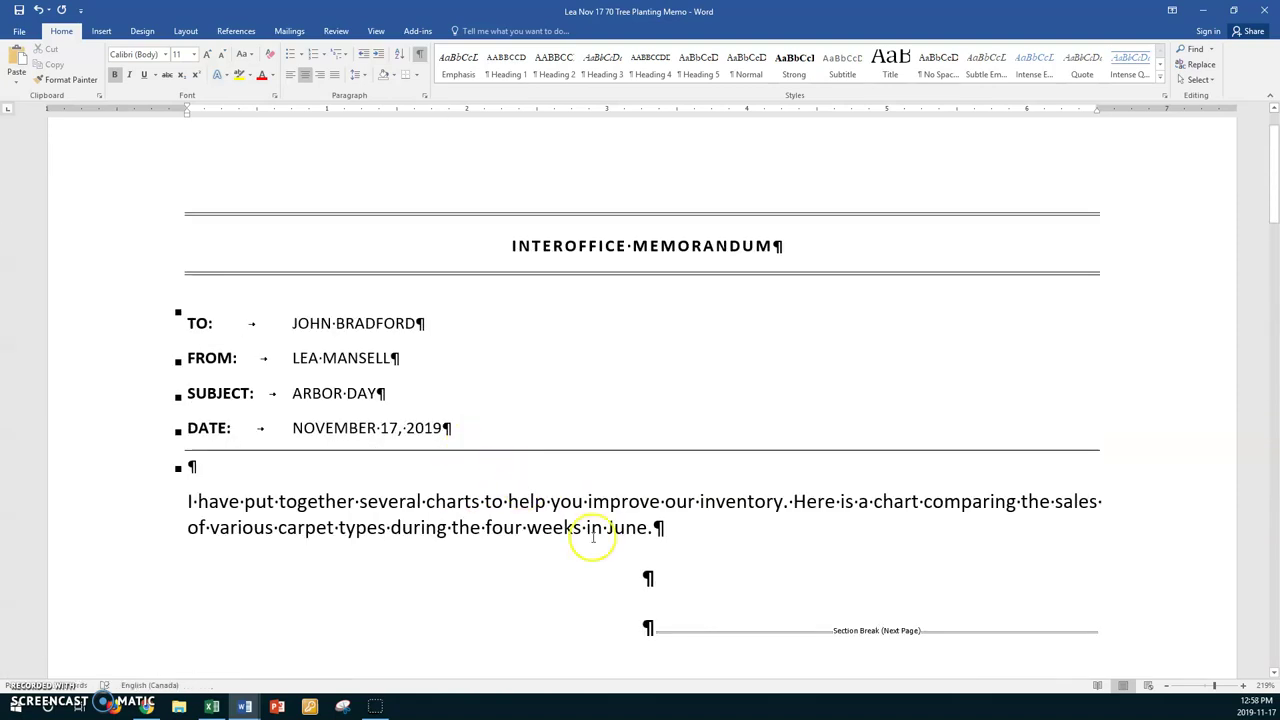
left_click(650, 577)
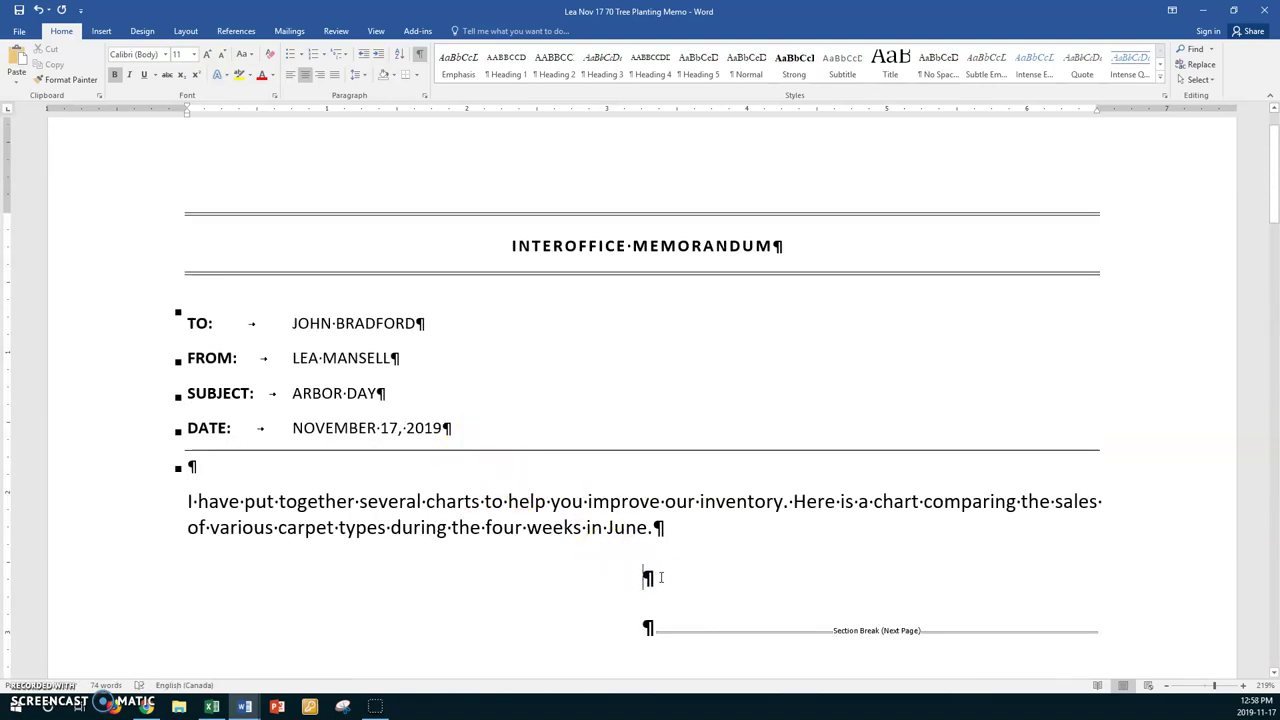
left_click(211, 707)
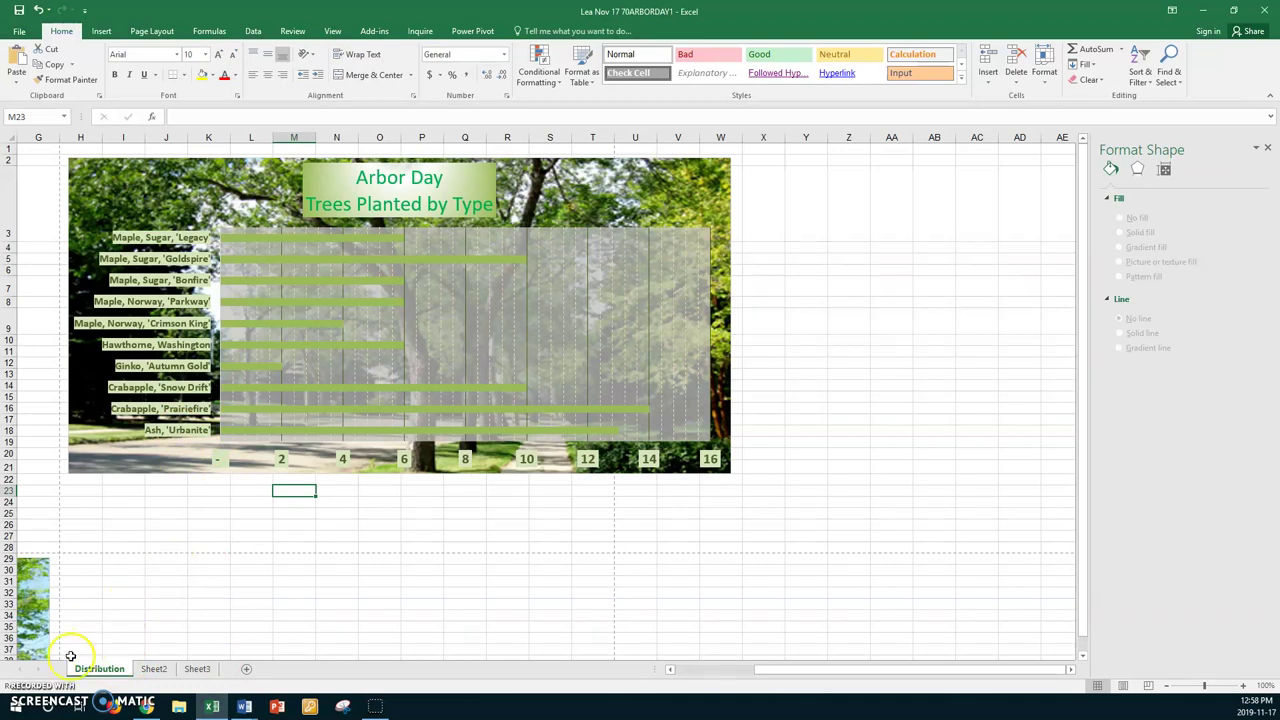
left_click(776, 670)
left_click_drag(776, 670, 686, 670)
left_click(433, 574)
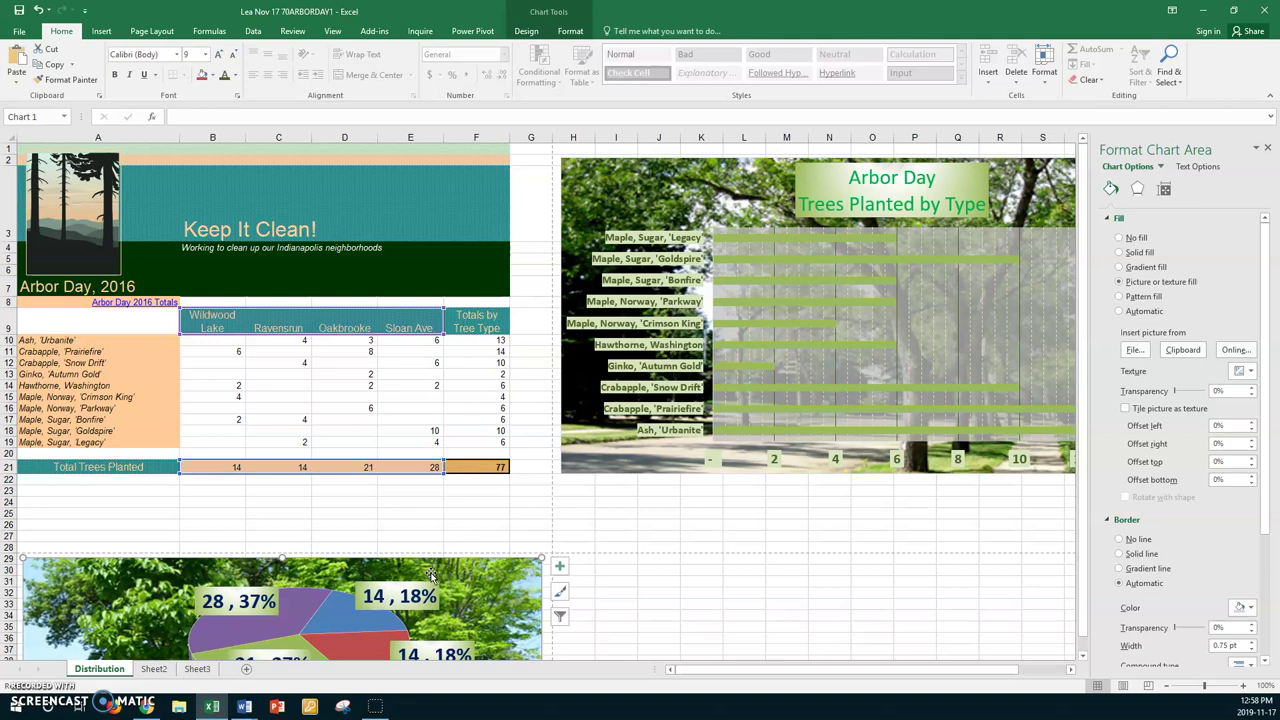
- Return to the Tree Planting Memo in Word and paste the chart below the opening paragraph as a linked Microsoft Excel Chart Object
left_click(245, 708)
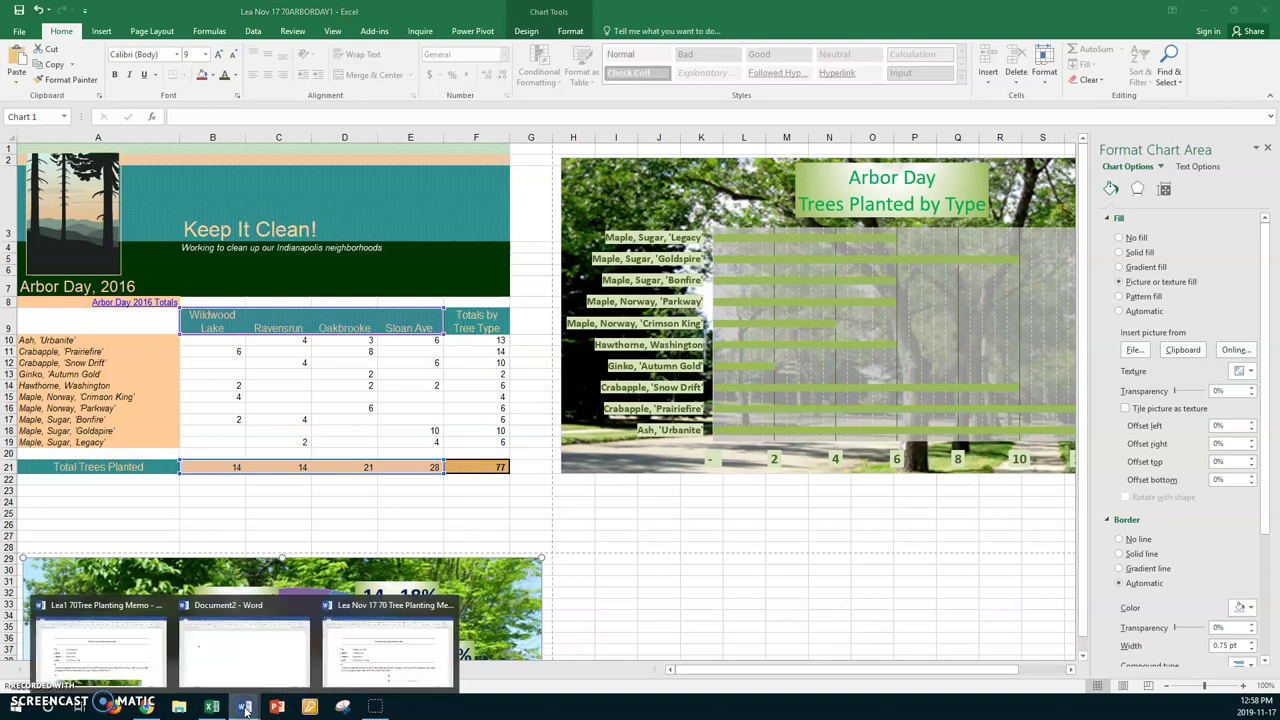
left_click(268, 655)
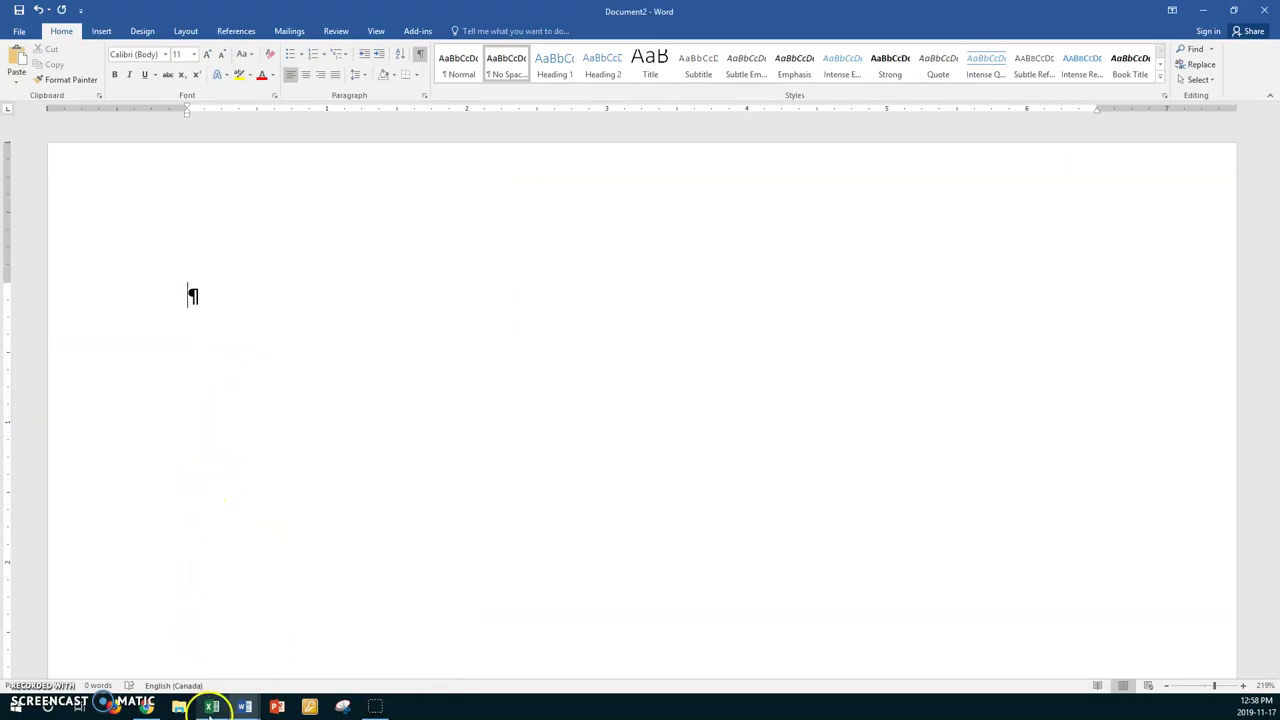
left_click(242, 708)
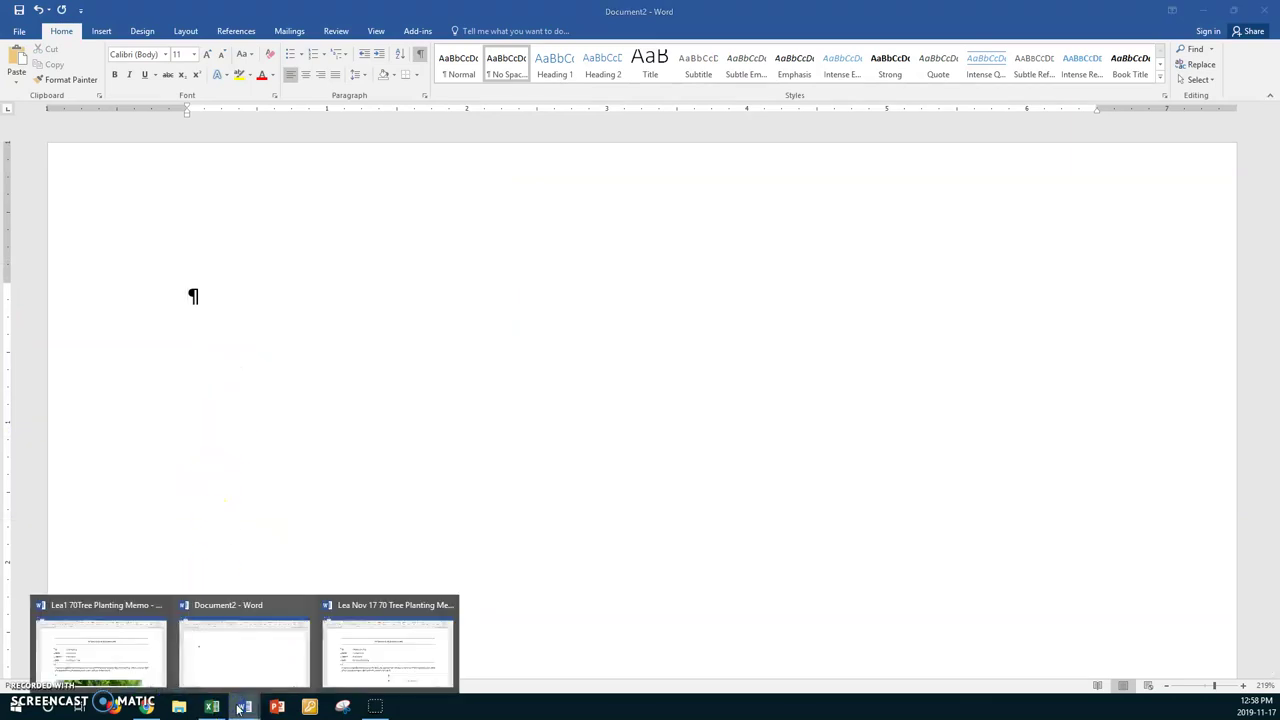
left_click(357, 651)
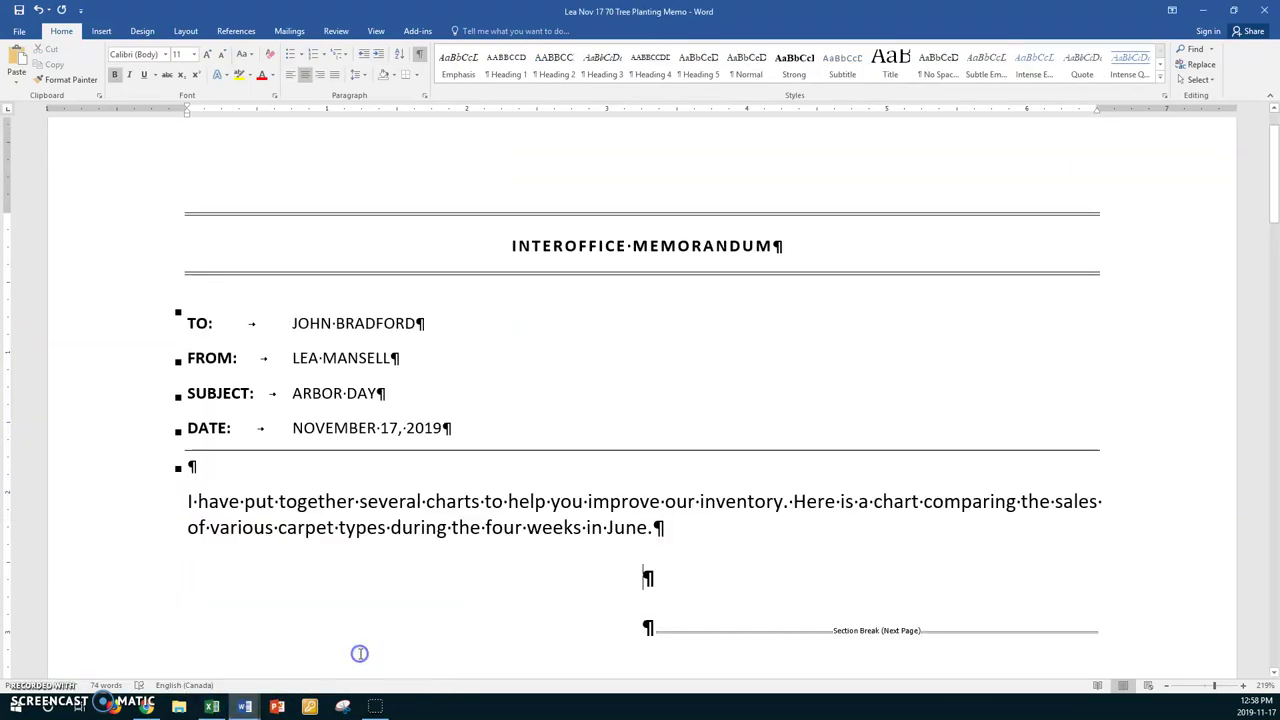
left_click(655, 579)
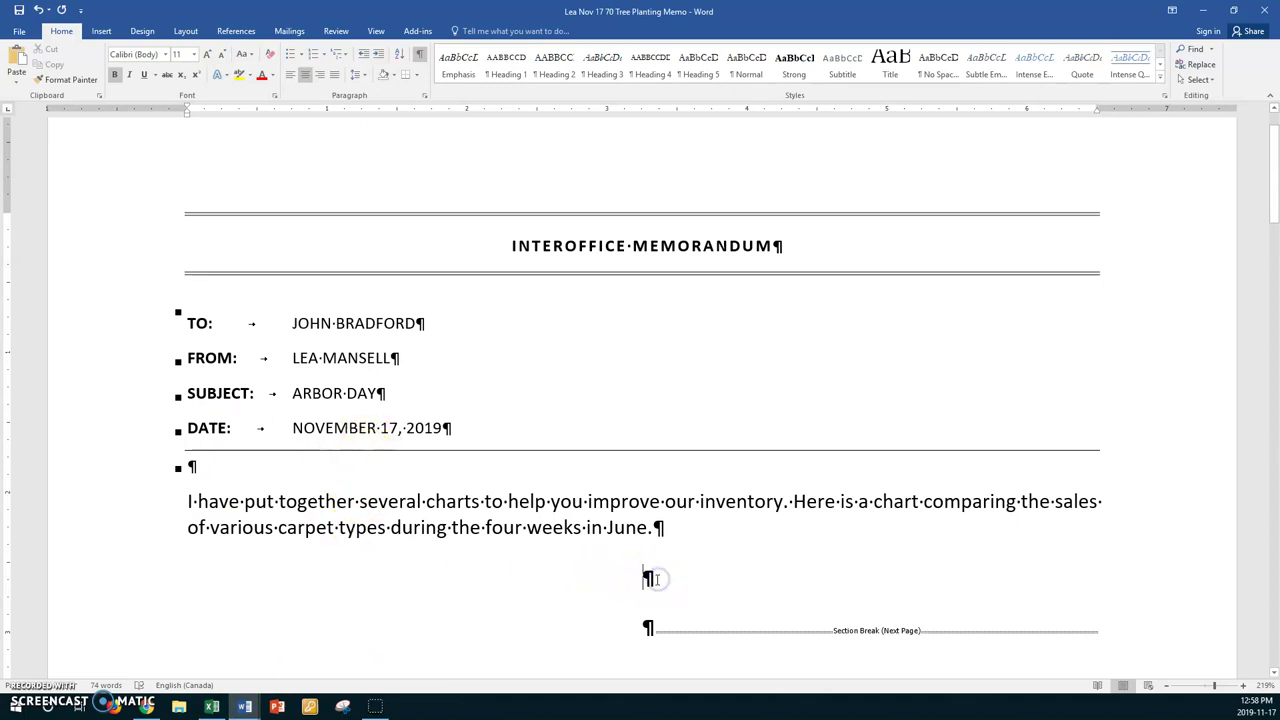
left_click(16, 82)
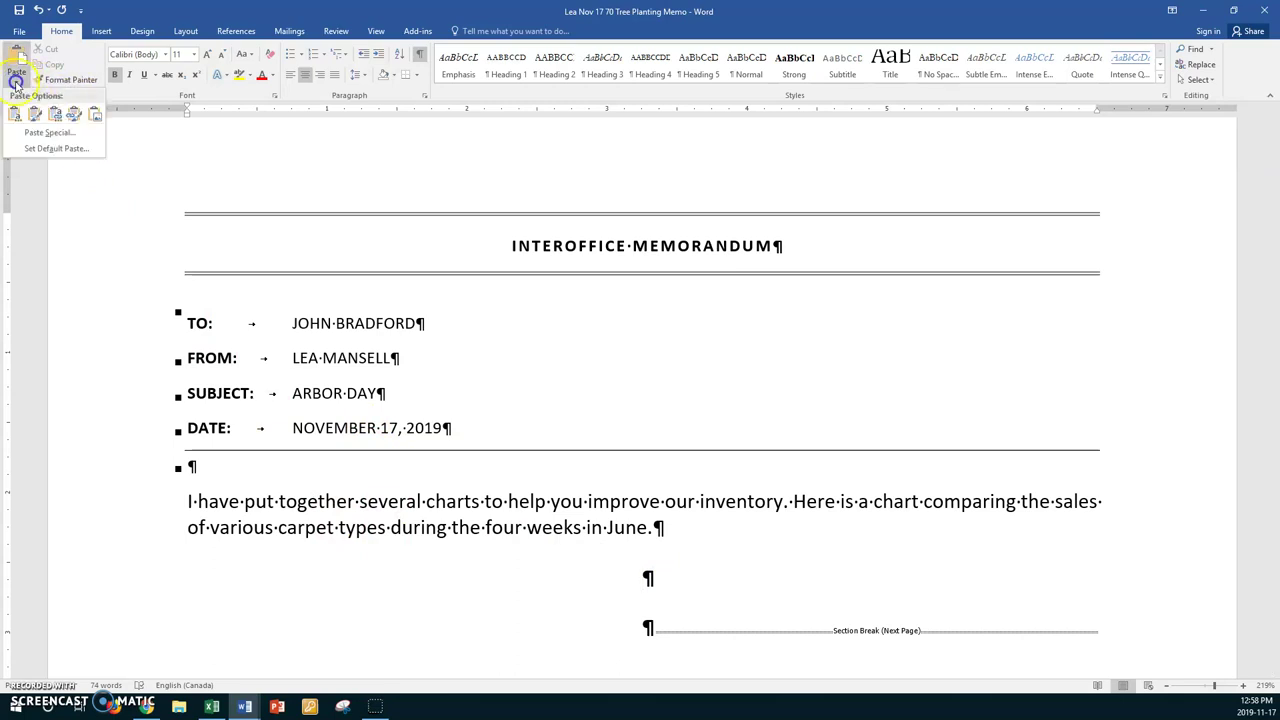
left_click(45, 132)
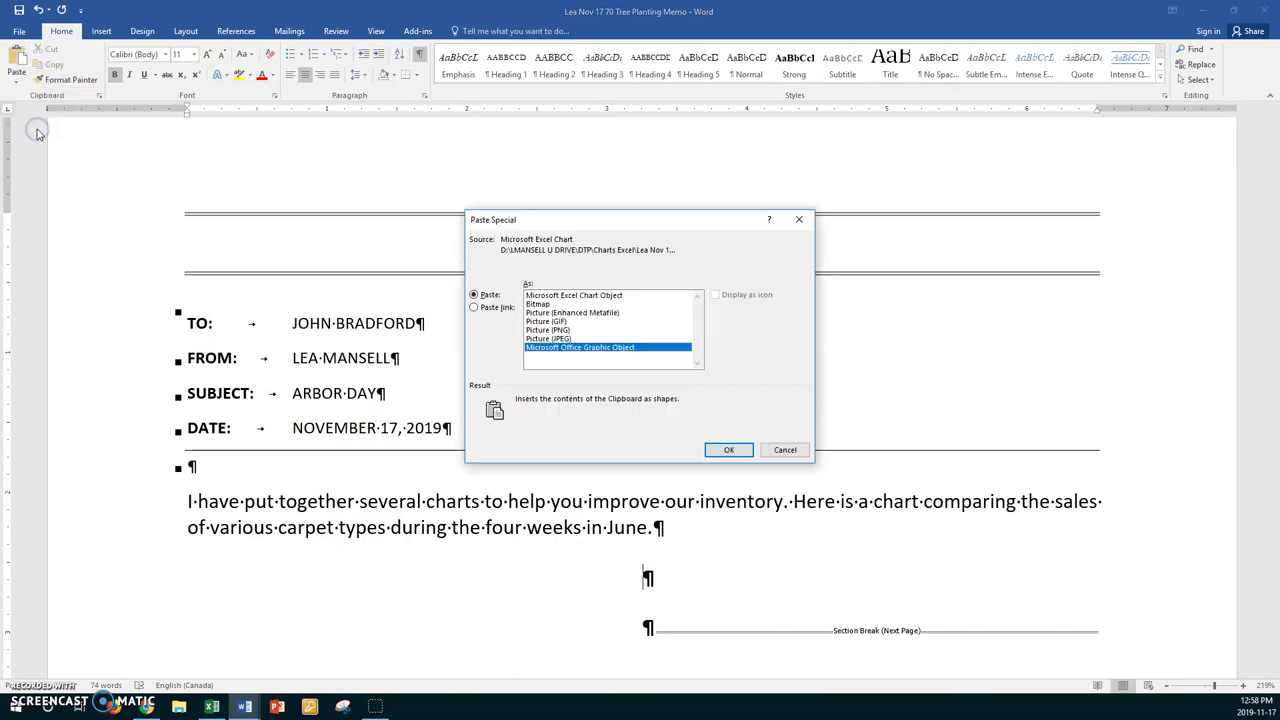
left_click(546, 296)
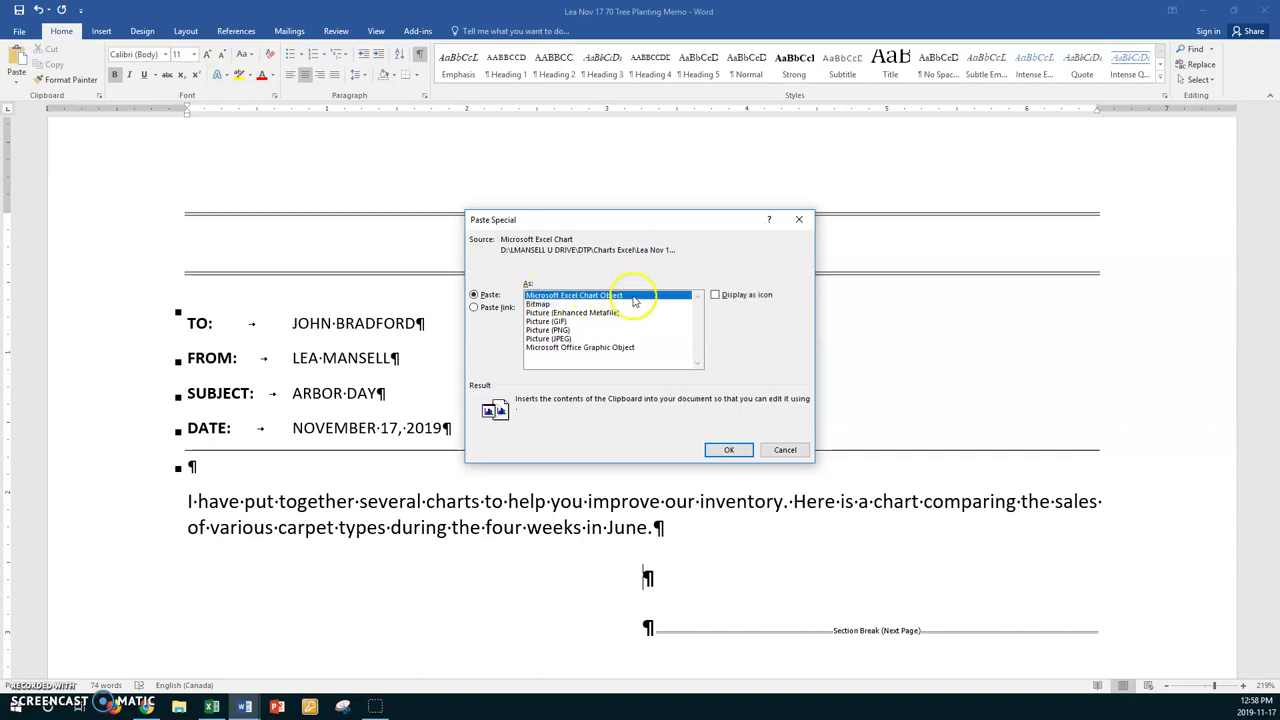
left_click(474, 307)
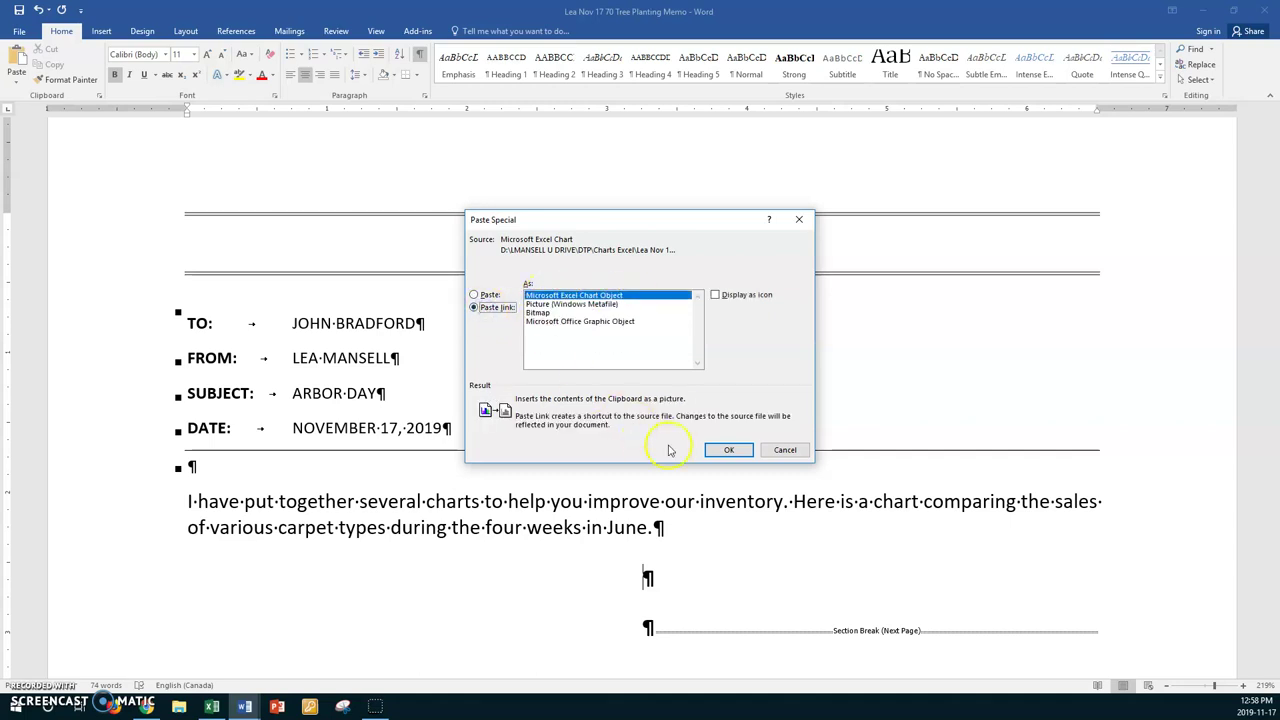
left_click(729, 449)
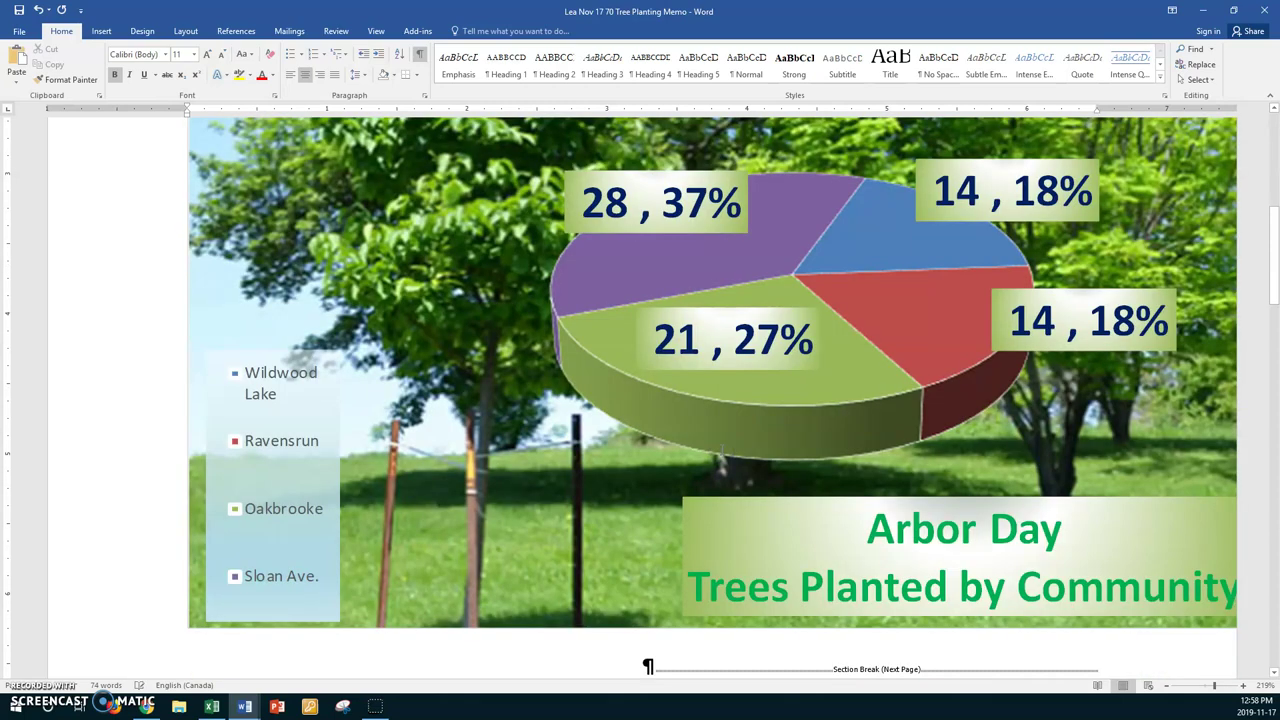
- Resize the pasted Trees Planted by Community chart proportionally to about 4.25 inches wide so it fits between the margins
left_click(390, 502)
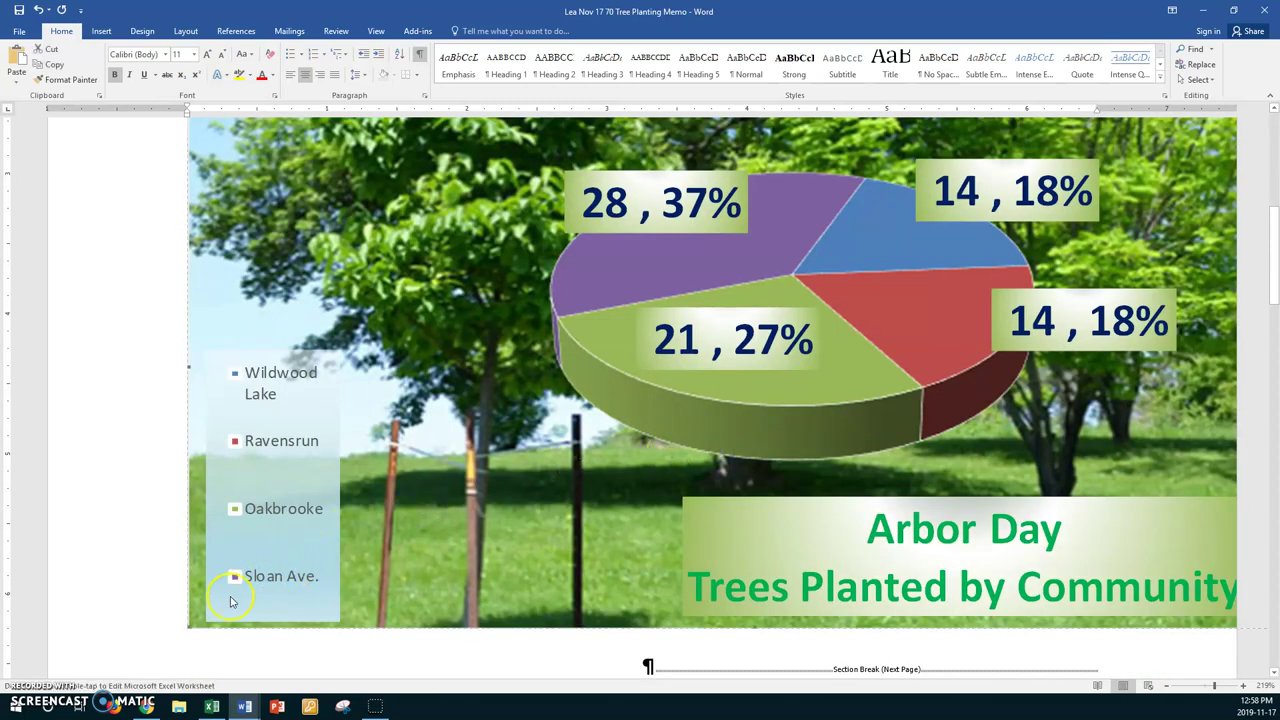
left_click_drag(217, 606, 808, 303)
scroll(810, 304, "up", 3)
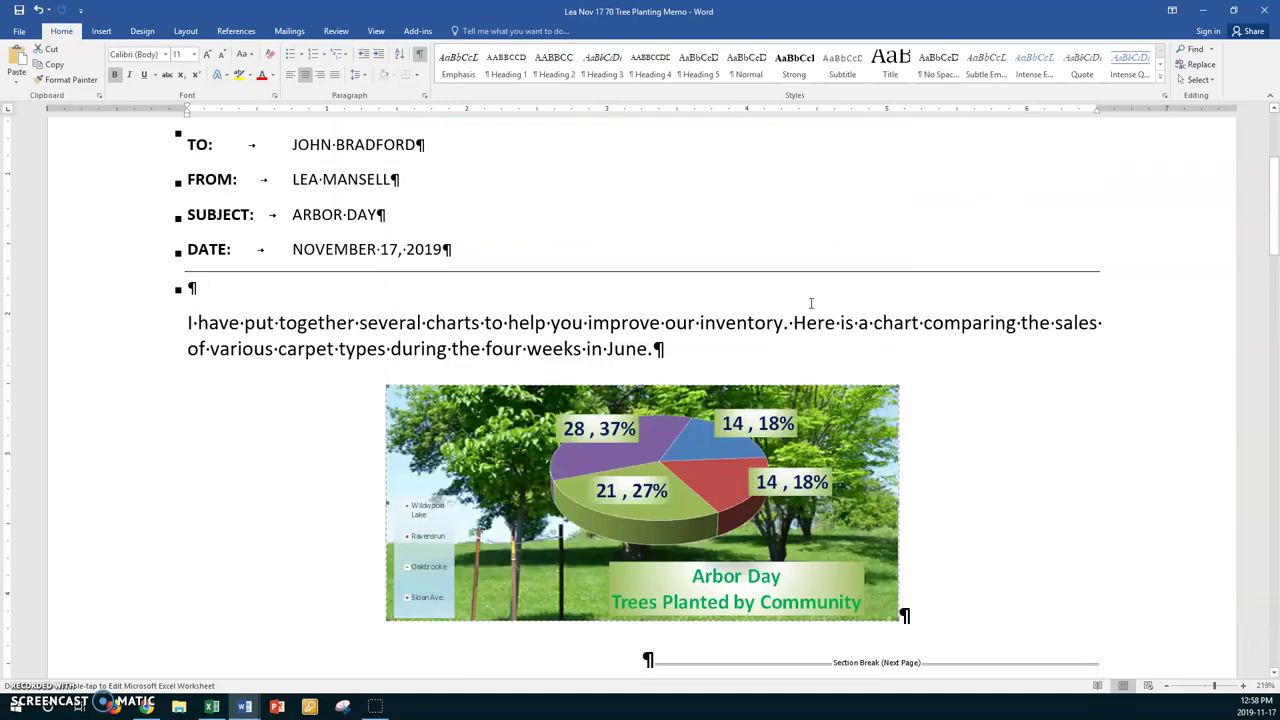
scroll(811, 303, "up", 1)
scroll(811, 300, "down", 3)
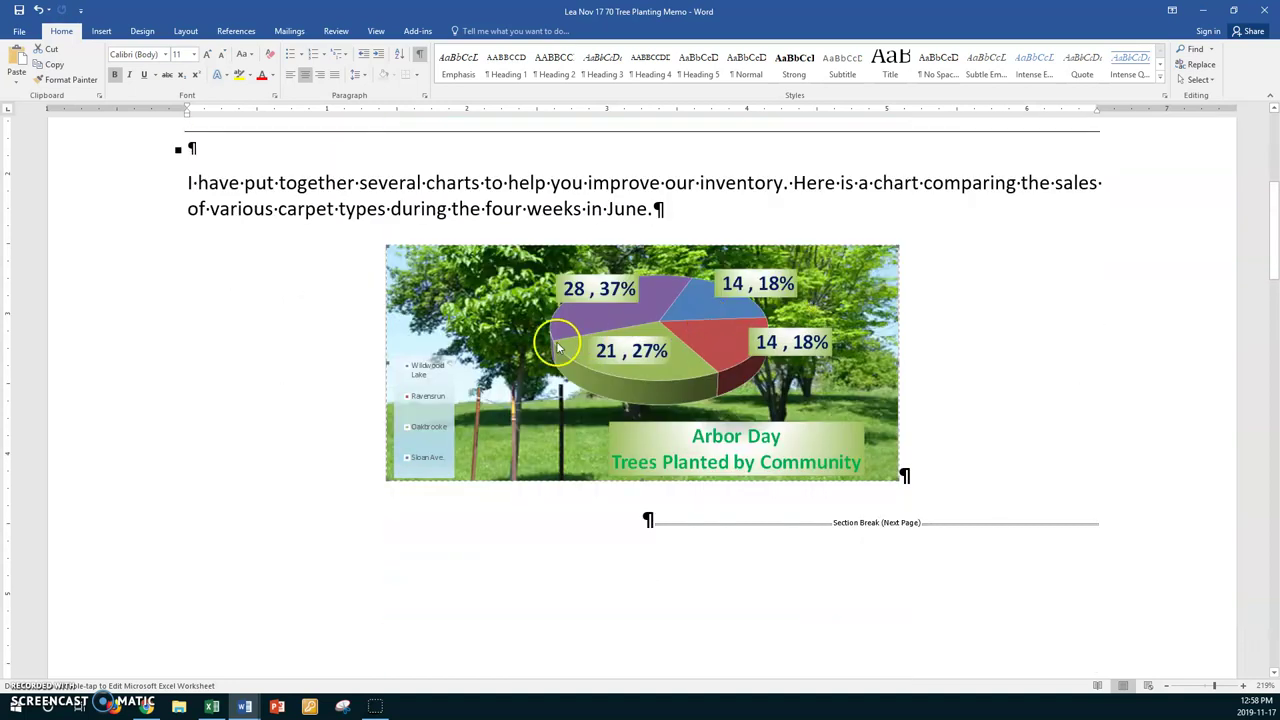
left_click_drag(387, 481, 347, 518)
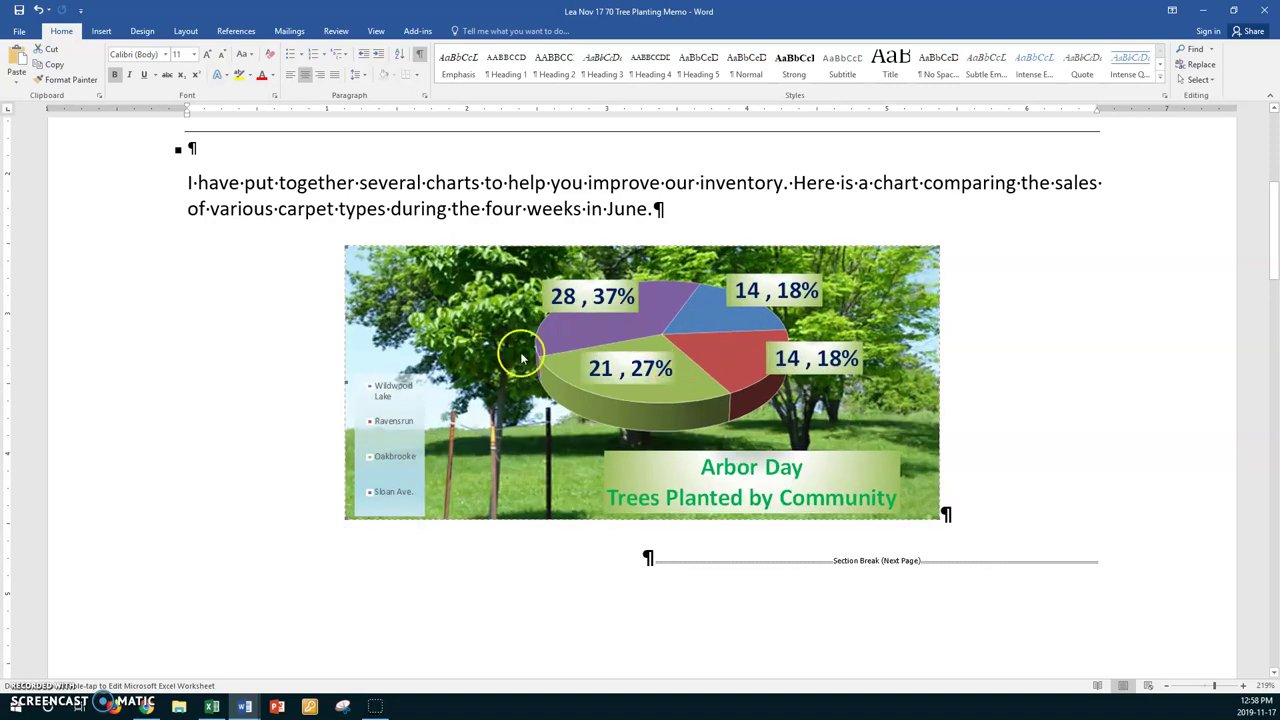
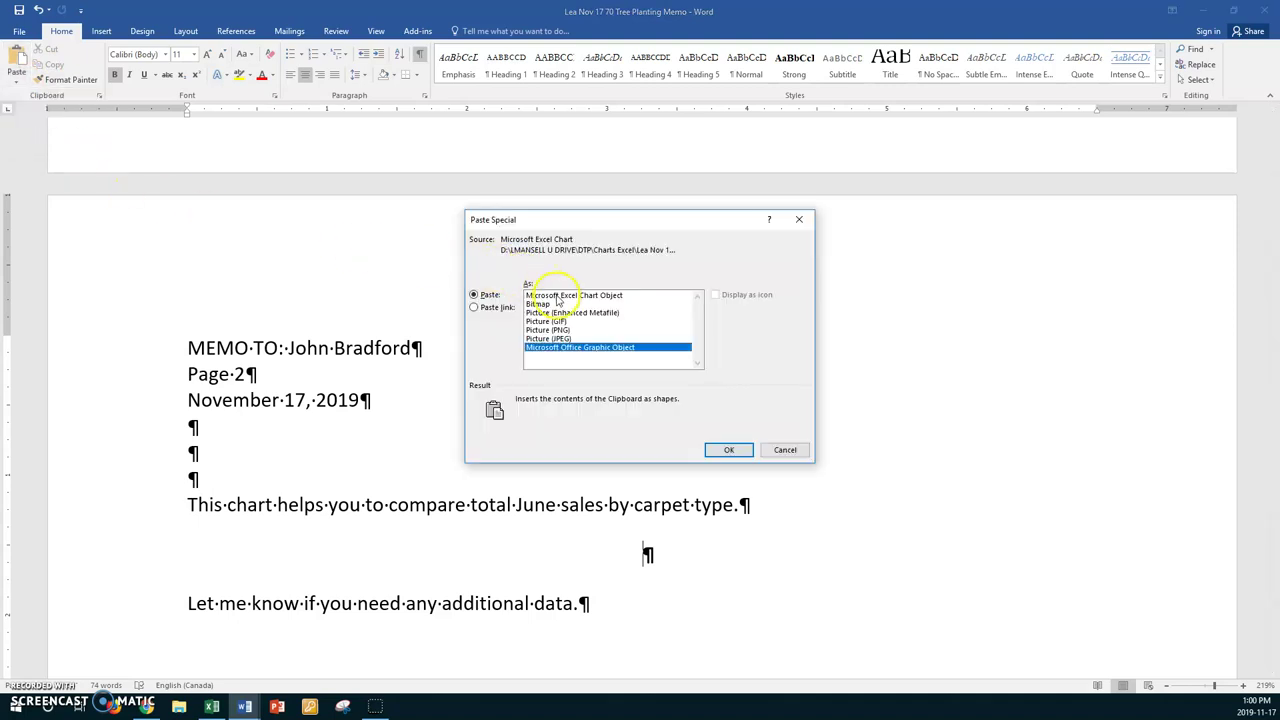
- Paste the copied chart below the carpet type sentence on page 2 as a linked Microsoft Excel Chart Object
left_click(560, 296)
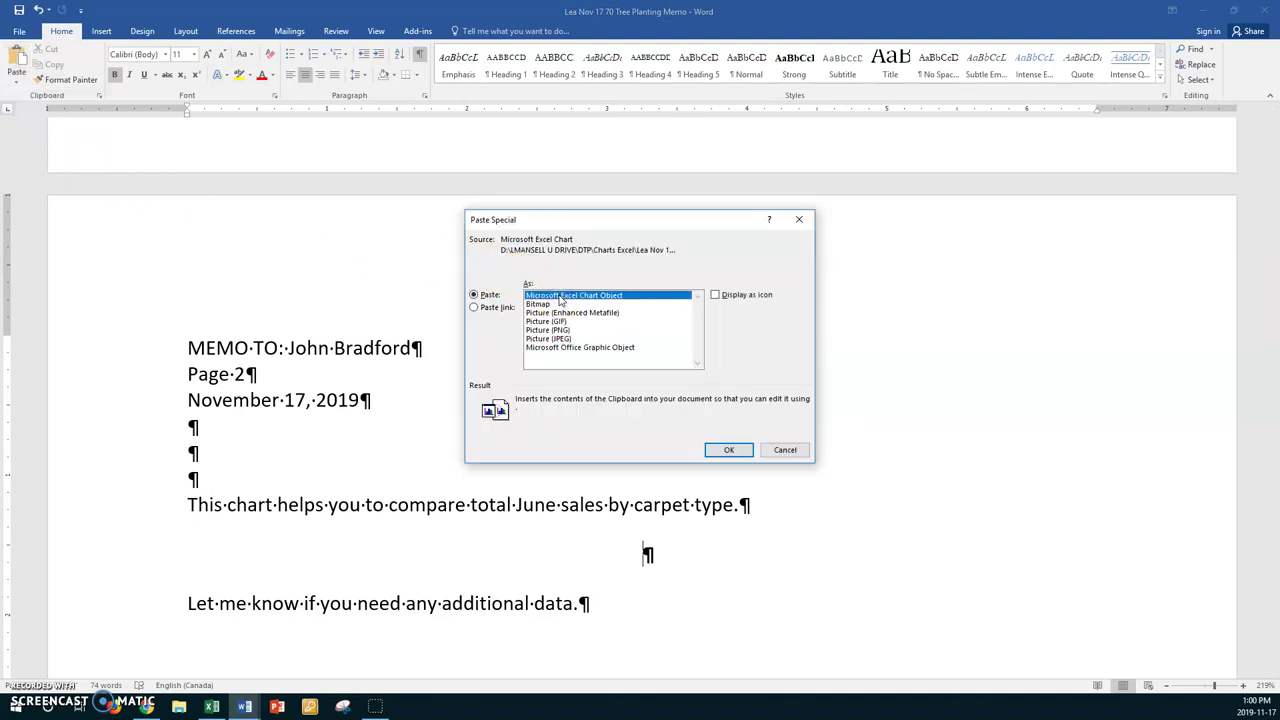
left_click(495, 310)
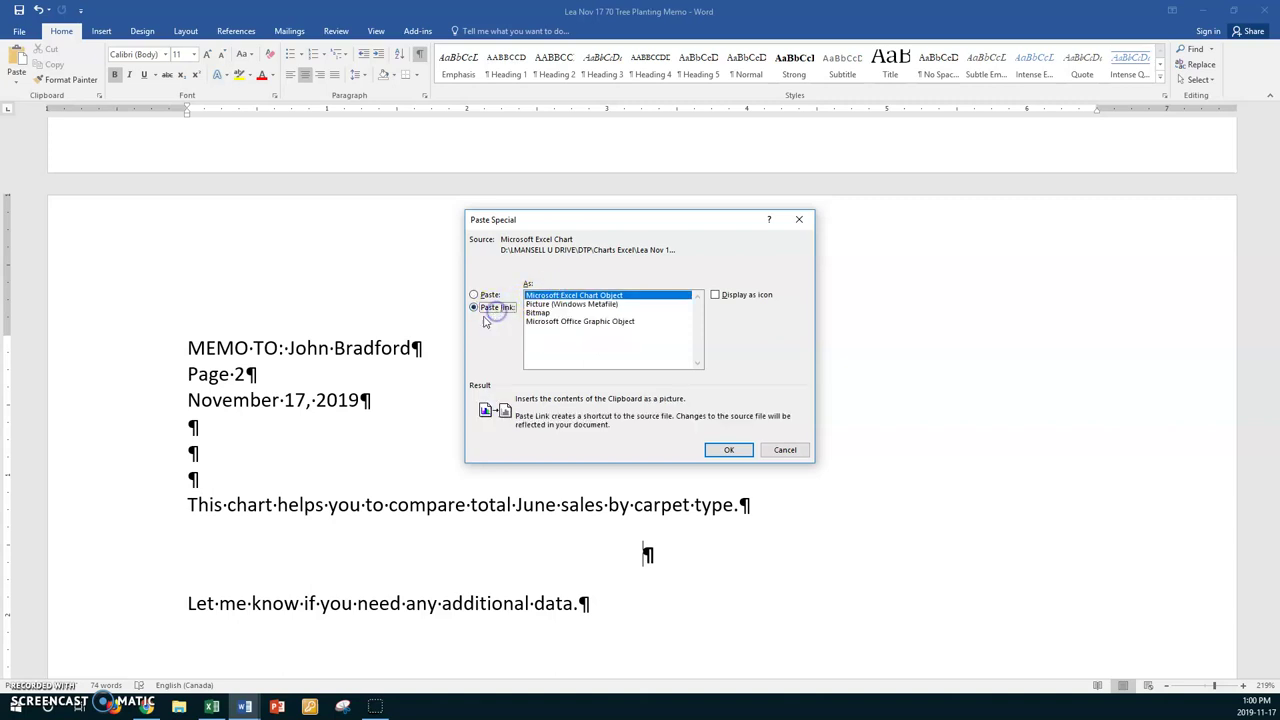
left_click(717, 451)
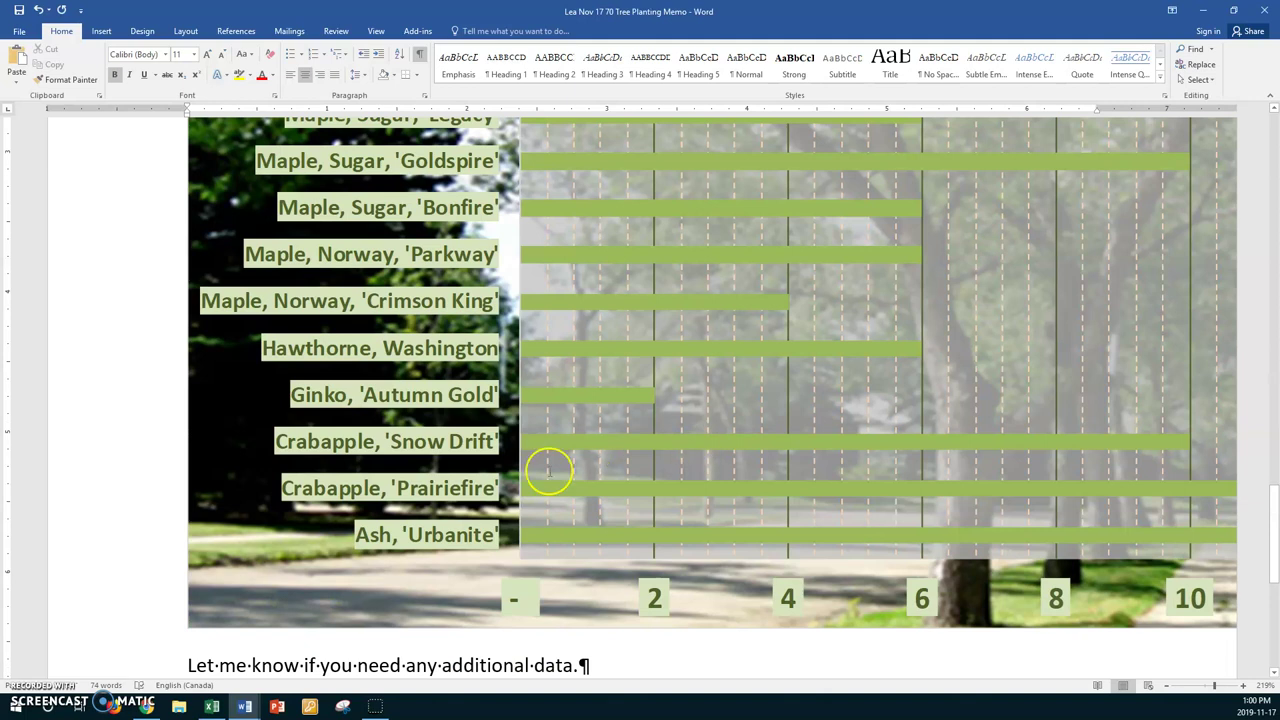
- Resize the Trees Planted by Type chart on page 2 proportionally to about 6.1 inches wide so it fits between the margins
left_click(213, 622)
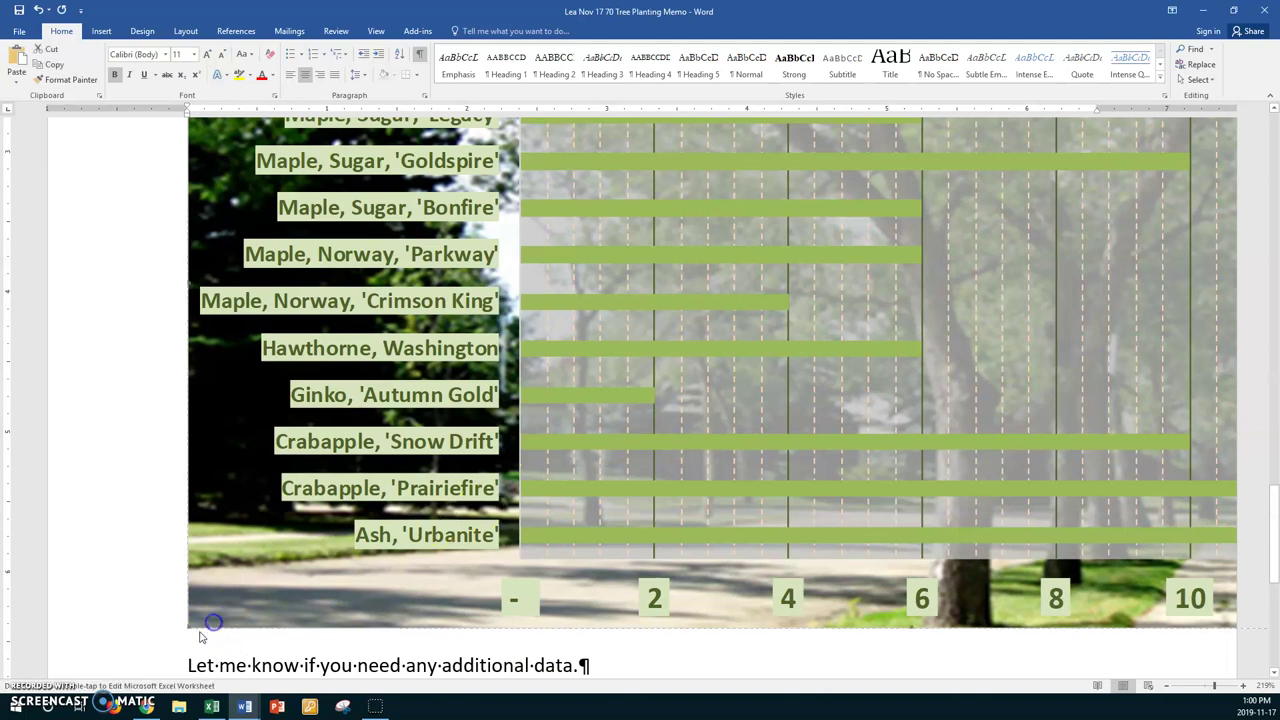
left_click_drag(188, 628, 580, 391)
left_click_drag(688, 328, 688, 330)
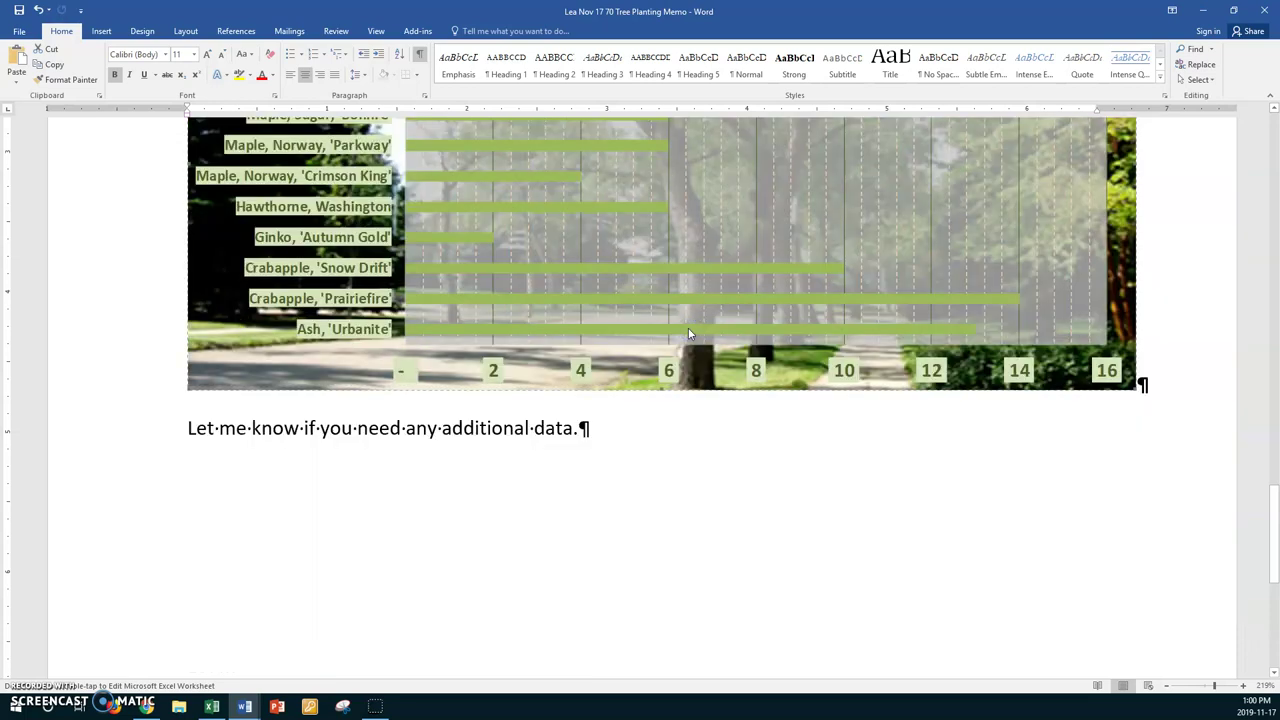
scroll(688, 328, "up", 3)
scroll(688, 328, "down", 2)
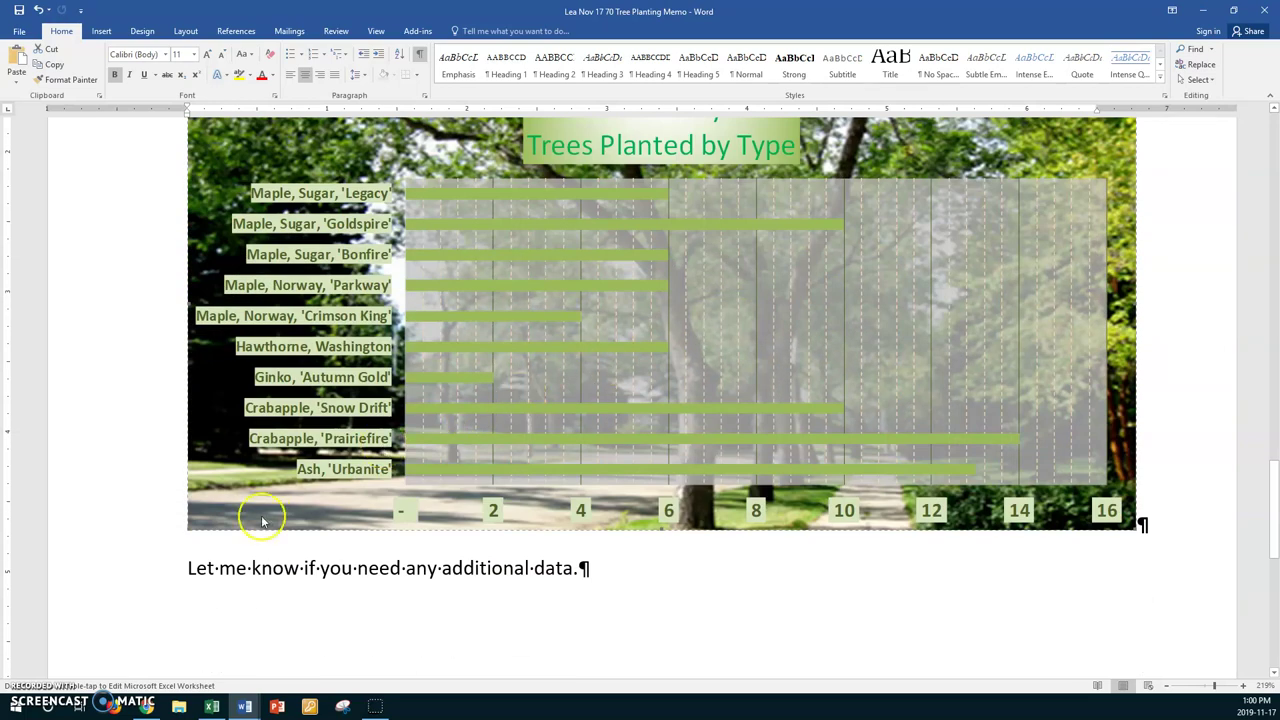
left_click_drag(187, 527, 293, 484)
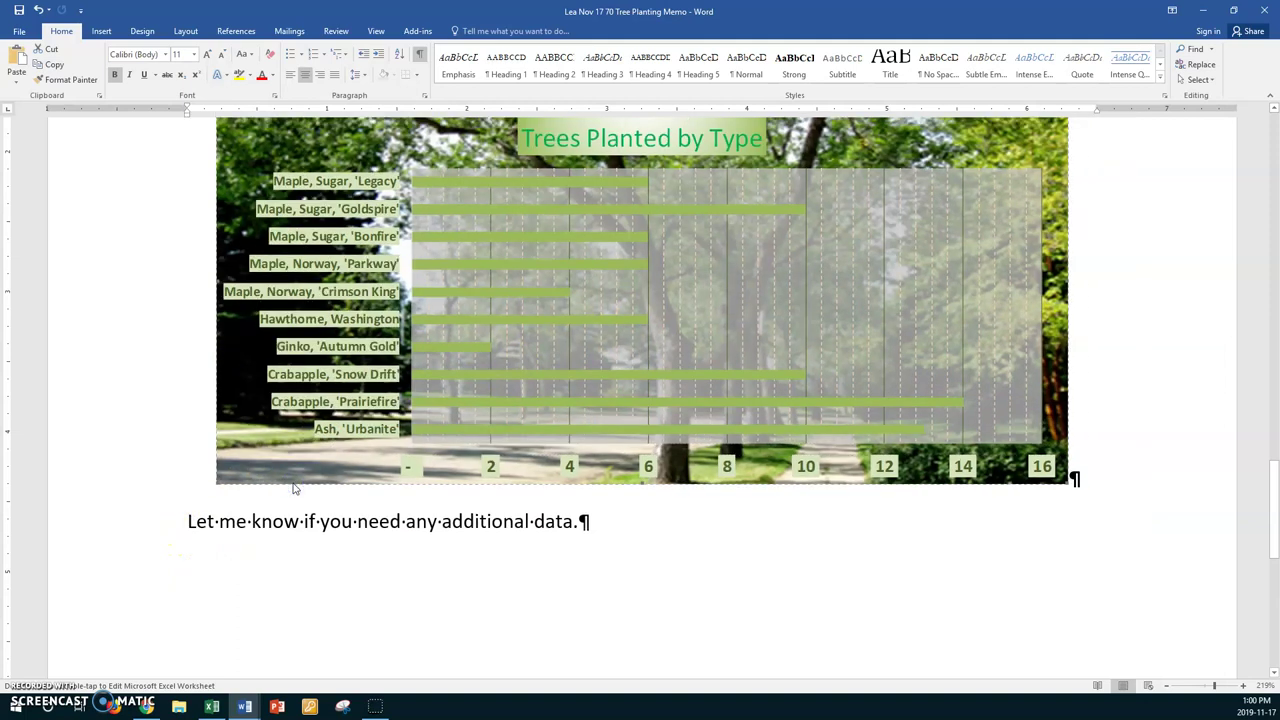
- Show both pages together and enlarge the Trees Planted by Community chart on page 1 proportionally to about 5.3 inches wide
scroll(441, 481, "up", 3)
left_click(268, 342)
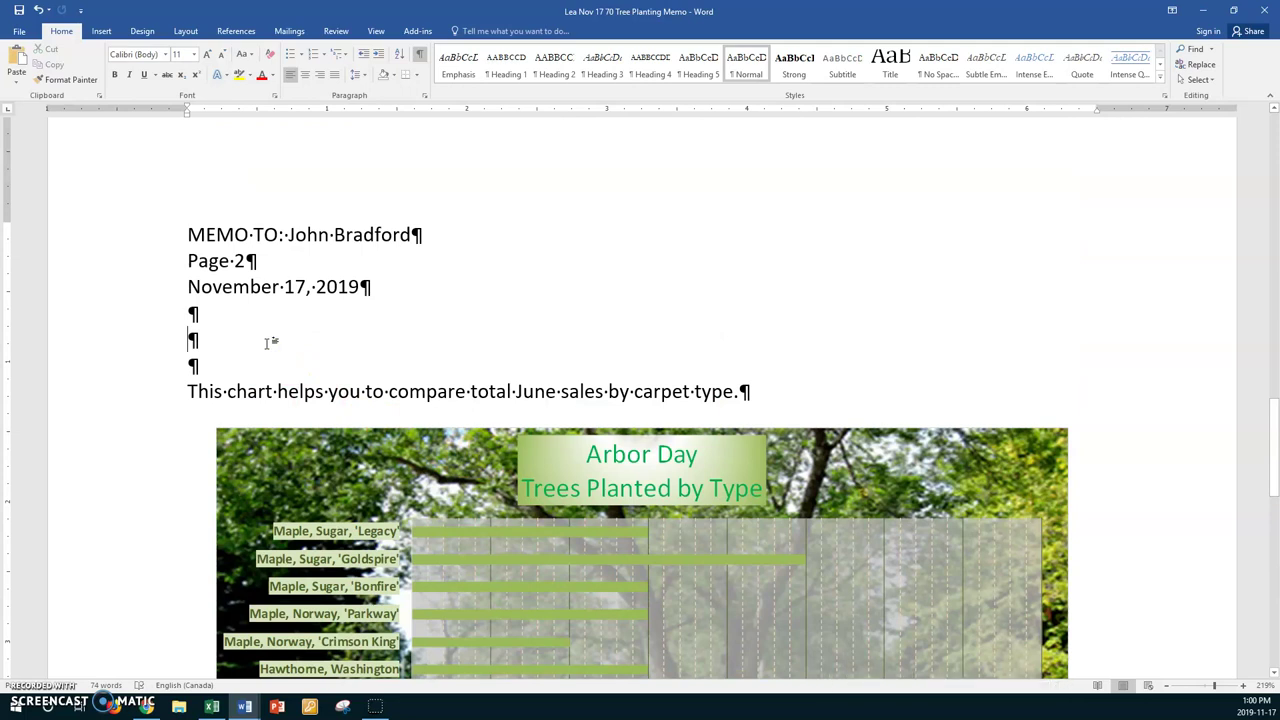
left_click(372, 30)
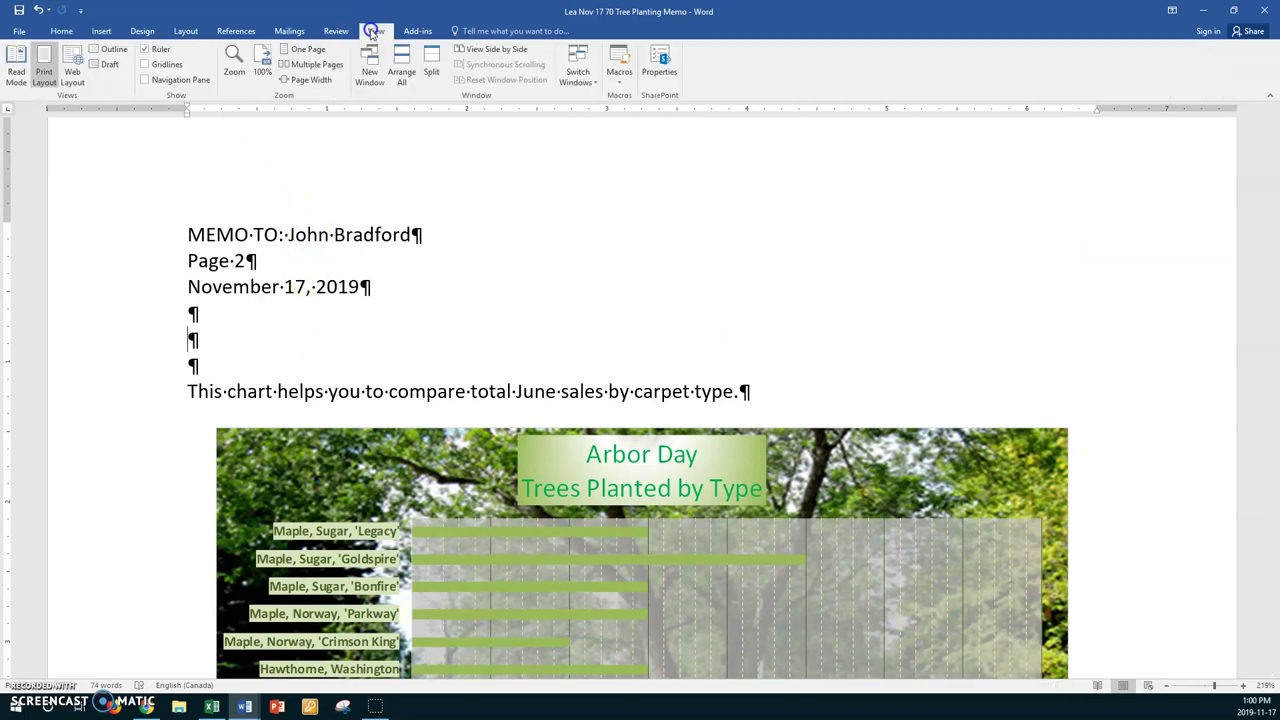
left_click(331, 64)
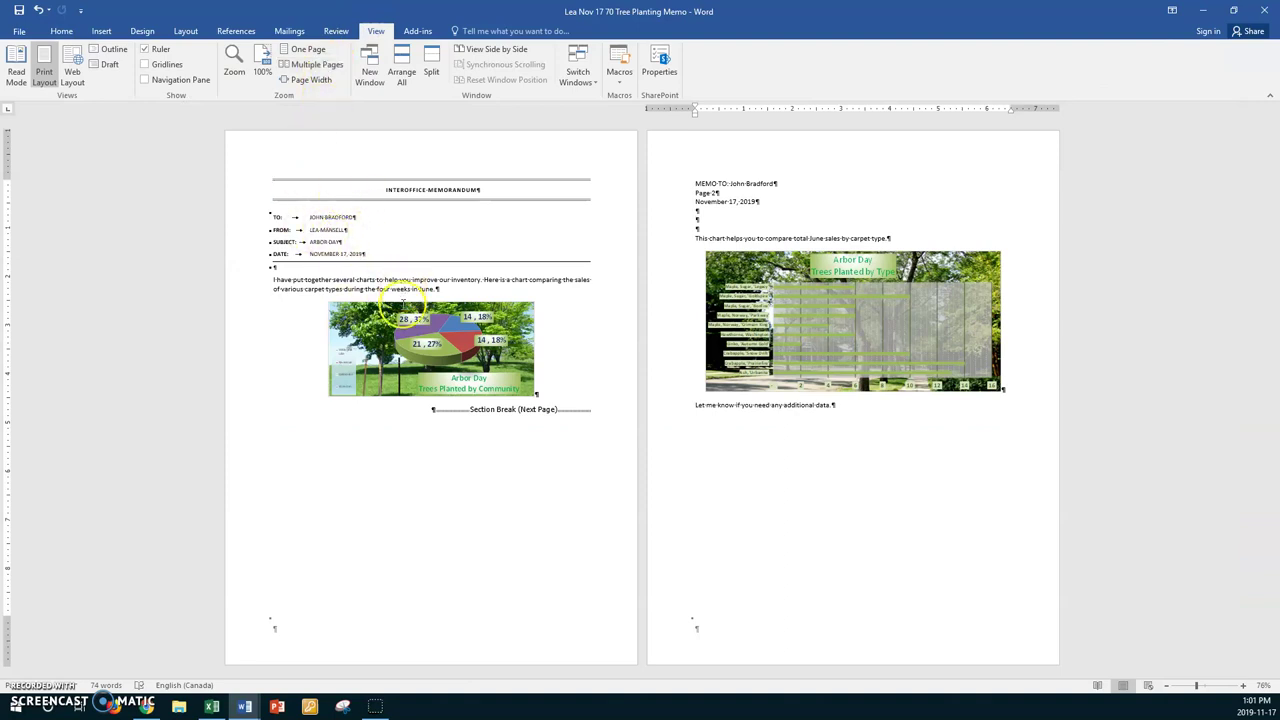
left_click(415, 340)
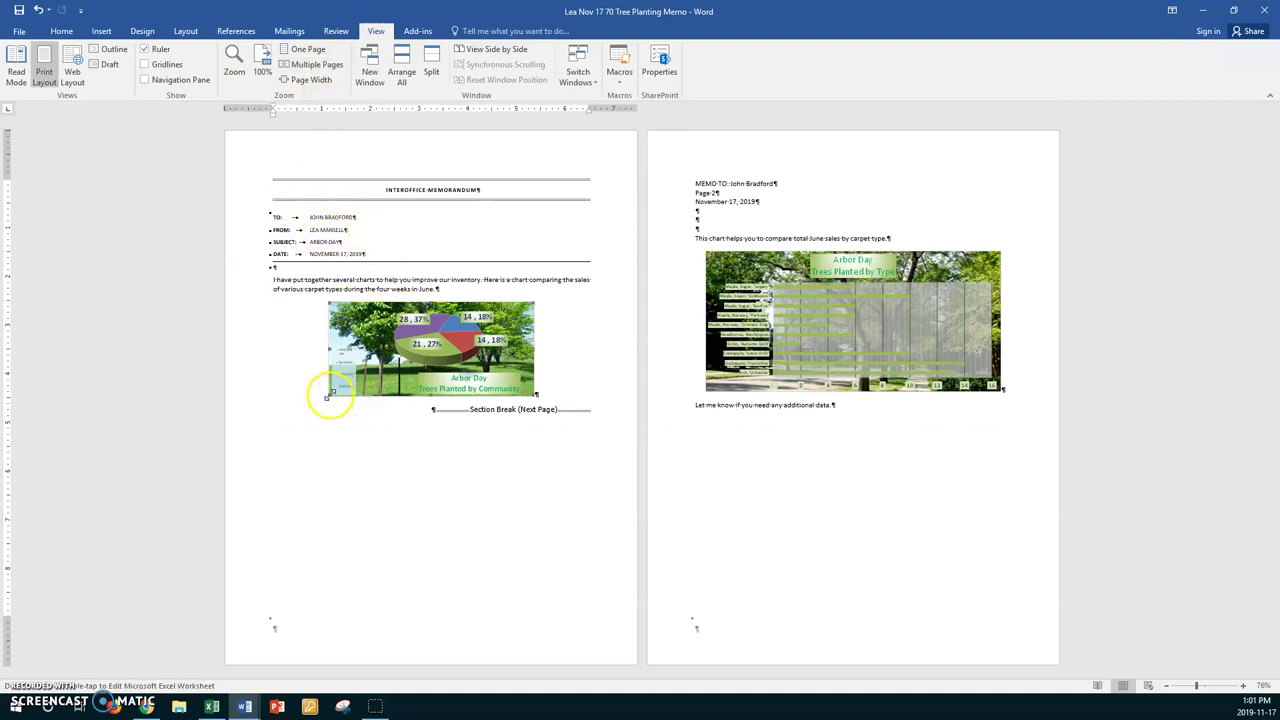
left_click_drag(320, 406, 300, 425)
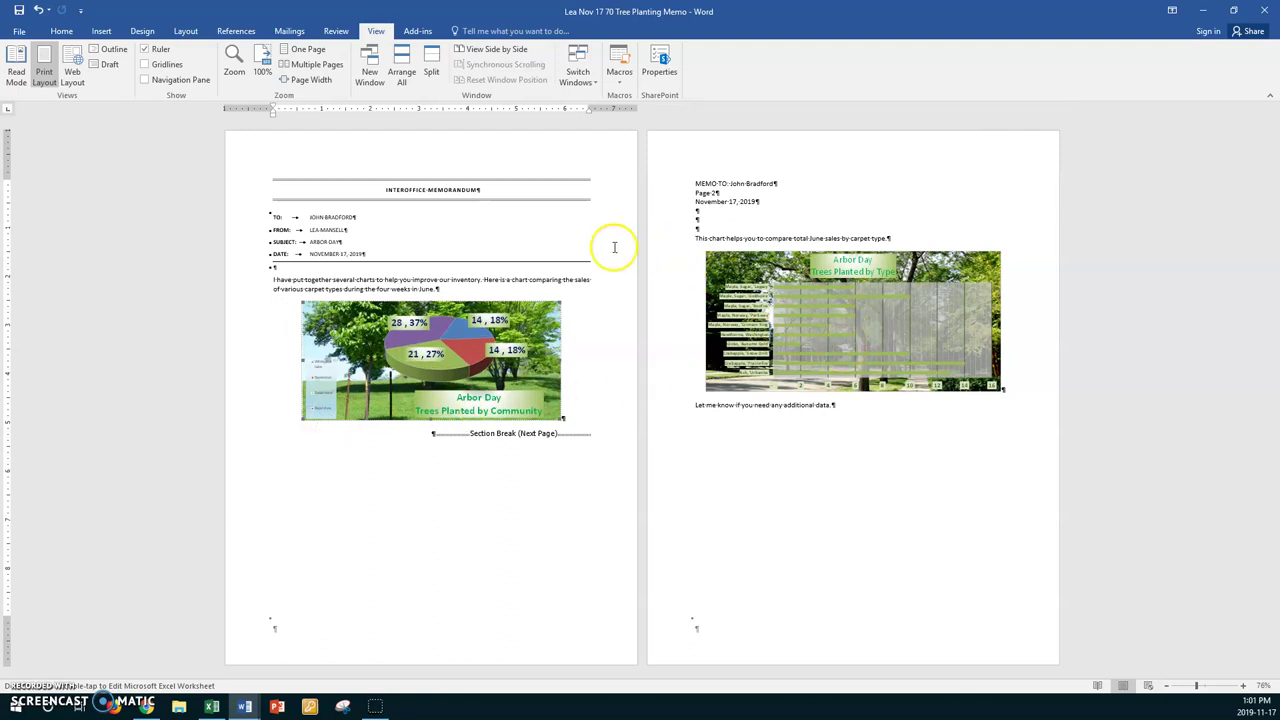
left_click(426, 436)
left_click(376, 706)
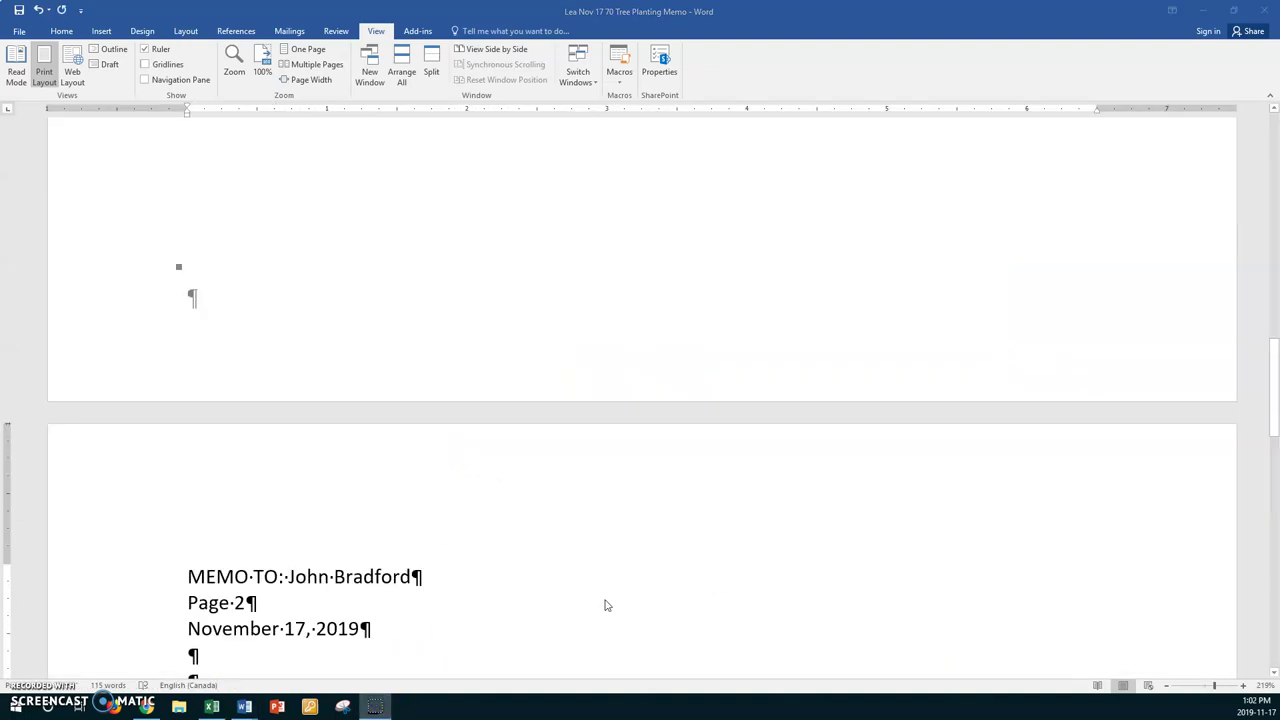
- Delete the old opening paragraph about inventory and June carpet sales on page 1, keeping the Arbor Day paragraph
scroll(604, 604, "up", 10)
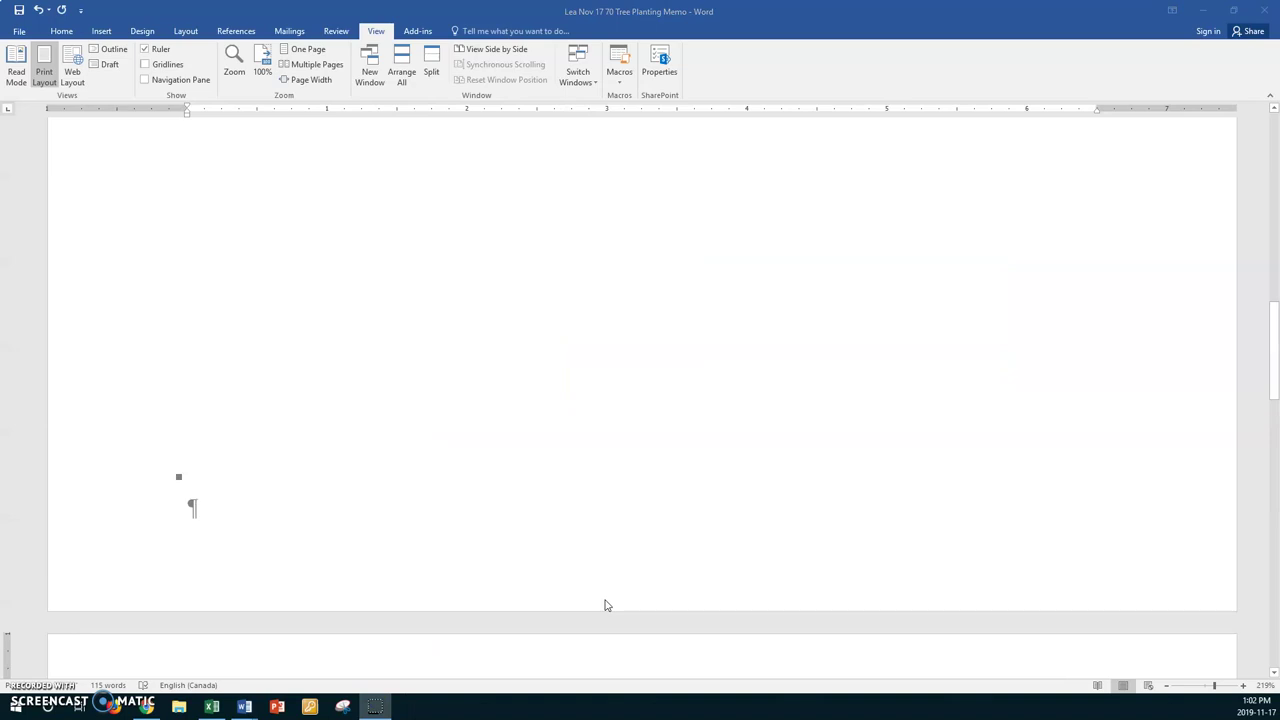
scroll(604, 604, "up", 2)
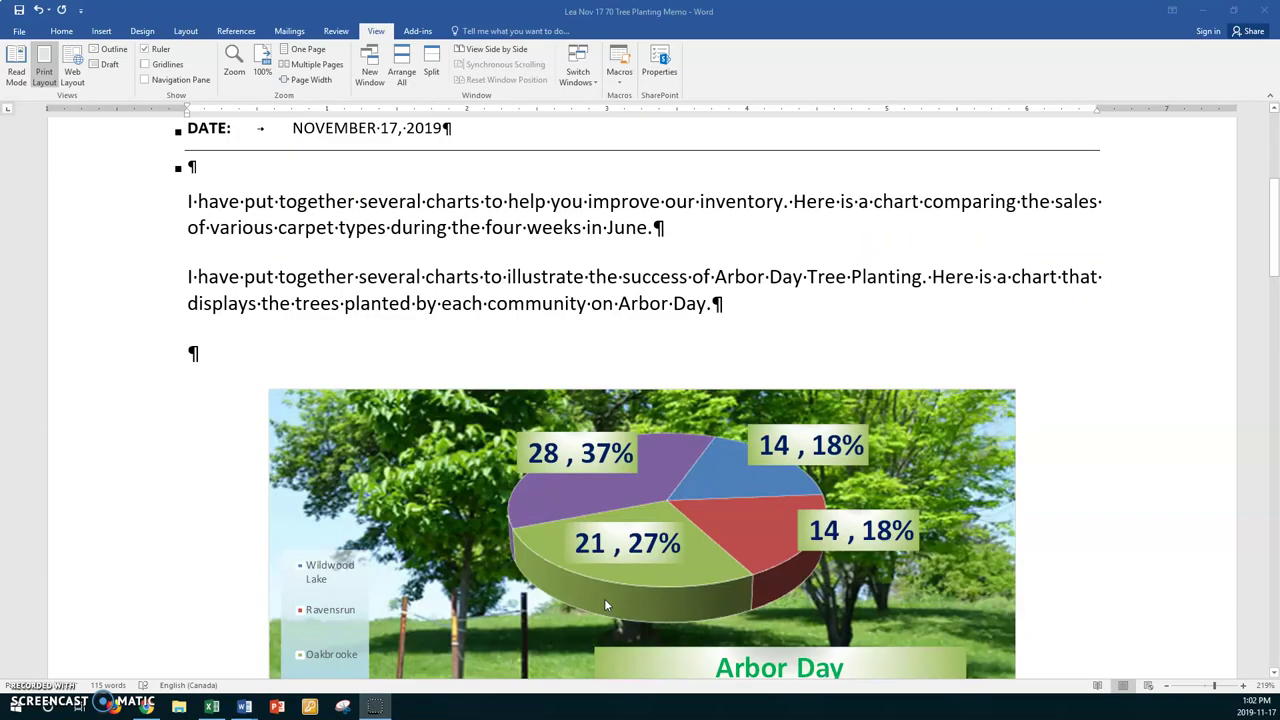
scroll(604, 598, "up", 1)
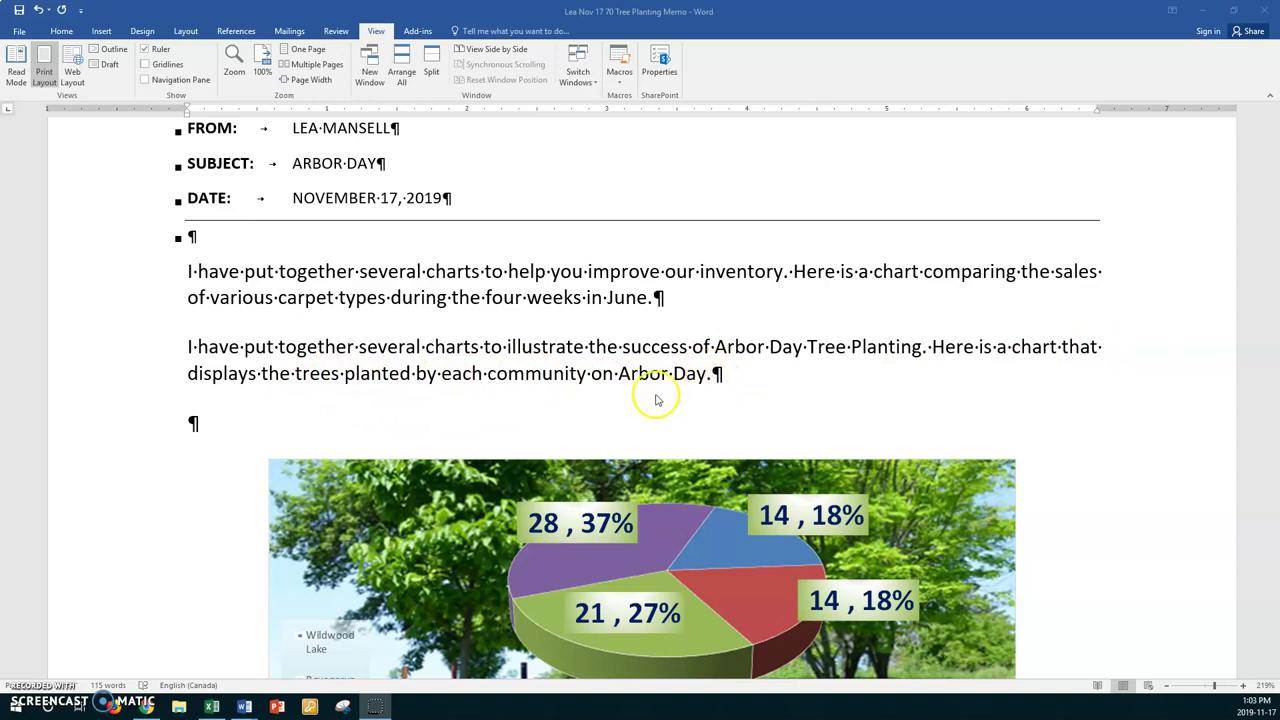
left_click(193, 270)
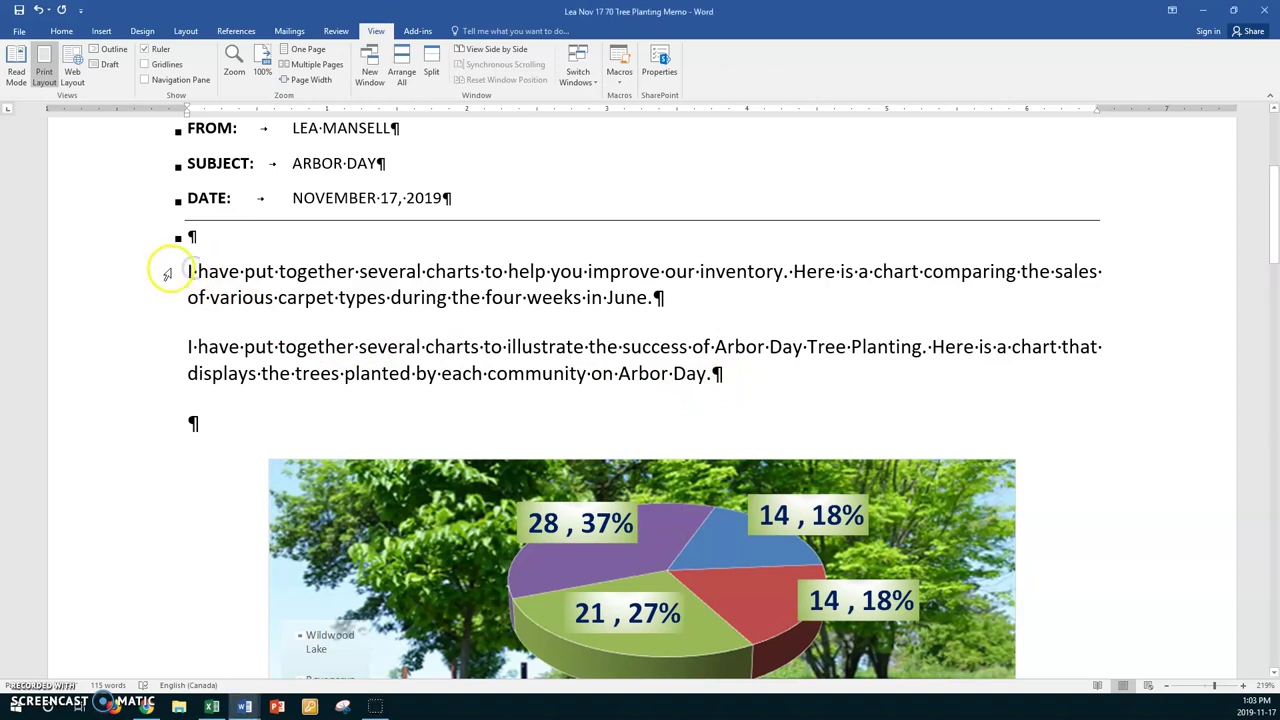
double_click(158, 290)
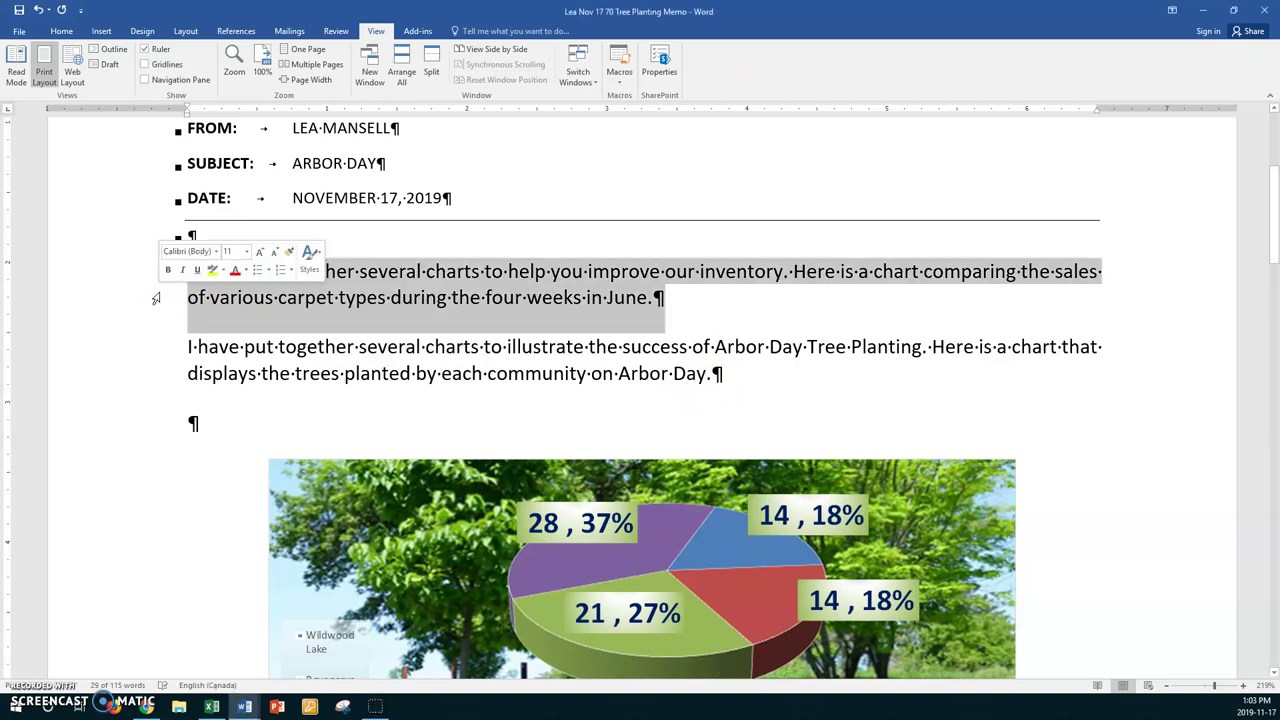
key("Delete")
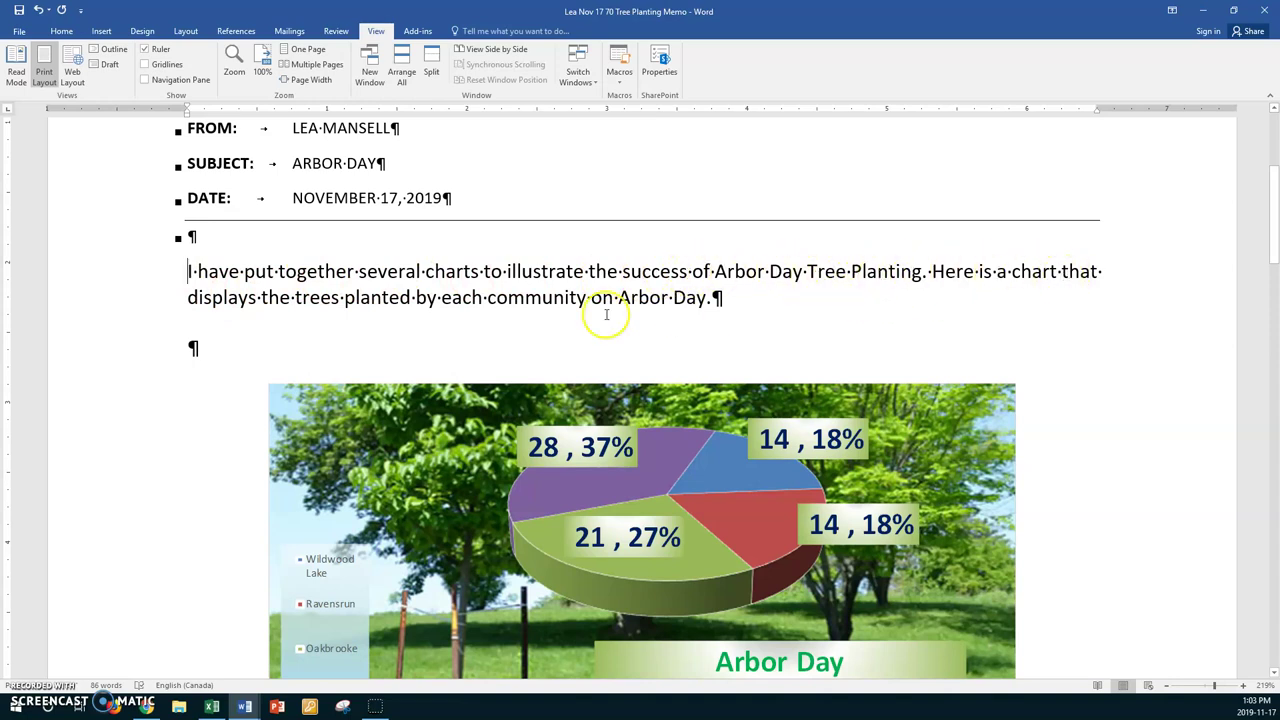
- Delete the sentence comparing total June sales by carpet type above the page 2 chart
scroll(449, 313, "down", 1)
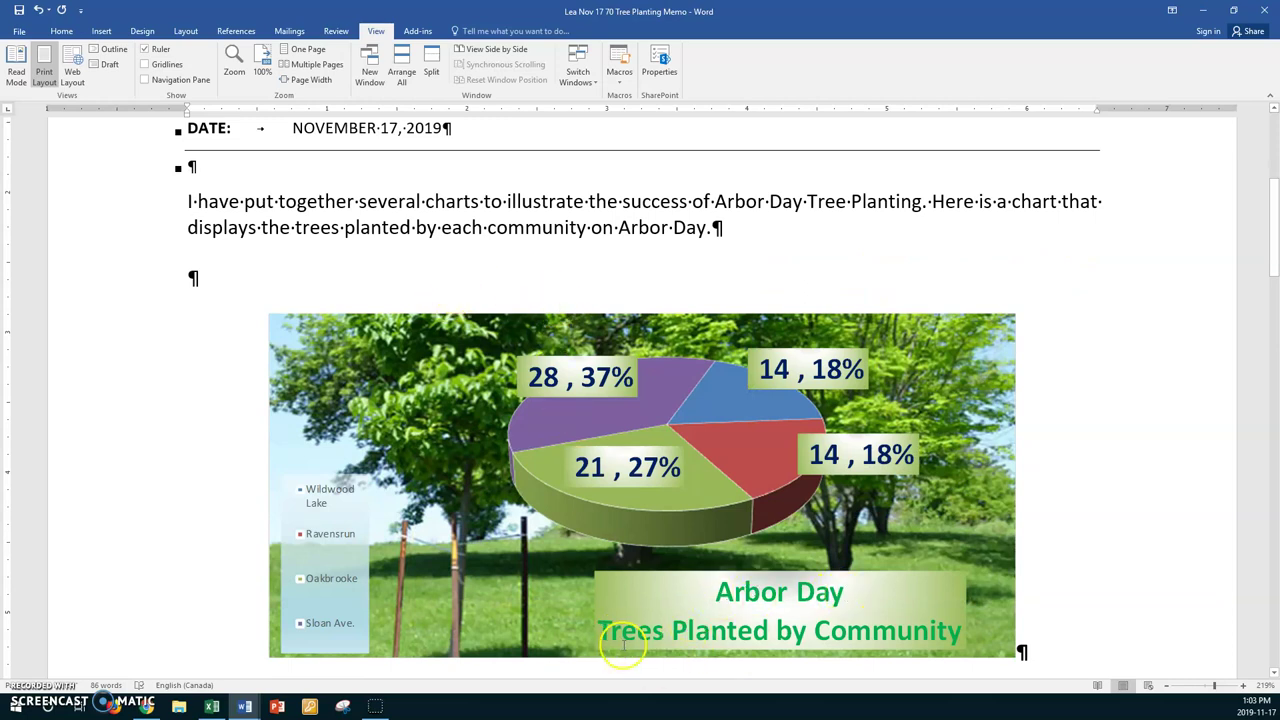
scroll(499, 620, "down", 6)
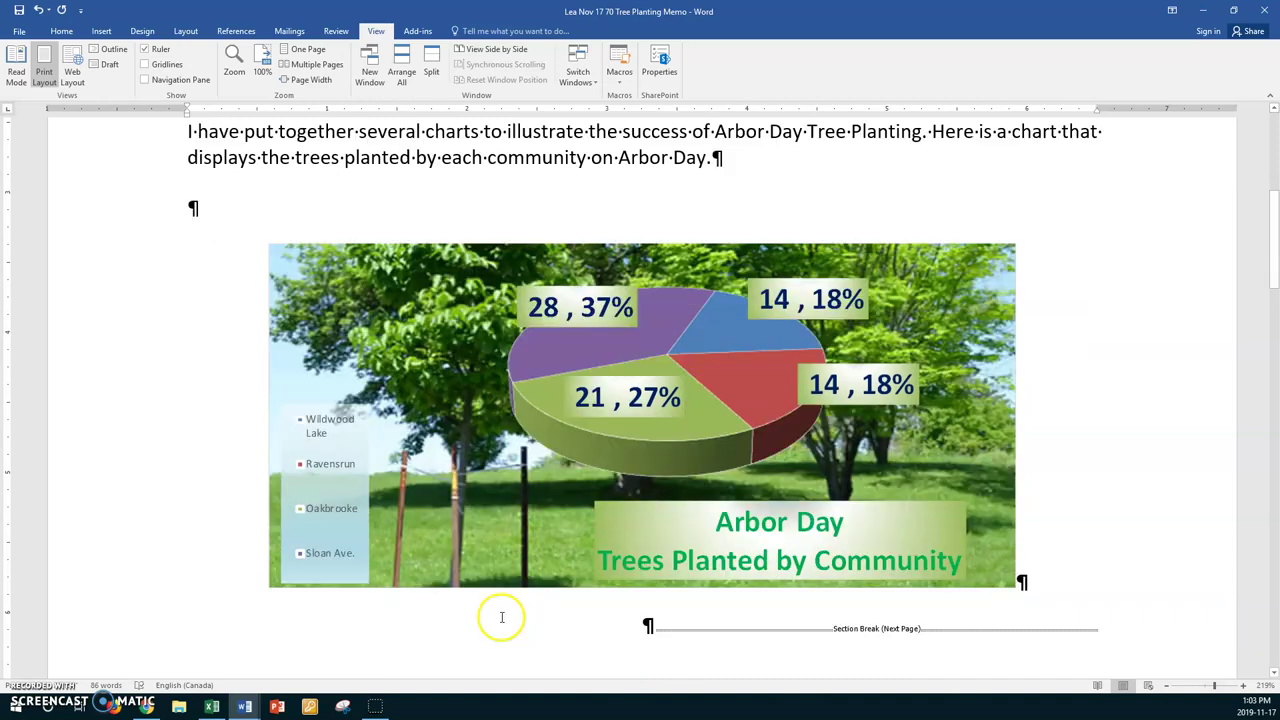
scroll(499, 620, "down", 5)
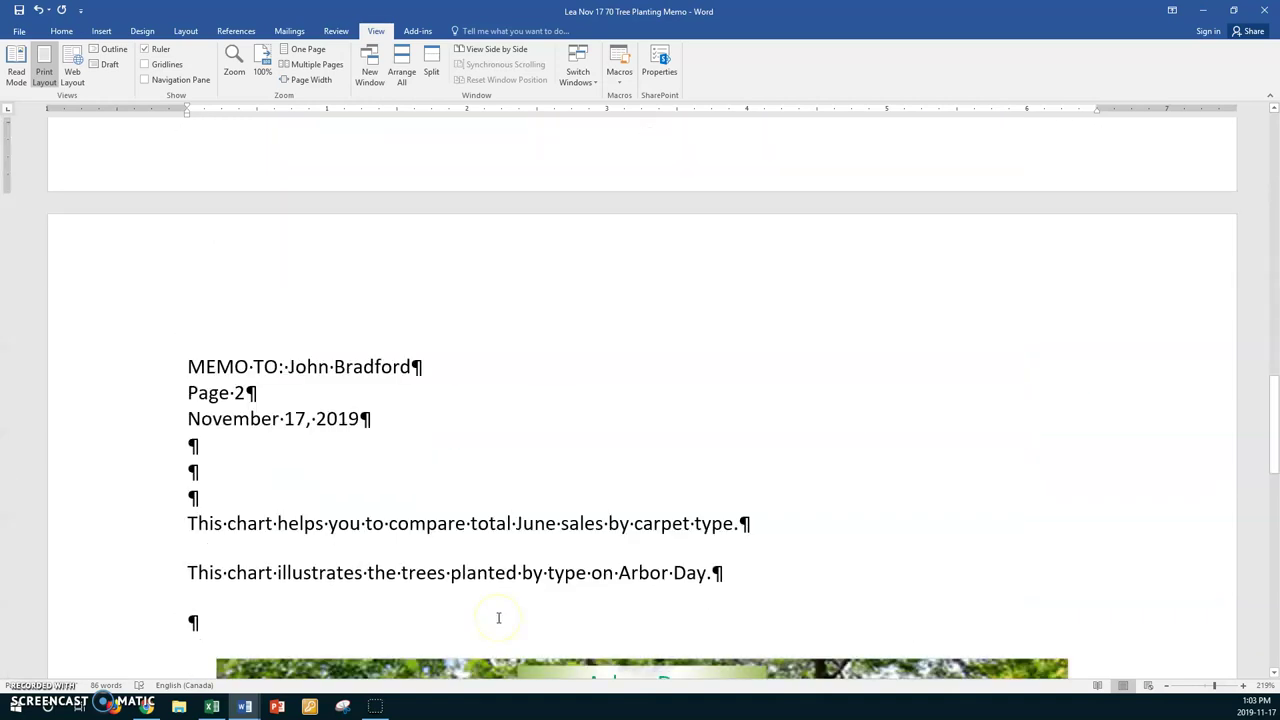
scroll(498, 618, "down", 2)
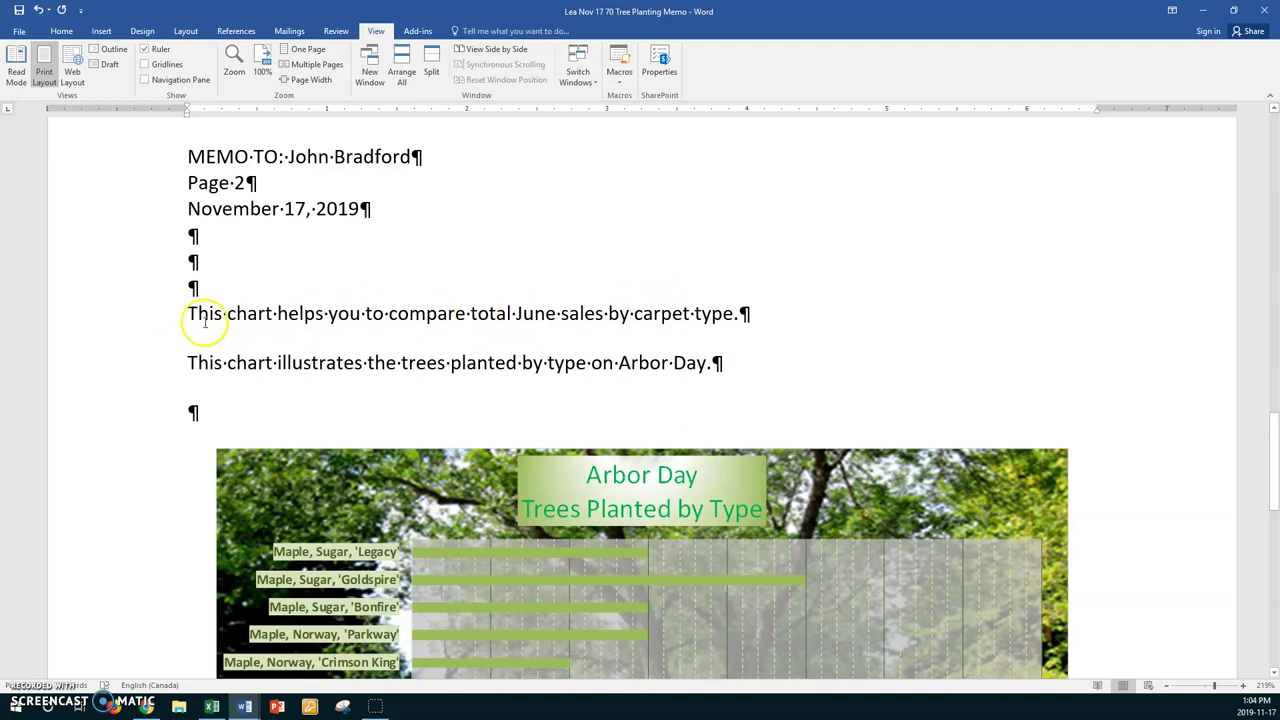
left_click(157, 320)
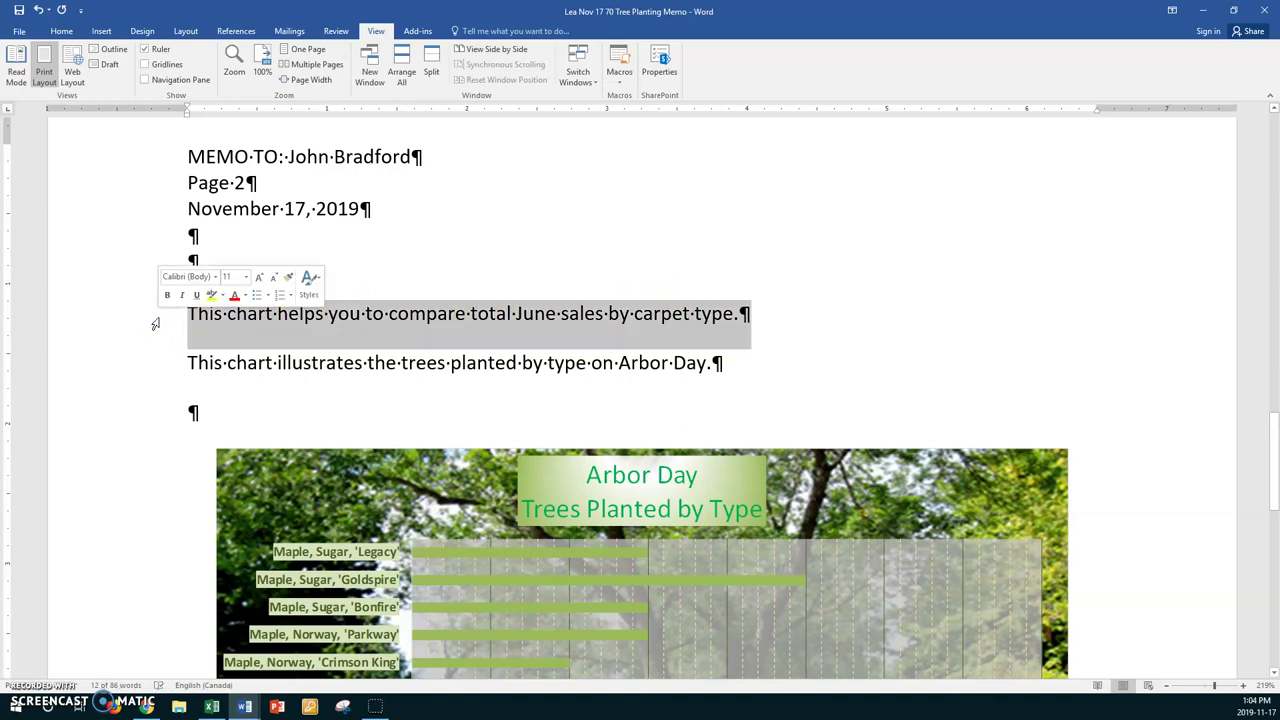
key("Delete")
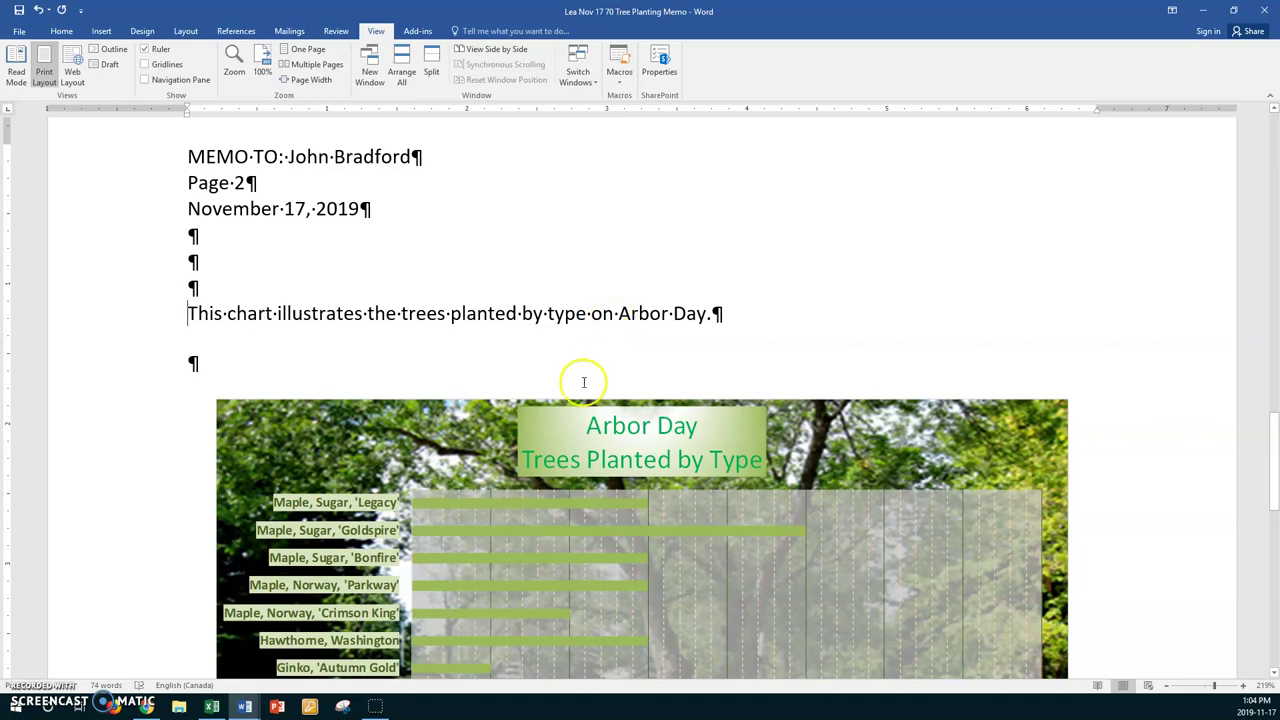
- Review the finished memo's charts, text and spacing on both pages, including the closing line and the blank line above the pie chart
scroll(730, 455, "down", 3)
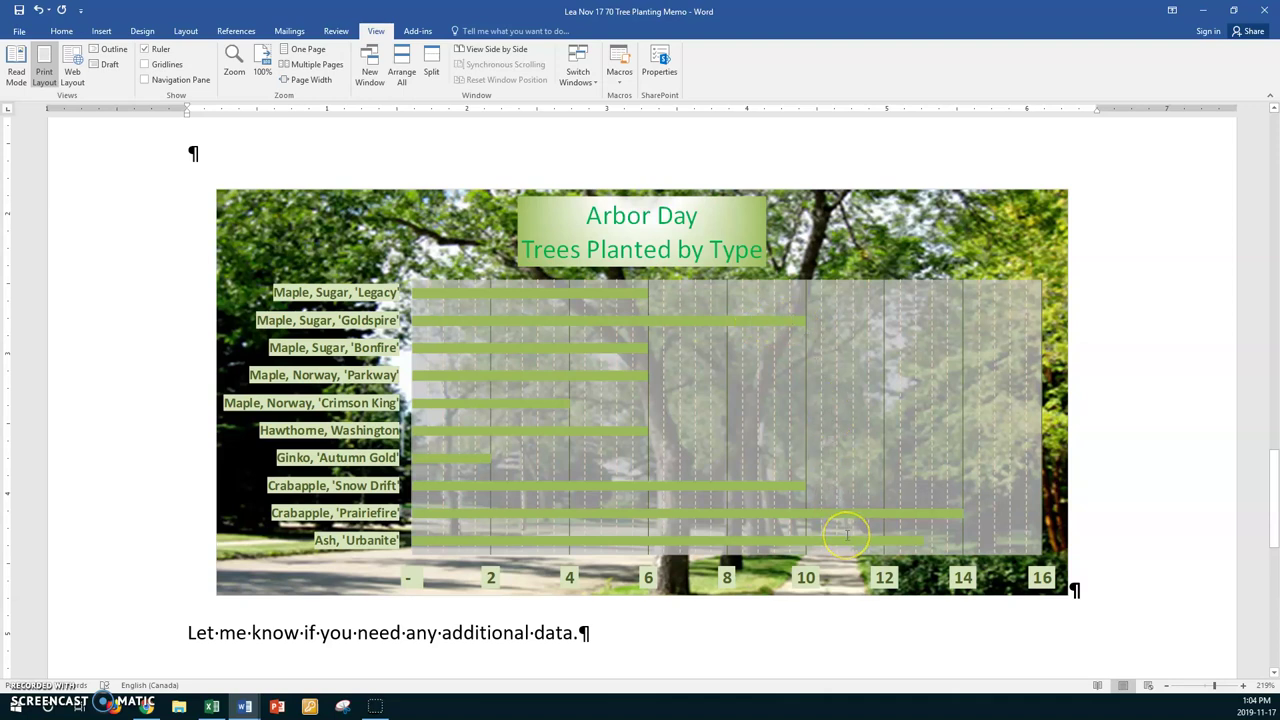
left_click(606, 637)
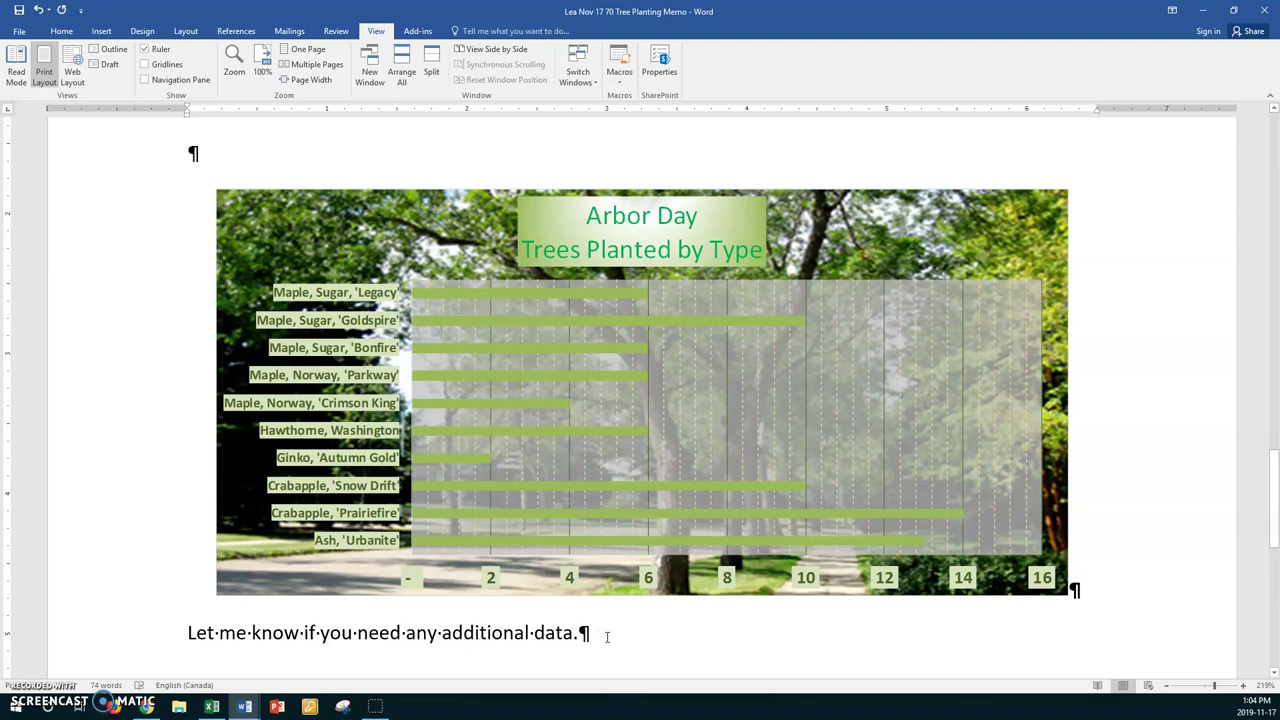
scroll(606, 637, "up", 10)
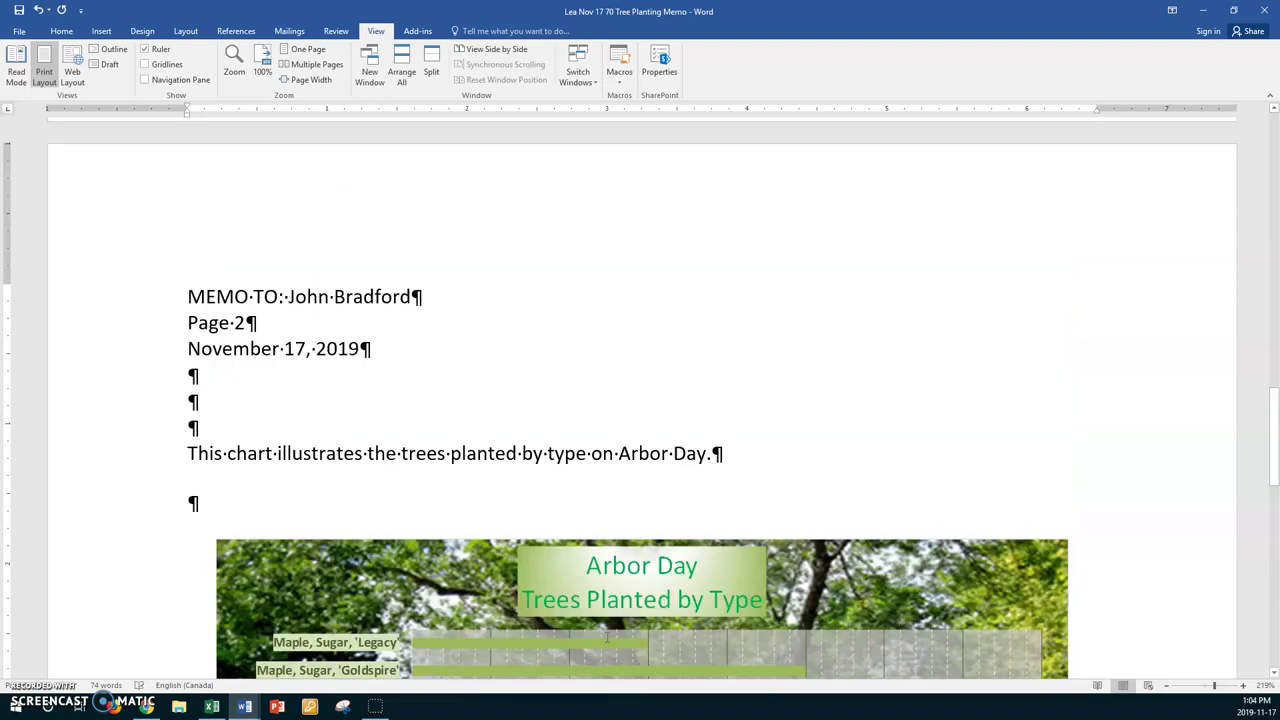
scroll(606, 637, "up", 5)
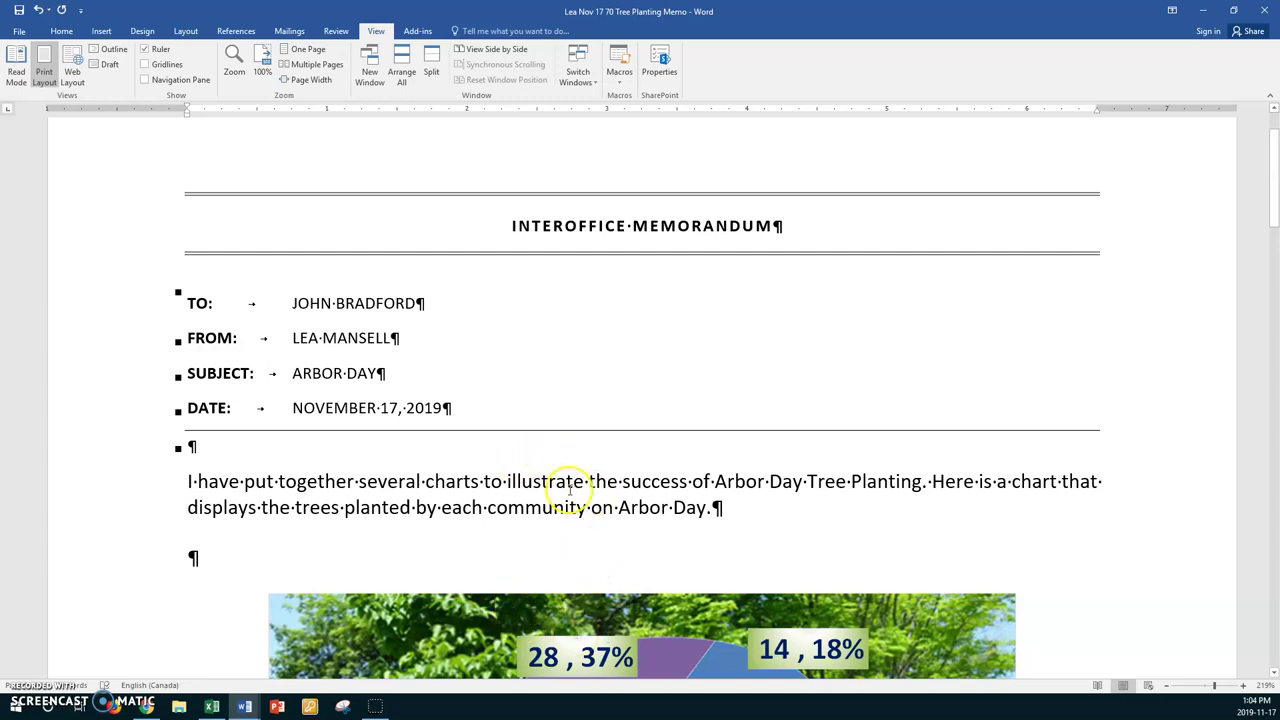
scroll(569, 484, "down", 3)
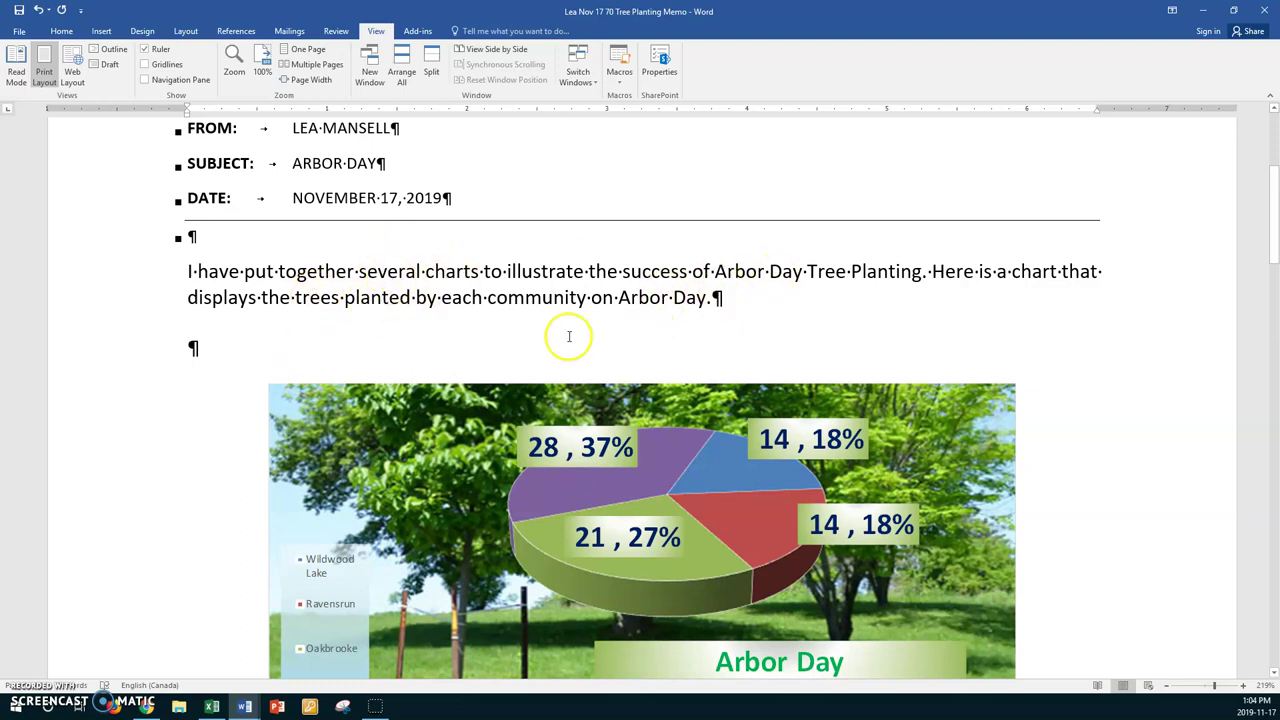
left_click(208, 347)
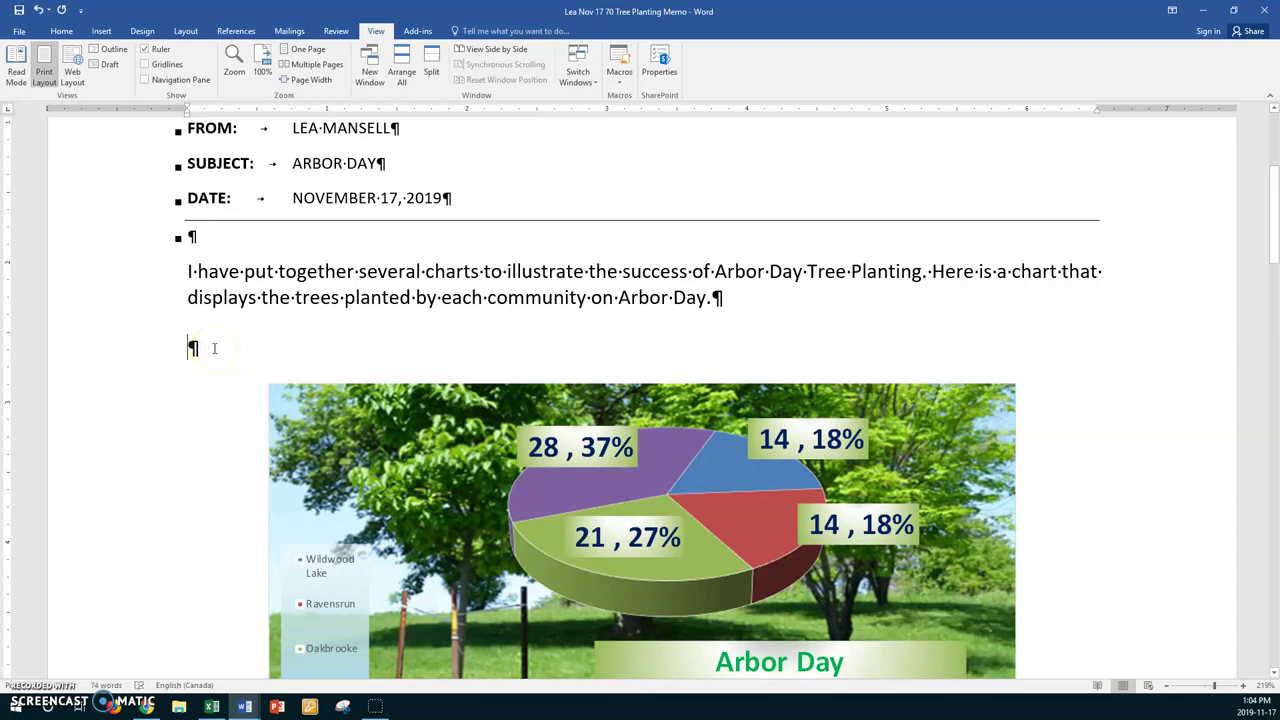
scroll(393, 422, "down", 4)
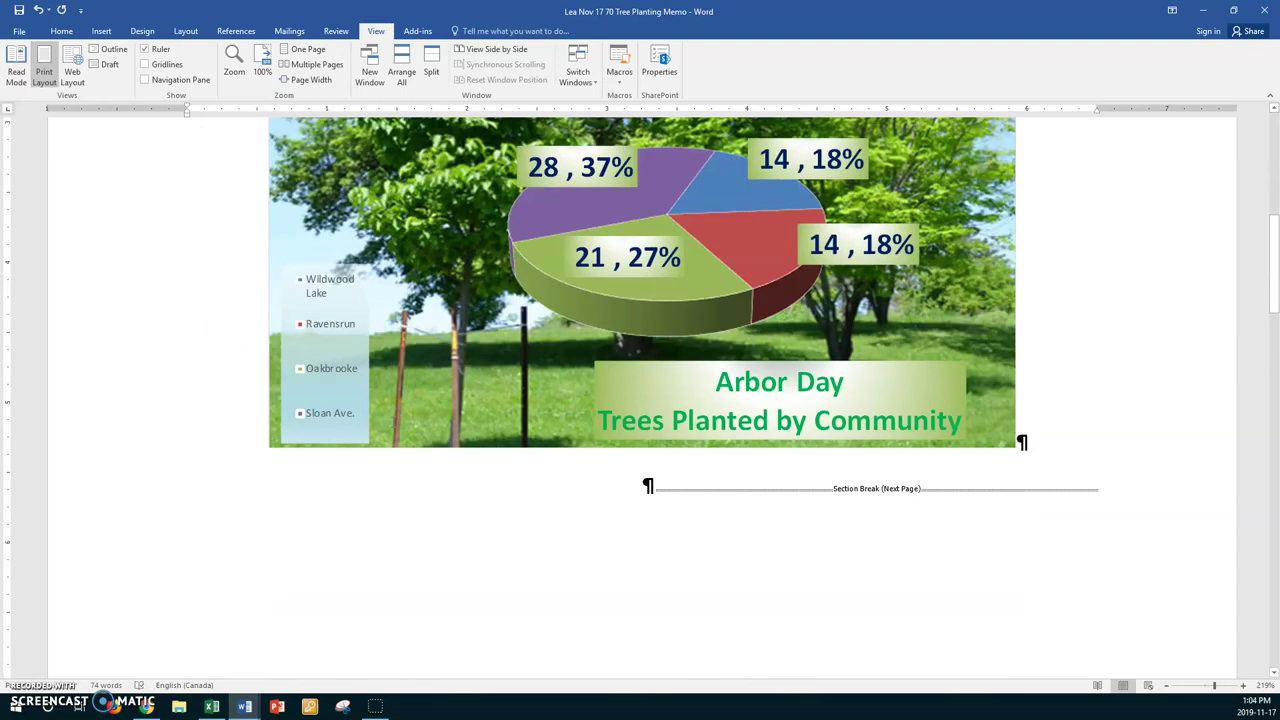
scroll(393, 422, "down", 3)
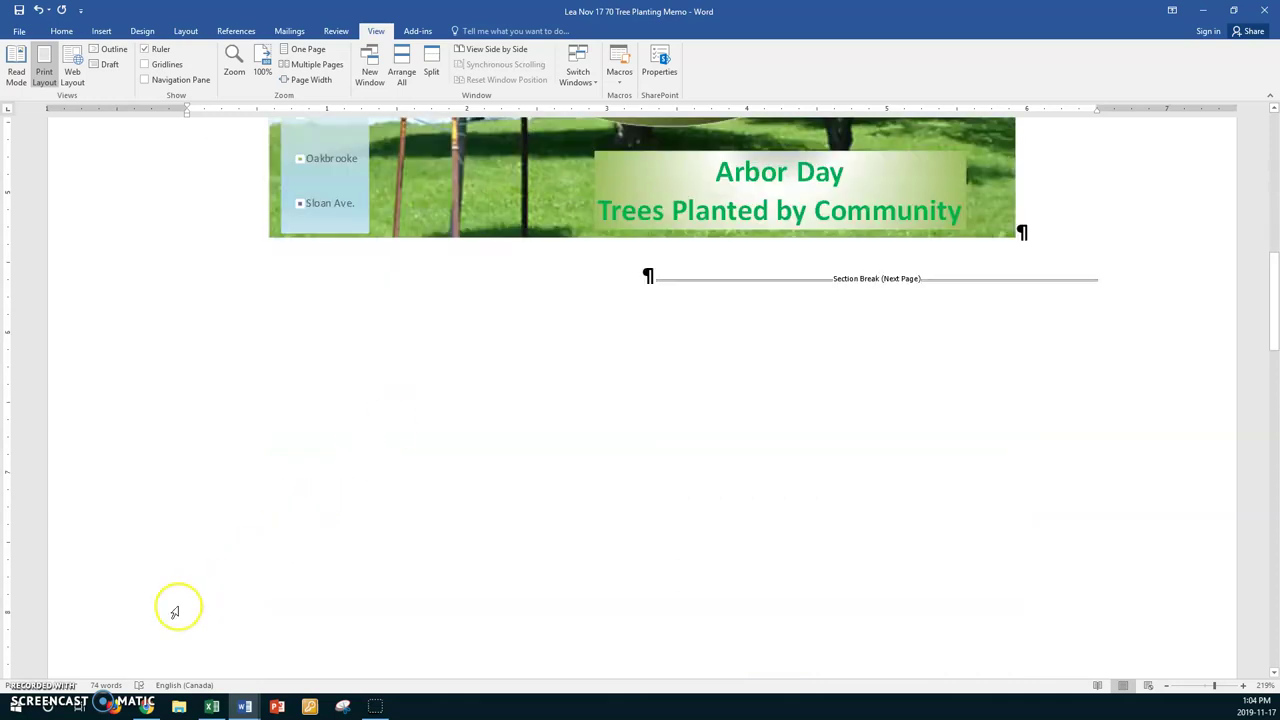